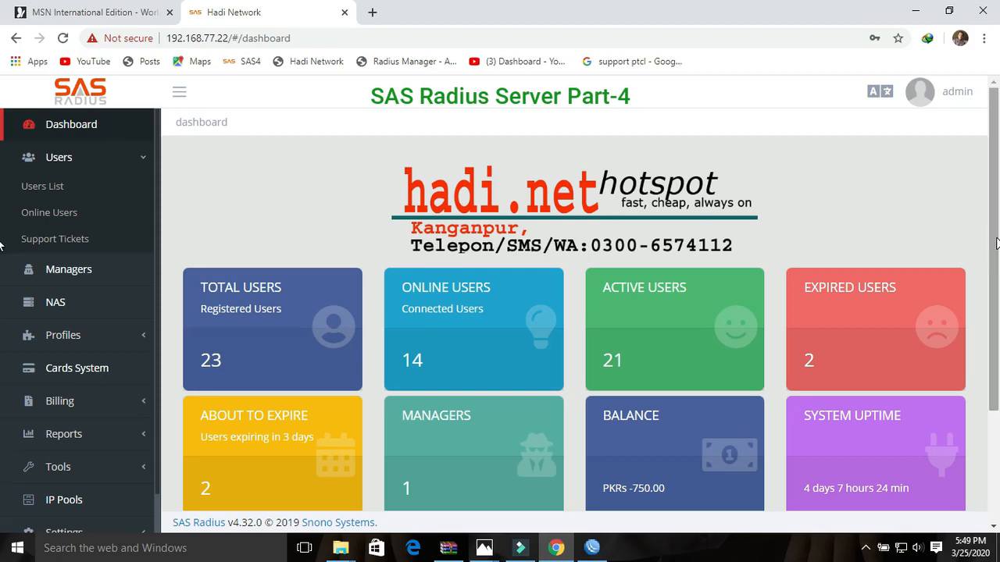
- Scroll through the dashboard statistics and expand the Settings sections in the sidebar
left_click_drag(996, 244, 996, 283)
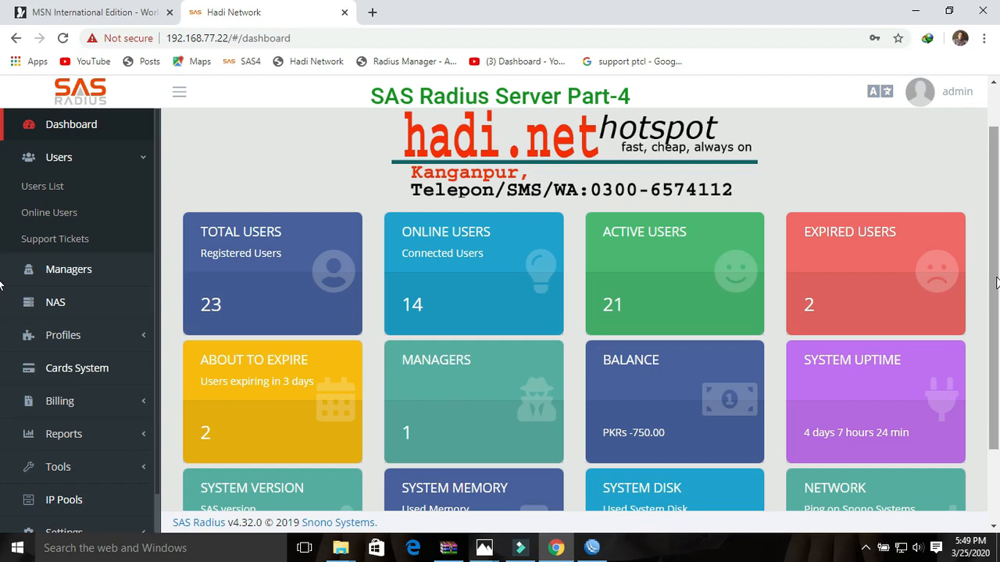
mouse_move(995, 281)
left_mouse_down()
mouse_move(995, 314)
mouse_move(996, 271)
left_mouse_up()
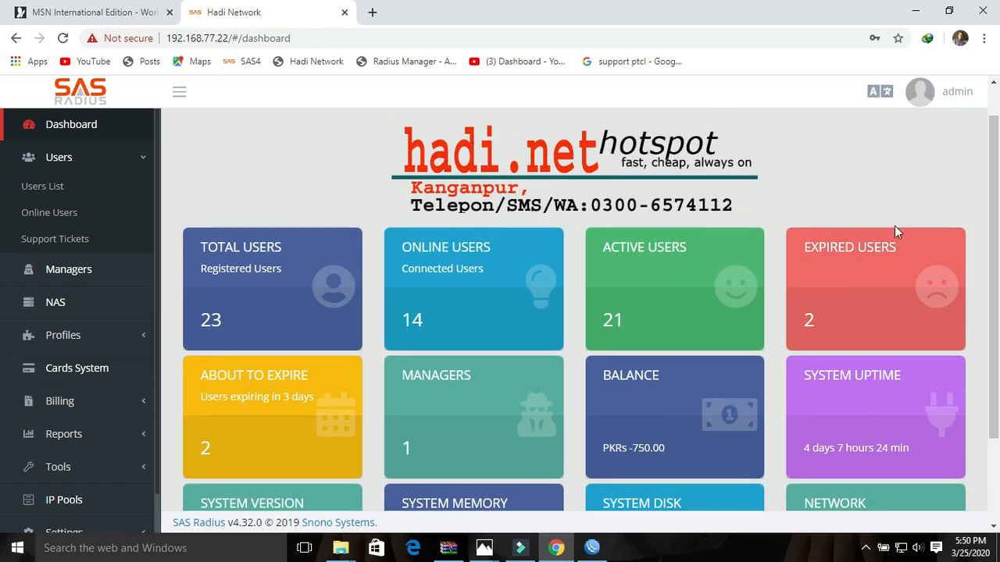
left_click_drag(997, 228, 998, 364)
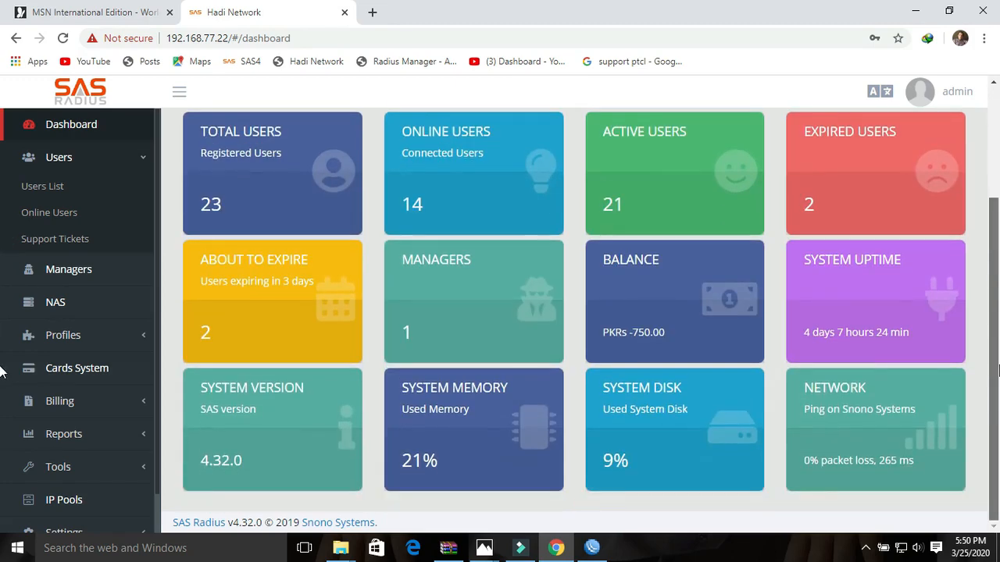
left_click_drag(156, 435, 159, 486)
left_click(78, 486)
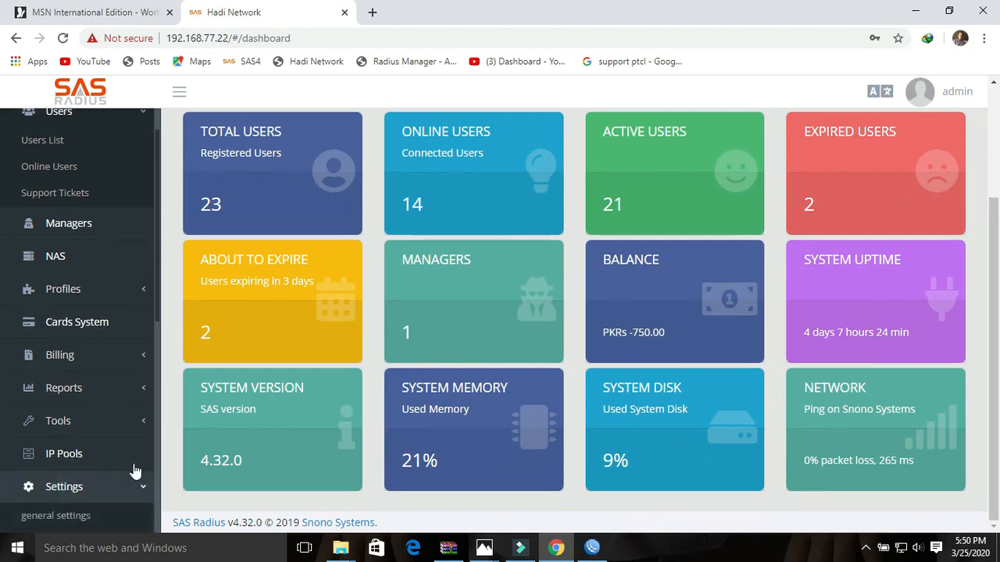
scroll(156, 347, "down", 5)
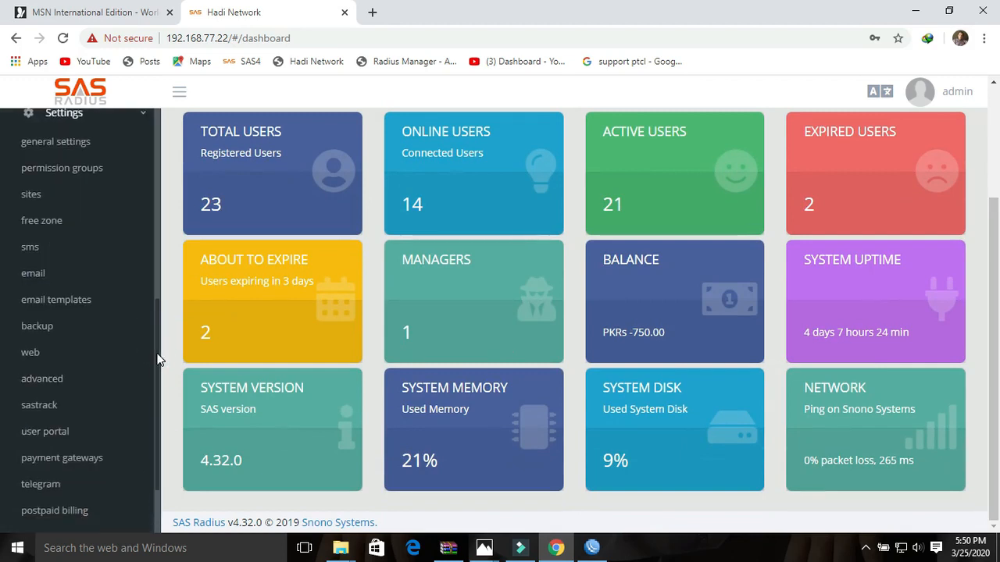
left_click_drag(157, 353, 157, 315)
- In general settings, choose fourth-small.jpg from the img folder as the default logo
left_click(55, 225)
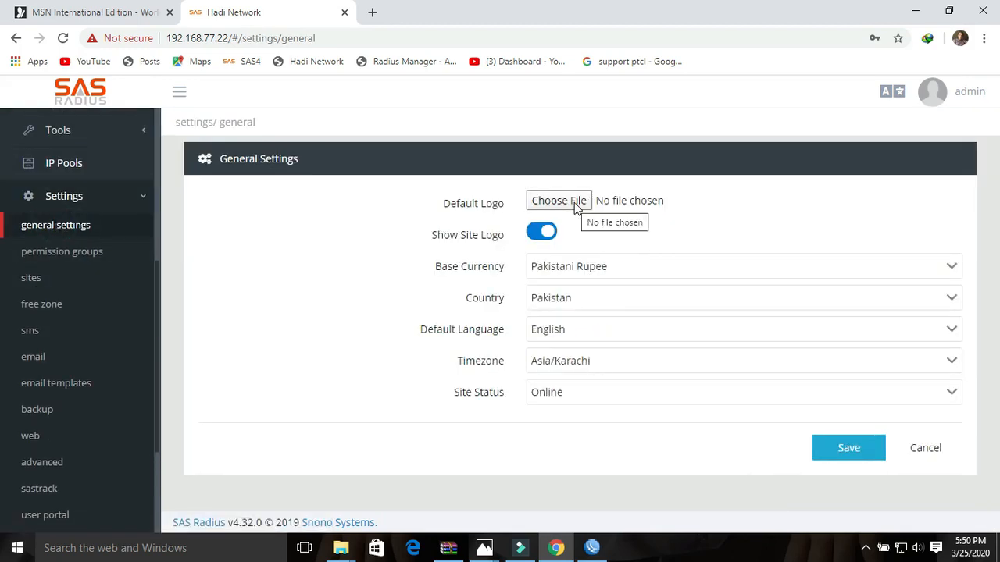
left_click(576, 202)
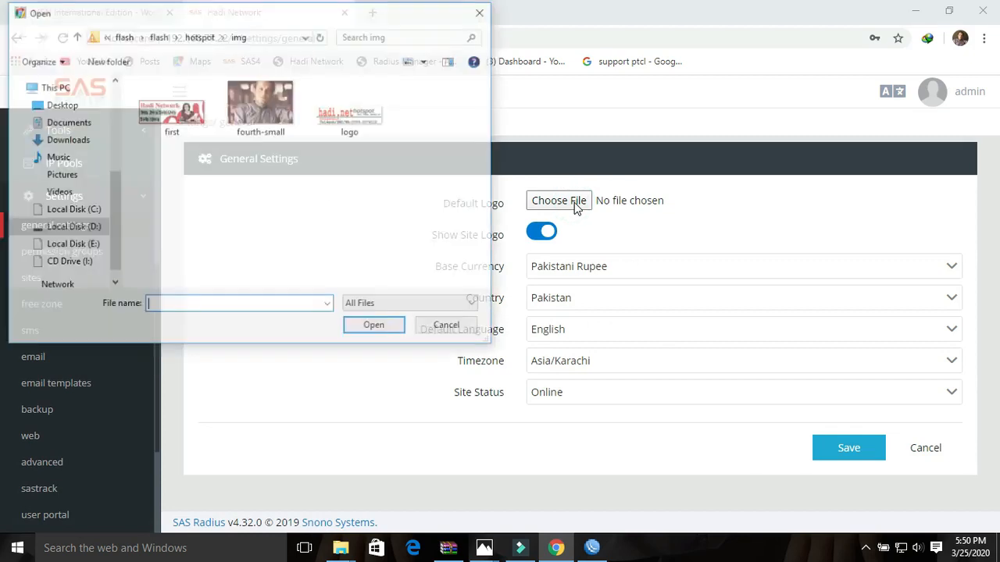
left_click(268, 123)
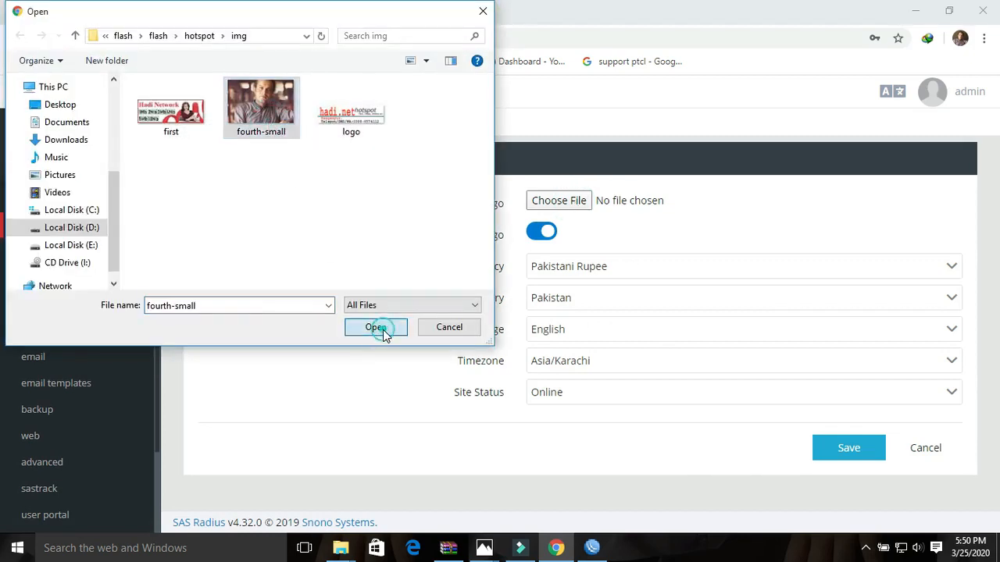
left_click(383, 329)
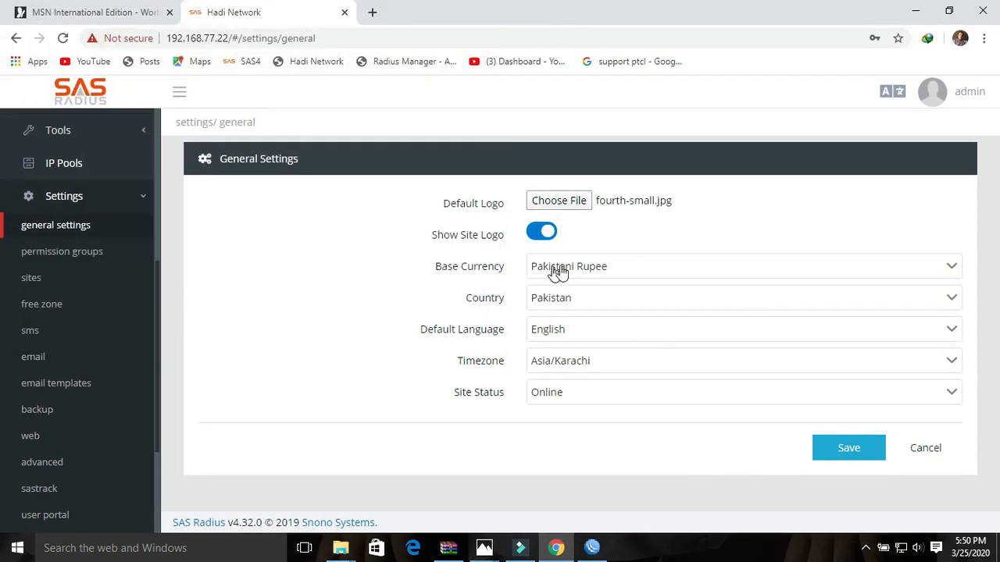
- Review the base currency and language lists without changing them, then save the general settings
left_click(607, 267)
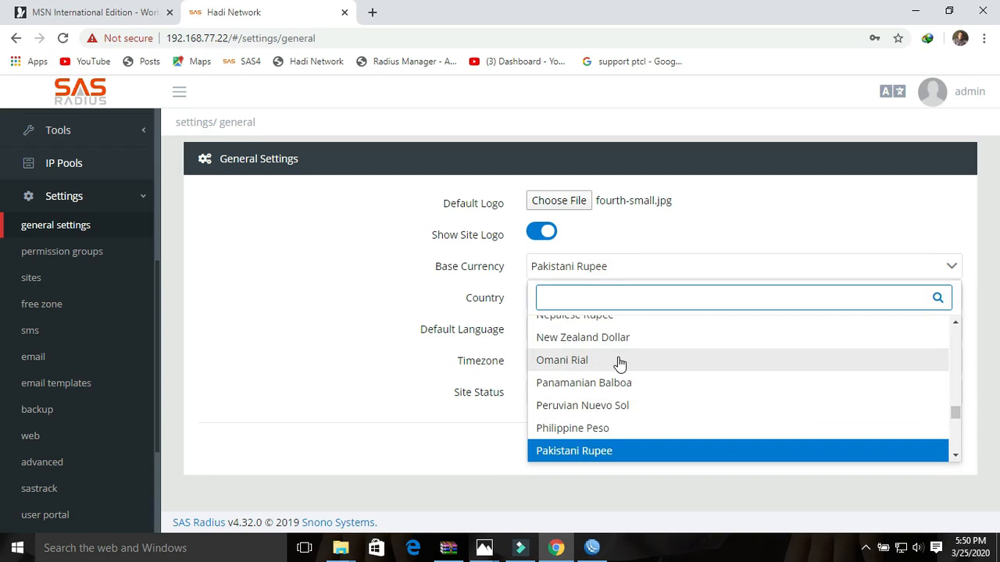
left_click(658, 245)
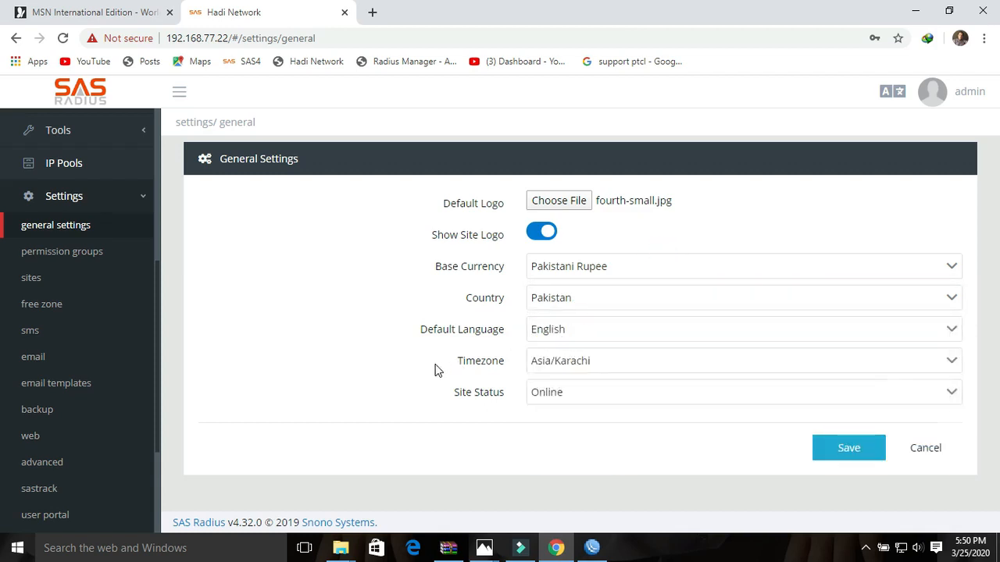
left_click(624, 333)
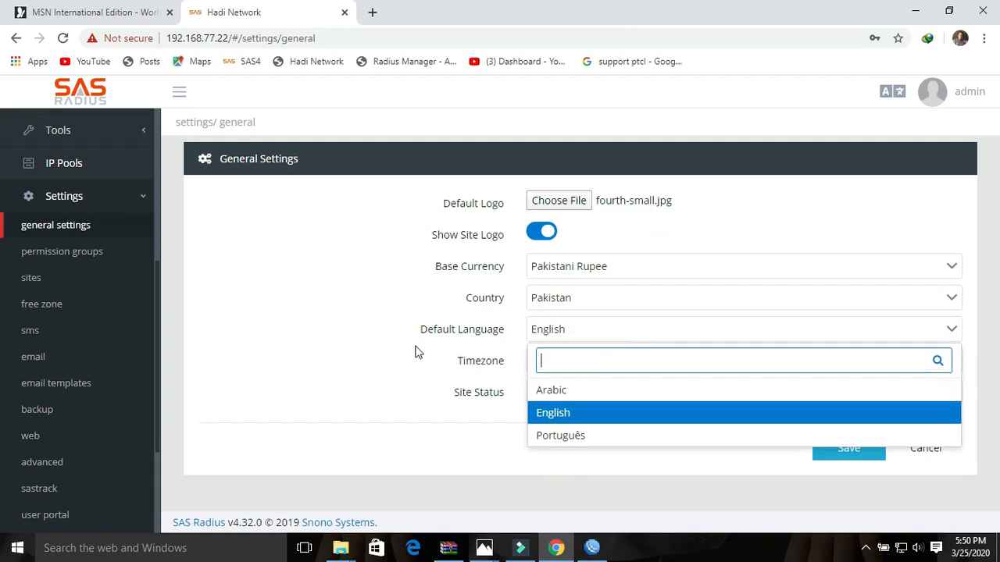
left_click(386, 350)
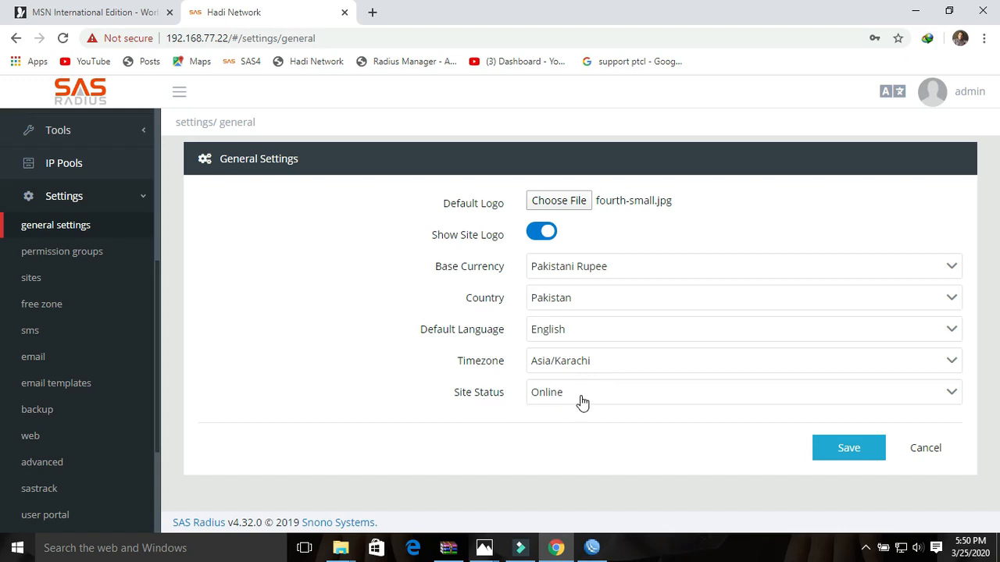
left_click(833, 457)
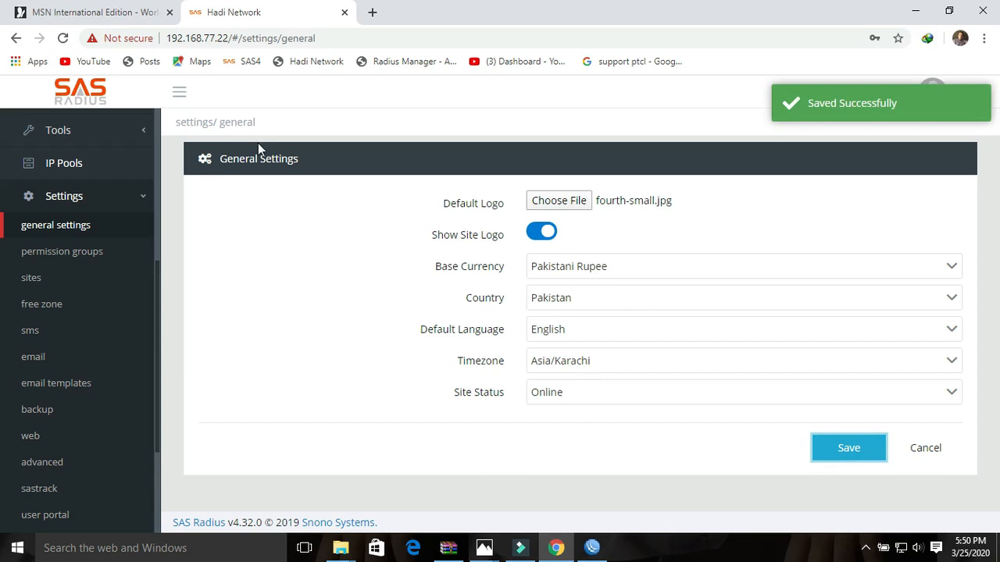
- Open the System License page from the Settings sidebar
scroll(159, 305, "up", 2)
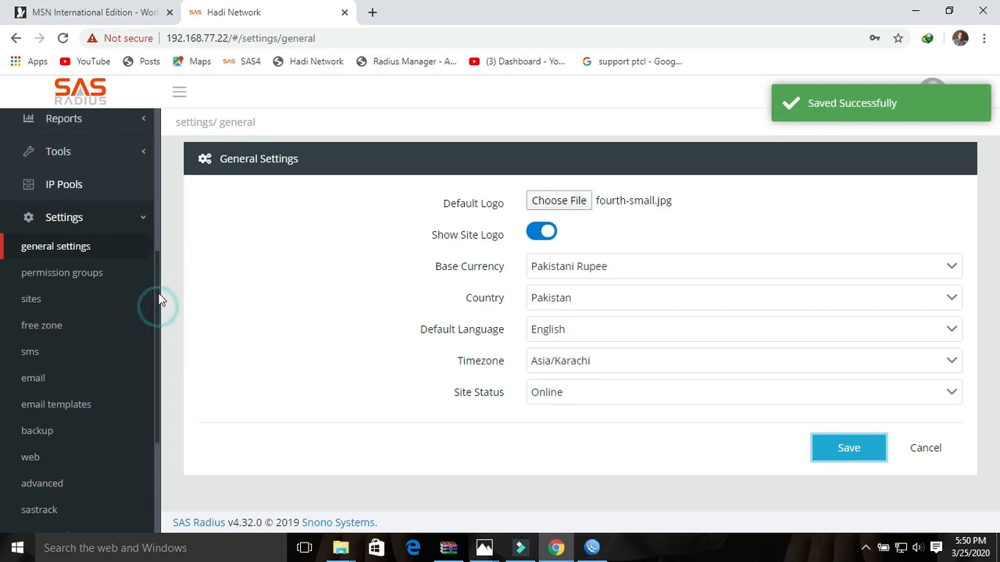
scroll(160, 269, "up", 3)
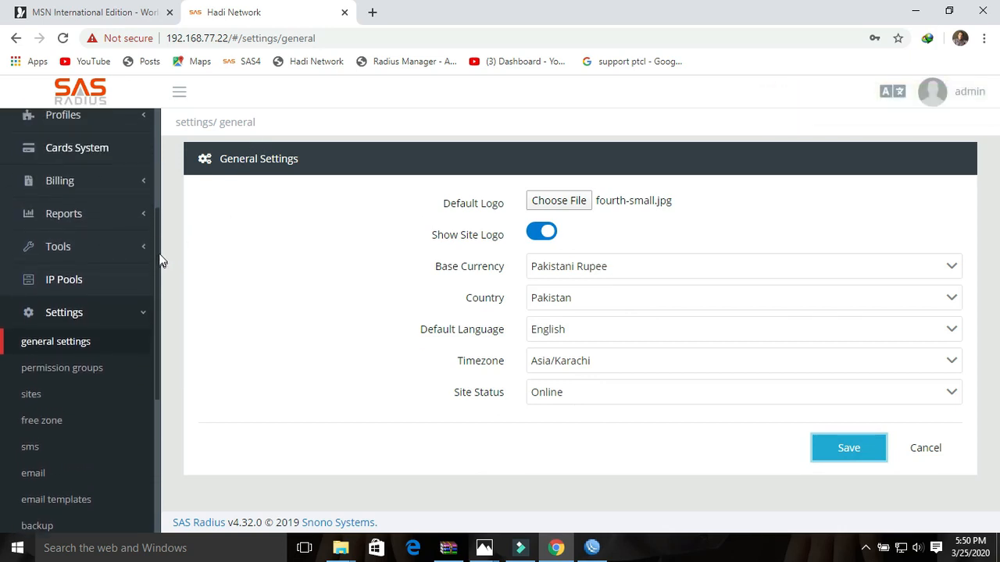
scroll(156, 271, "down", 3)
left_click_drag(156, 271, 164, 413)
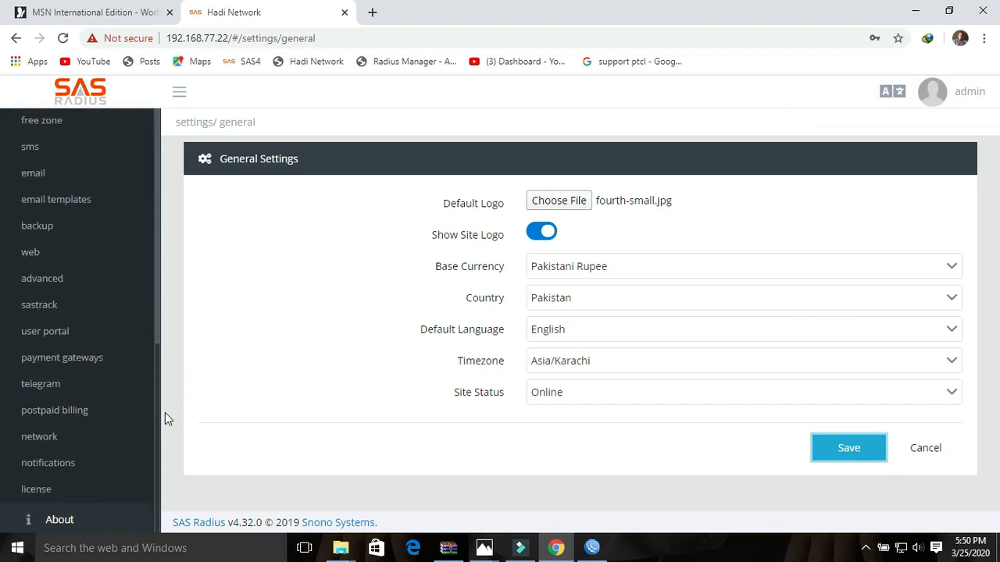
left_click(46, 487)
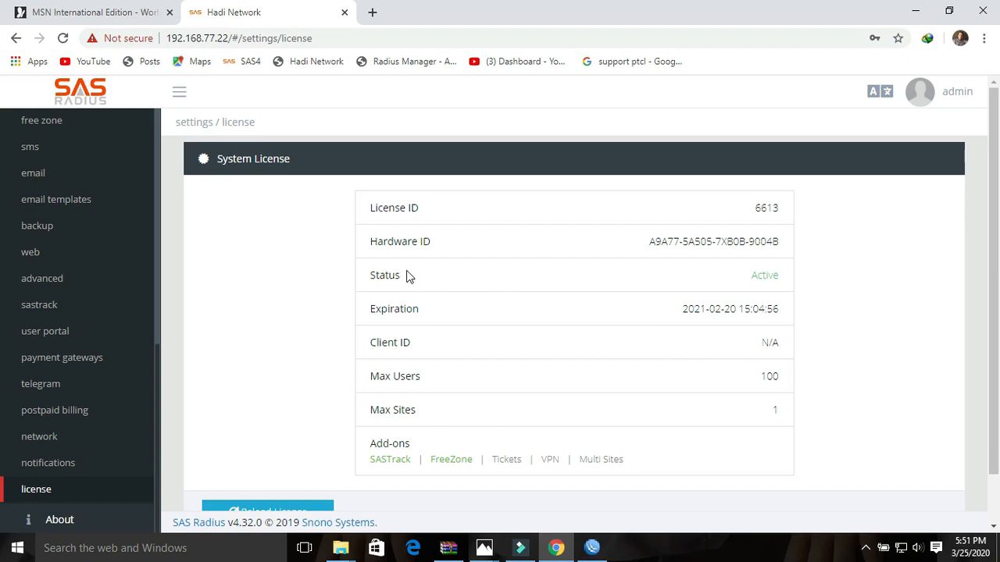
- Highlight the license Status value Active, then clear the highlight
left_click_drag(402, 275, 376, 279)
mouse_move(786, 278)
left_mouse_down()
mouse_move(762, 279)
mouse_move(785, 281)
left_mouse_up()
left_click(784, 280)
- Highlight the license's Max Users 100, Max Sites 1, expiration date and License ID
double_click(779, 375)
double_click(779, 411)
left_click_drag(682, 309, 780, 309)
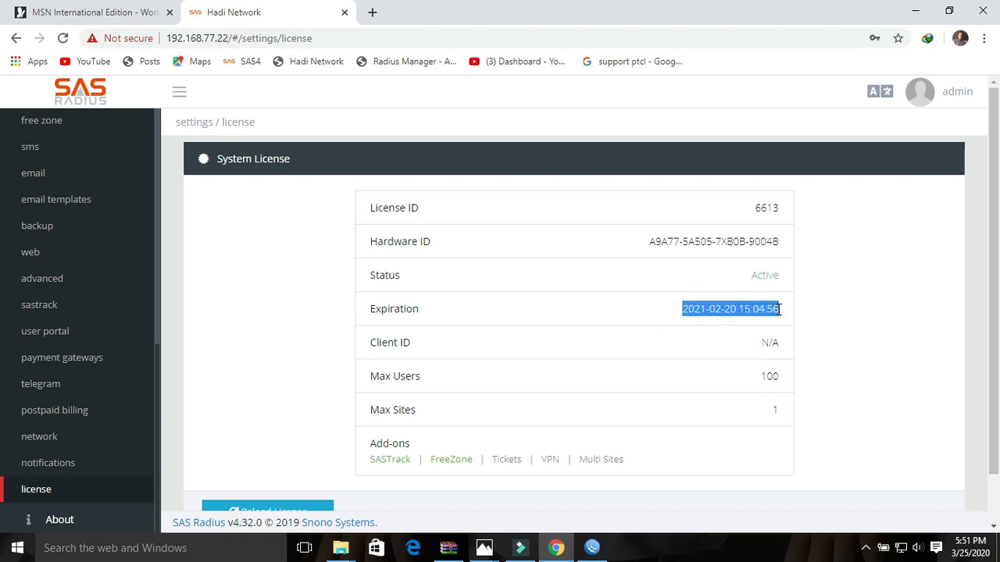
left_click_drag(778, 208, 756, 212)
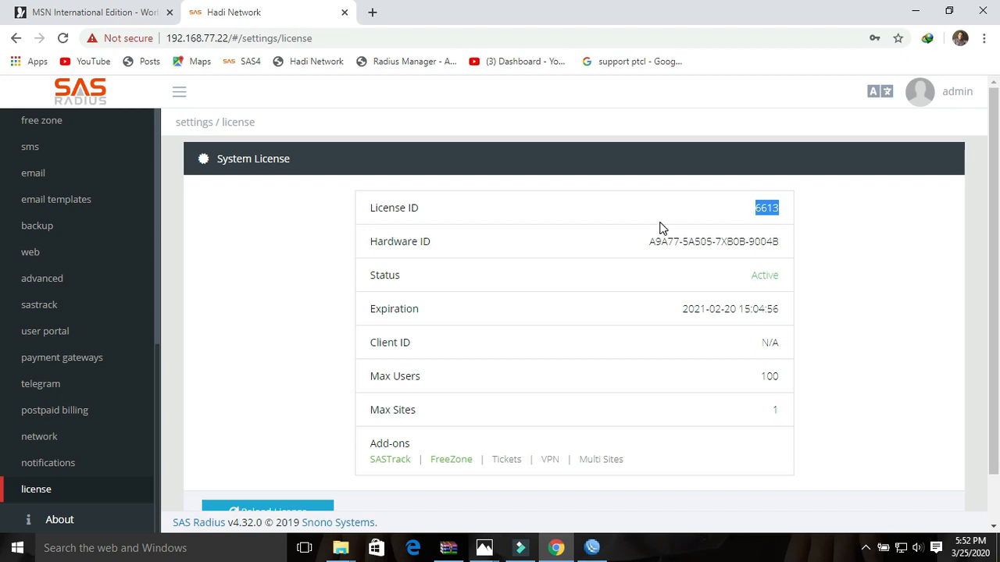
- Expand the Profiles section in the sidebar
left_click_drag(156, 373, 172, 199)
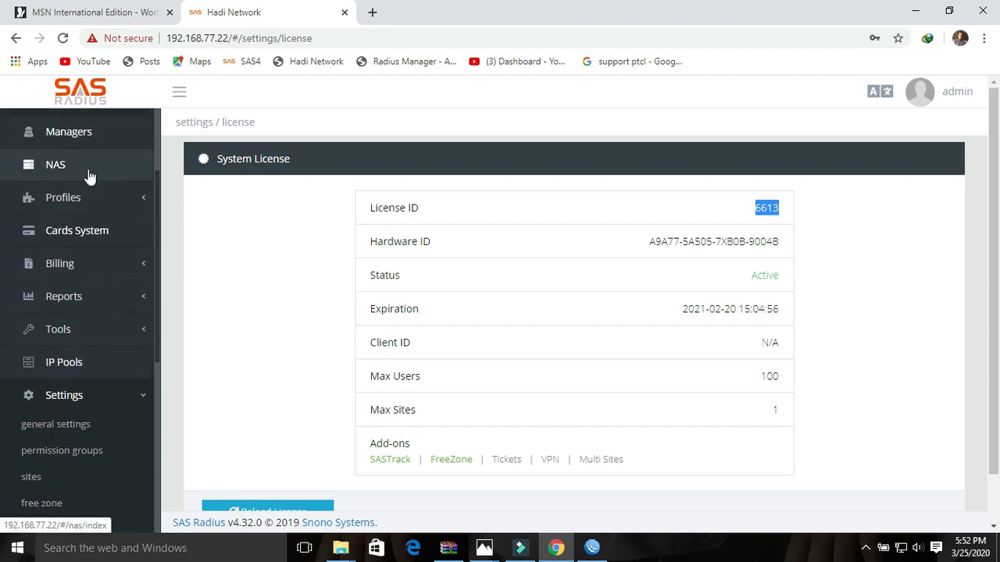
mouse_move(158, 209)
left_mouse_down()
mouse_move(159, 196)
mouse_move(160, 205)
left_mouse_up()
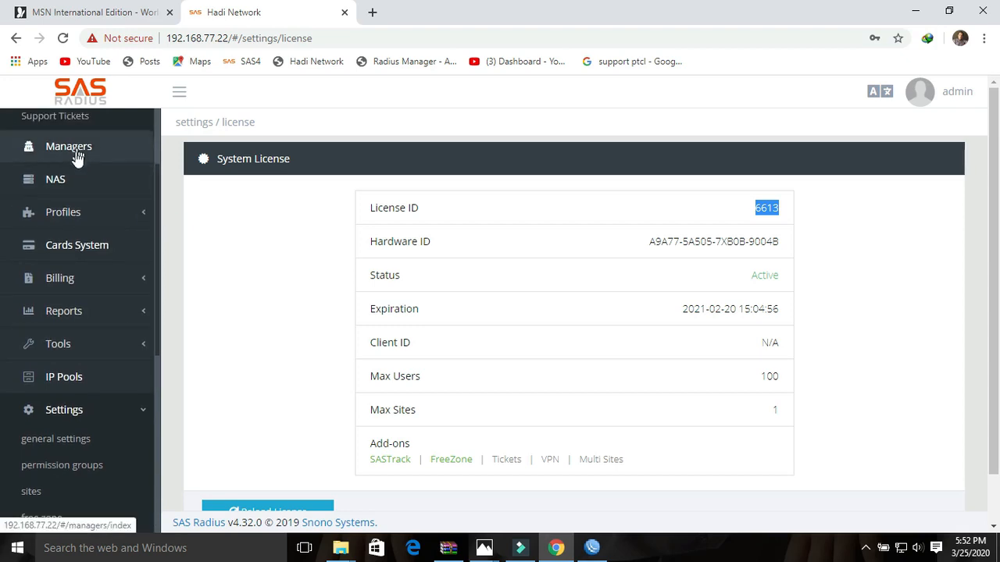
left_click(63, 213)
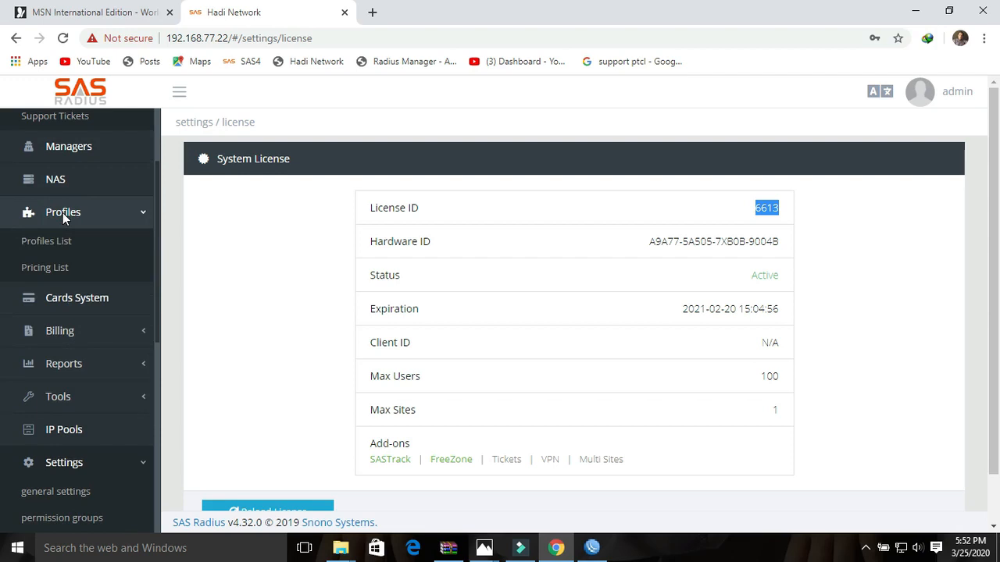
- Open the Profiles List and glance at its Actions options
left_click(40, 245)
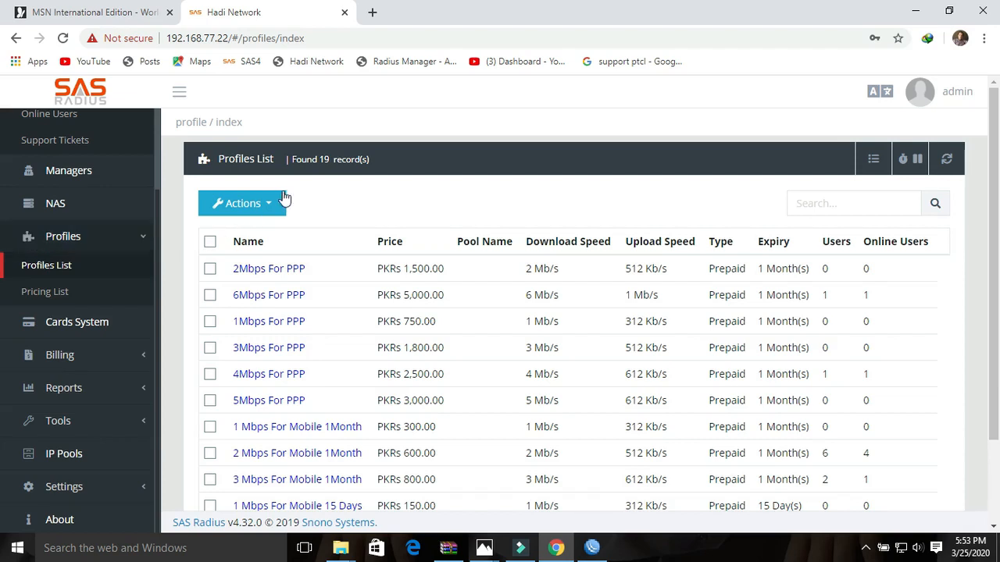
left_click(271, 207)
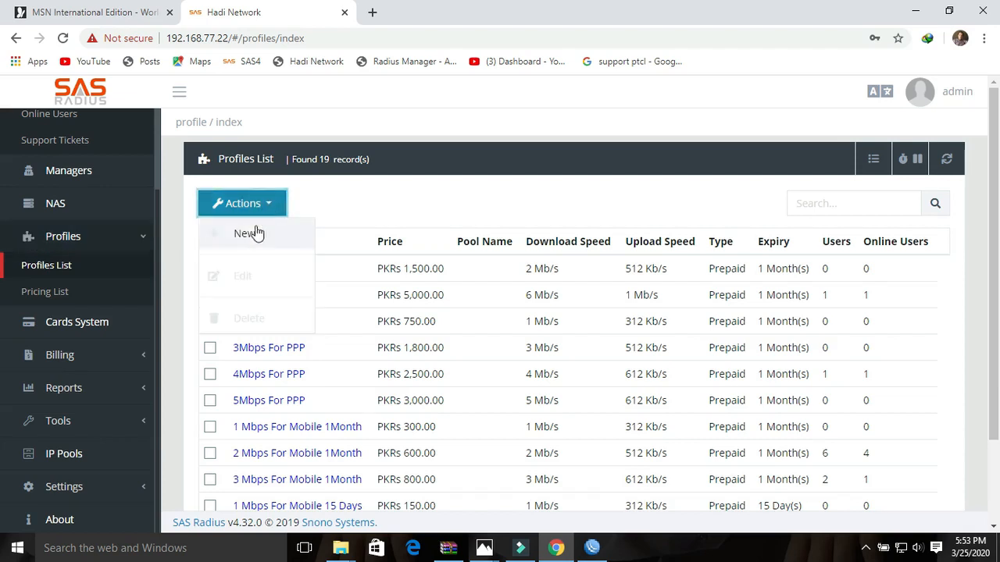
left_click(412, 181)
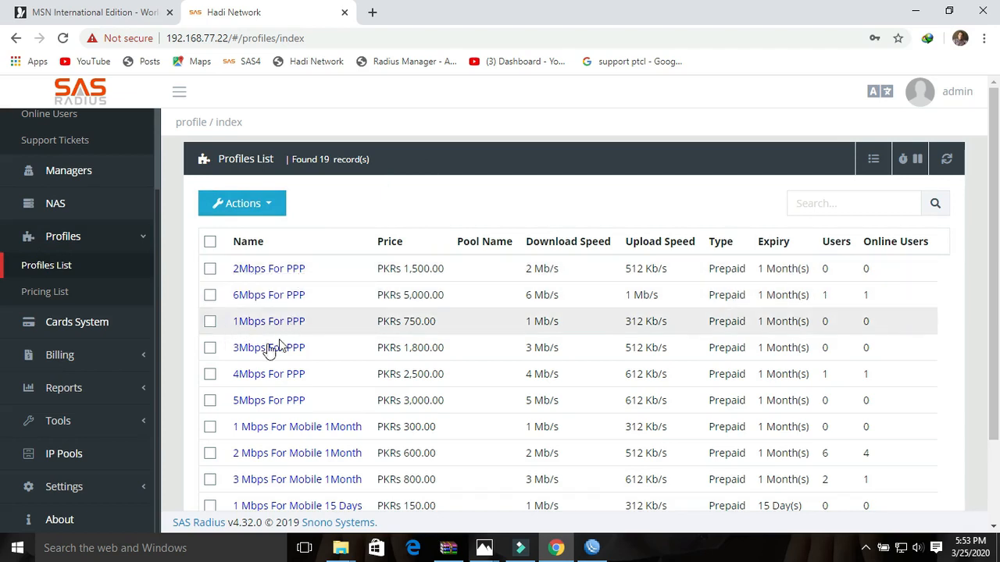
- Show 50 profiles per page, scroll through the 19 profiles, and bring up the Actions menu
left_click_drag(998, 236, 999, 298)
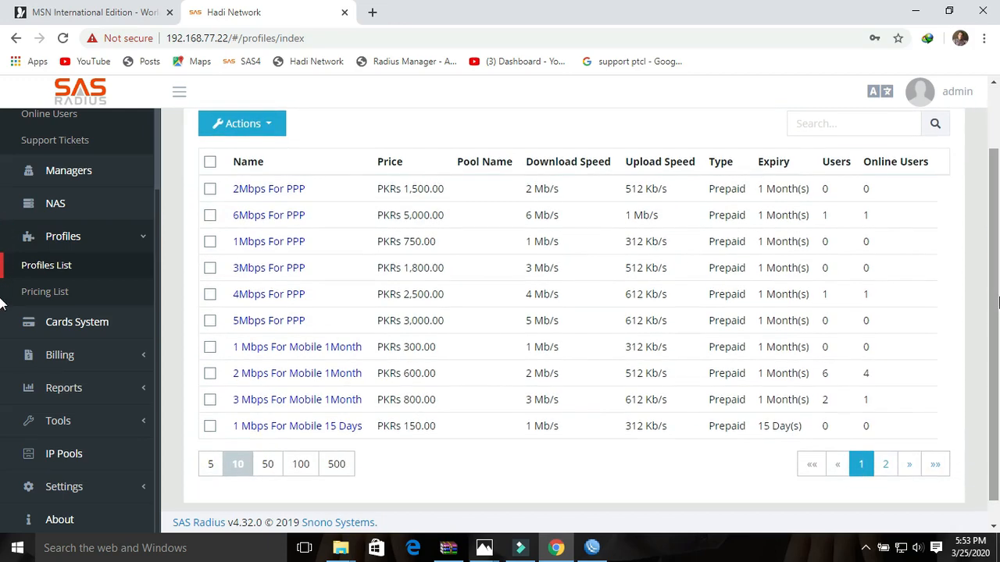
left_click(274, 464)
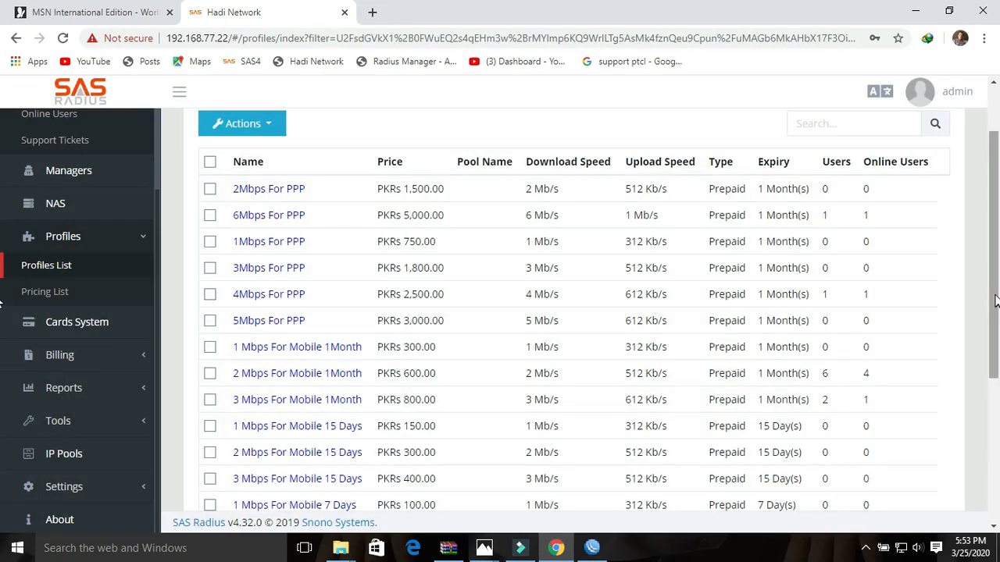
left_click_drag(997, 305, 998, 386)
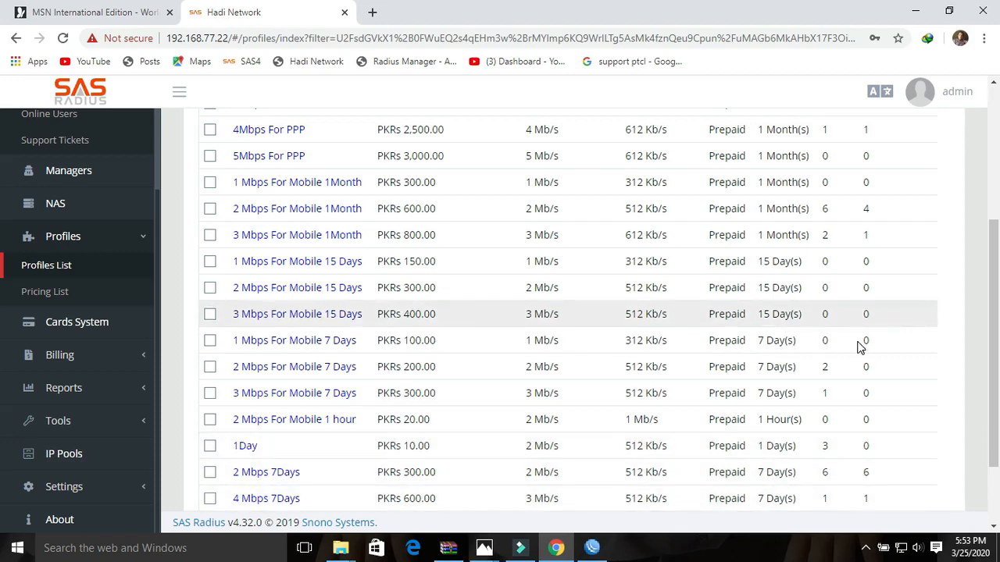
left_click_drag(994, 328, 997, 193)
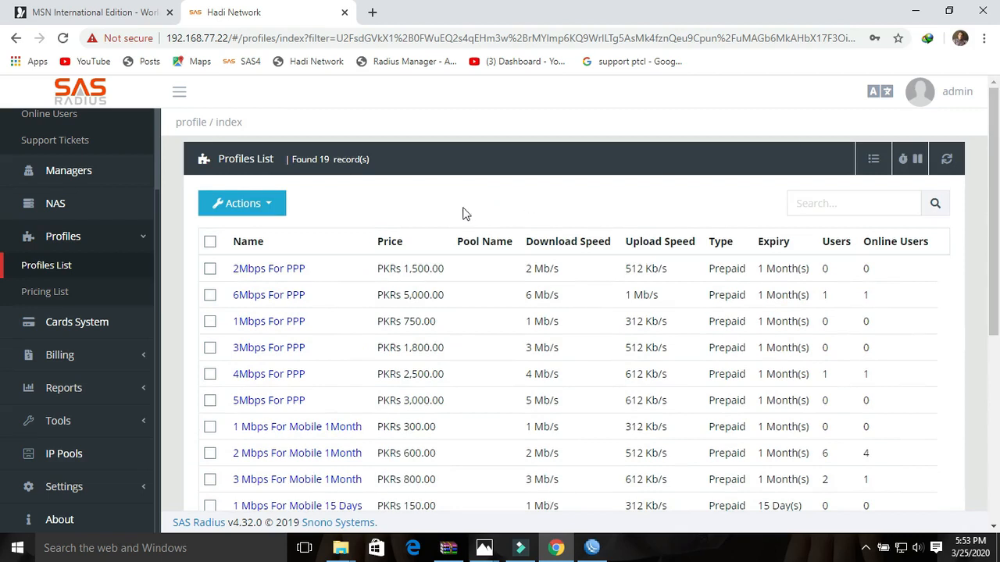
left_click(271, 205)
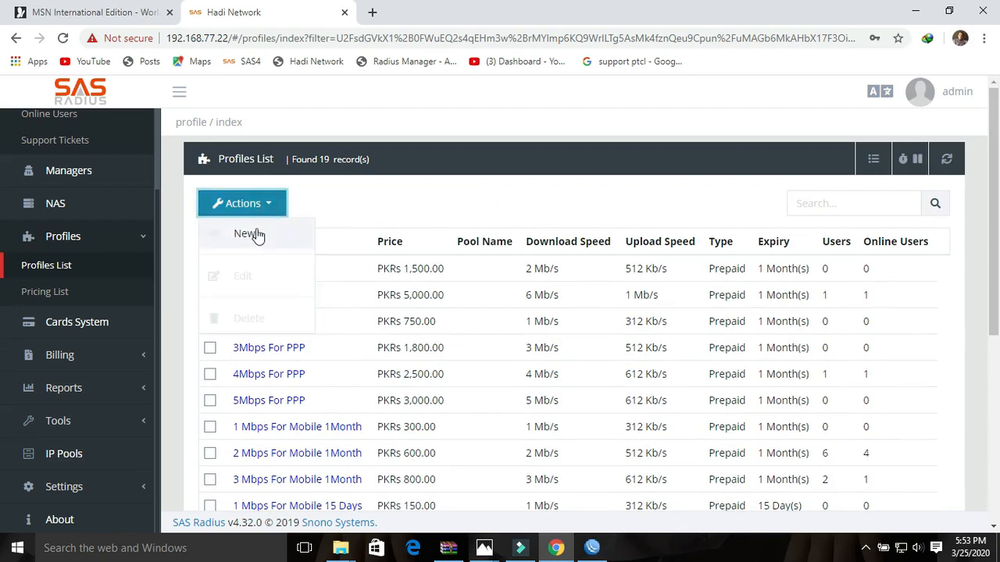
- Start a new profile named '10 Mbps for 30' priced at 100
left_click(257, 232)
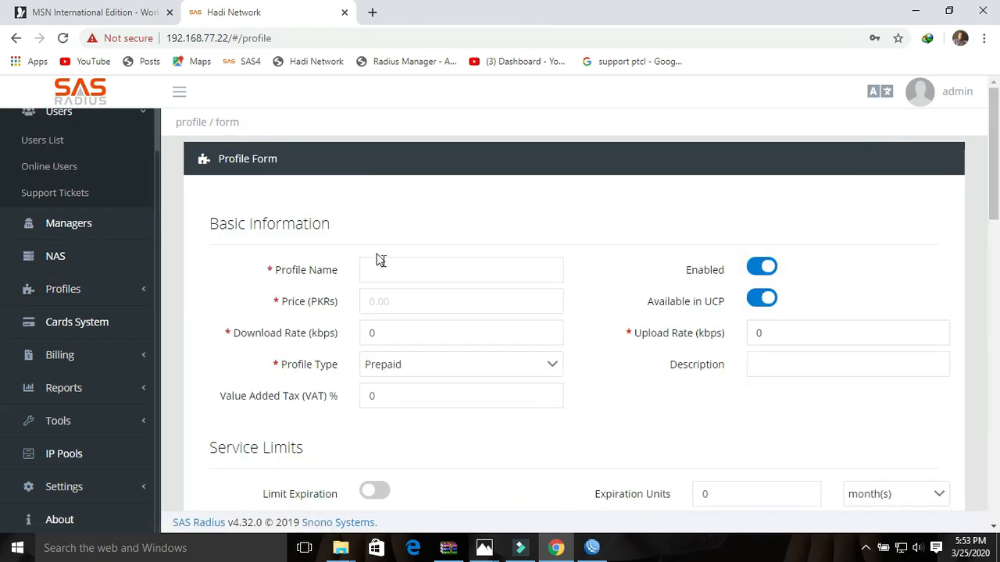
left_click(386, 266)
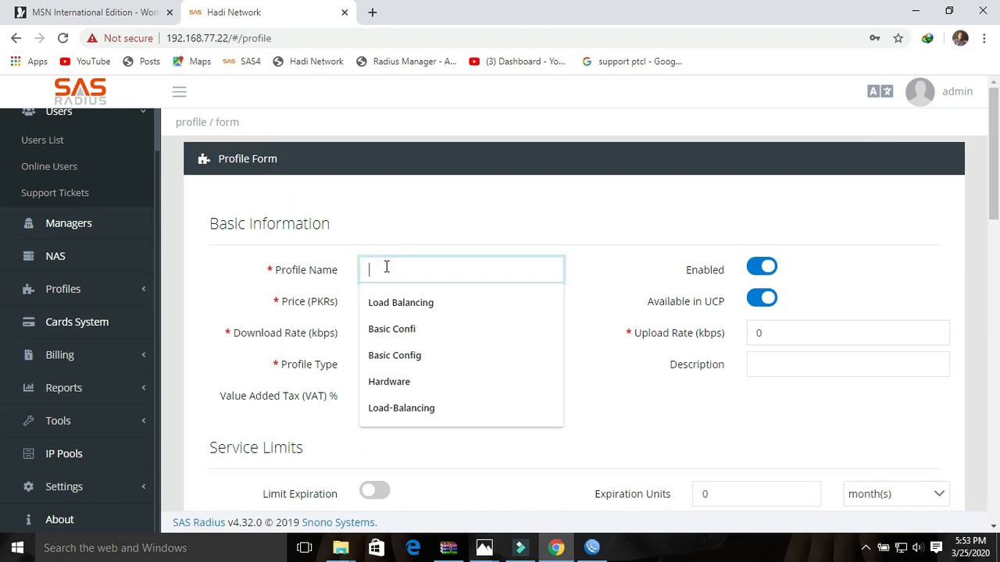
type("10 Mb")
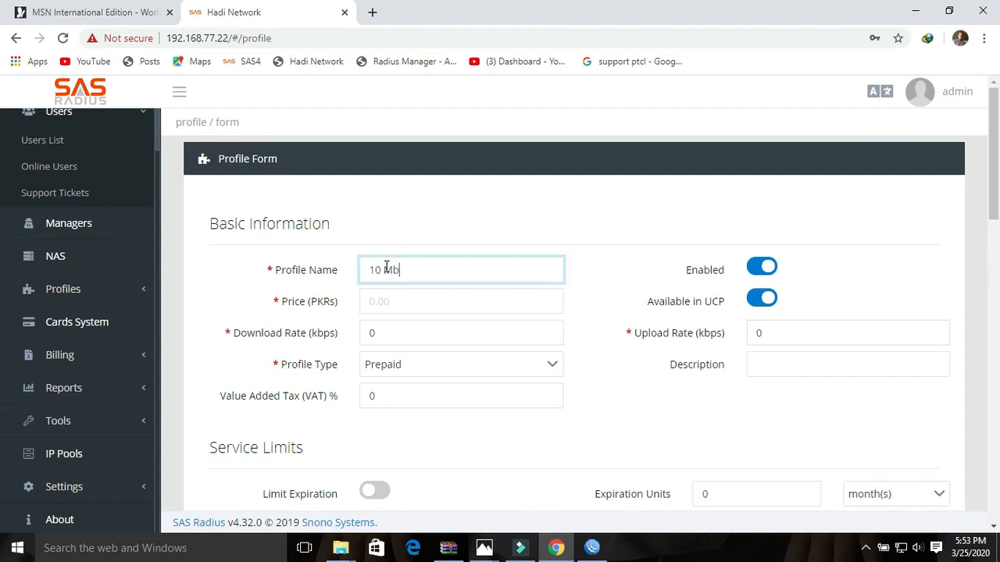
type("ps for 30")
left_click(411, 306)
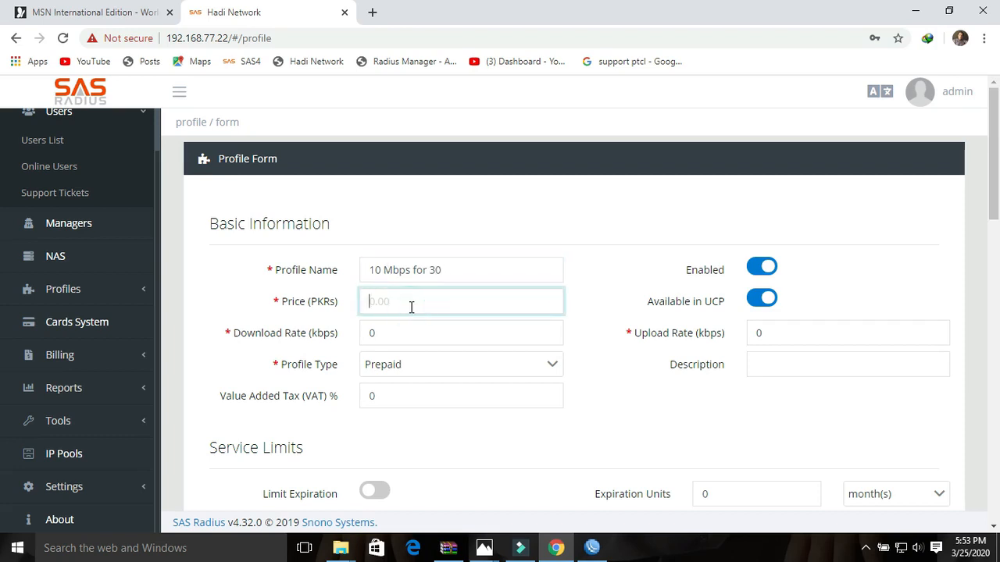
type("100")
- Set download and upload rates to 10240 kbps and keep profile type Prepaid
left_click_drag(384, 331, 368, 336)
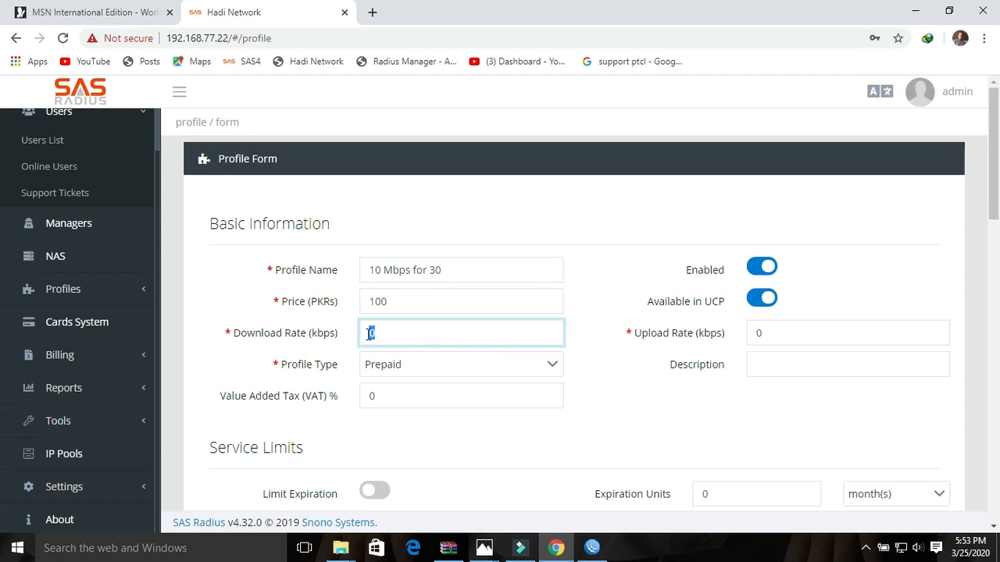
type("102")
type("4-")
type("0")
left_click(774, 334)
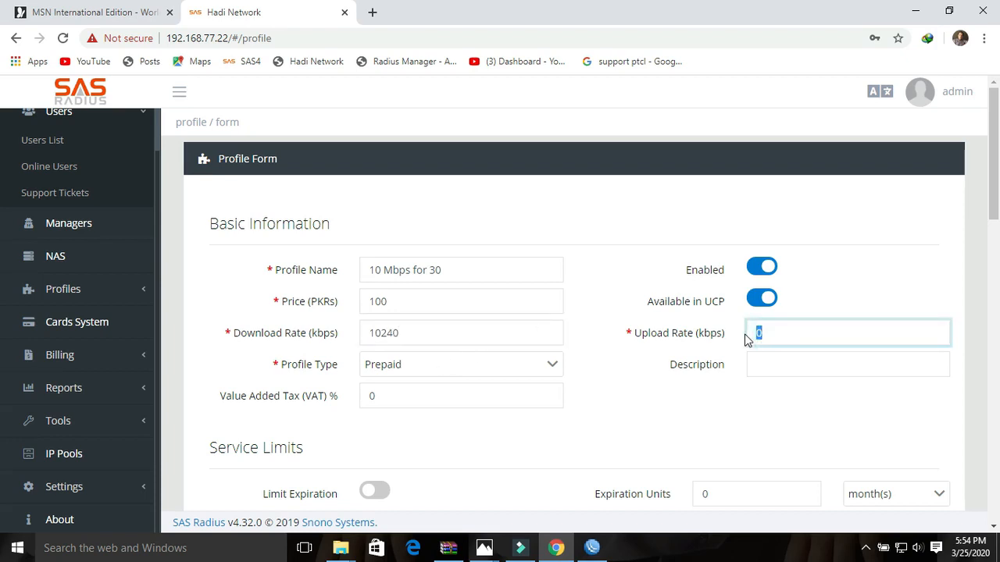
type("10240")
left_click_drag(435, 333, 367, 334)
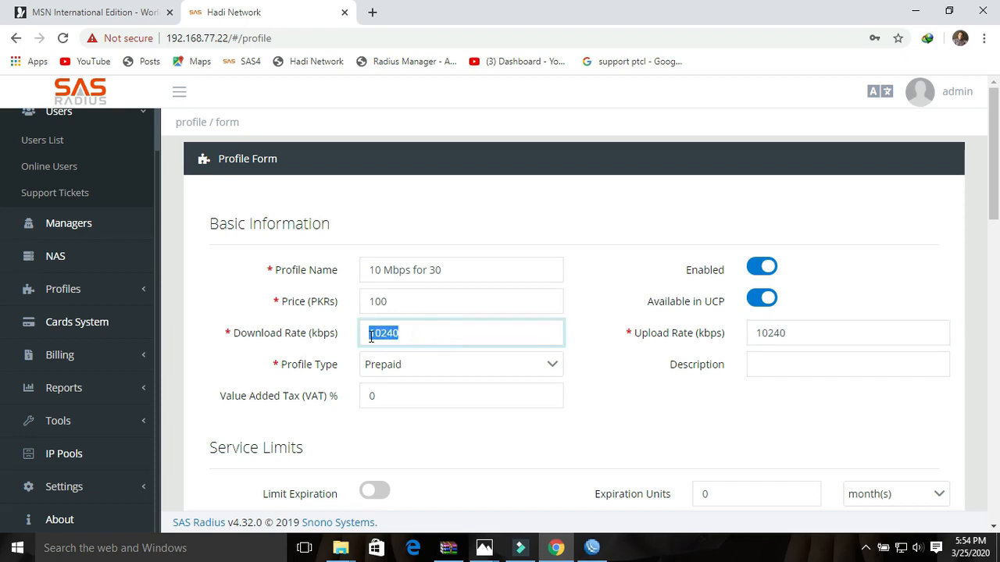
left_click_drag(807, 333, 760, 335)
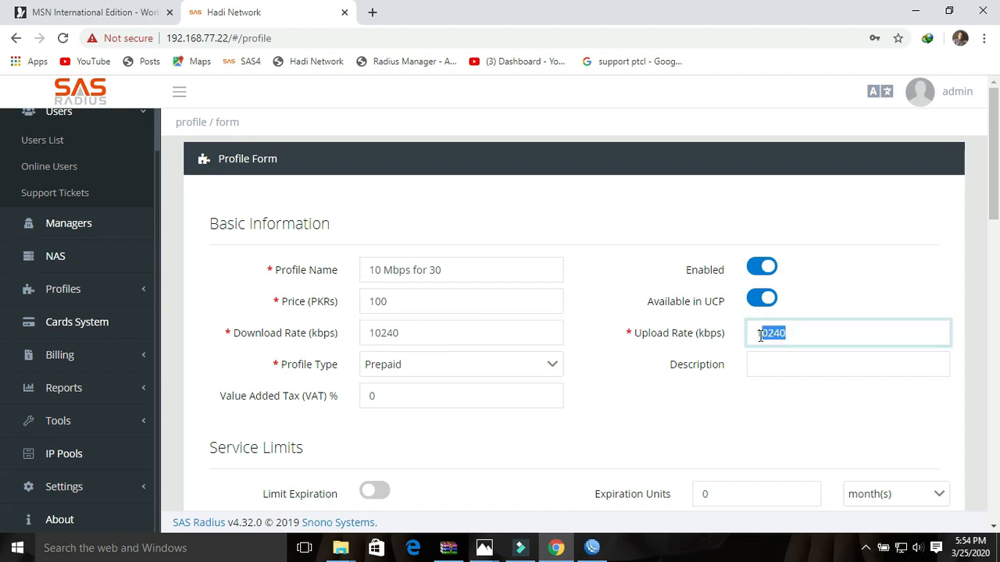
left_click(390, 373)
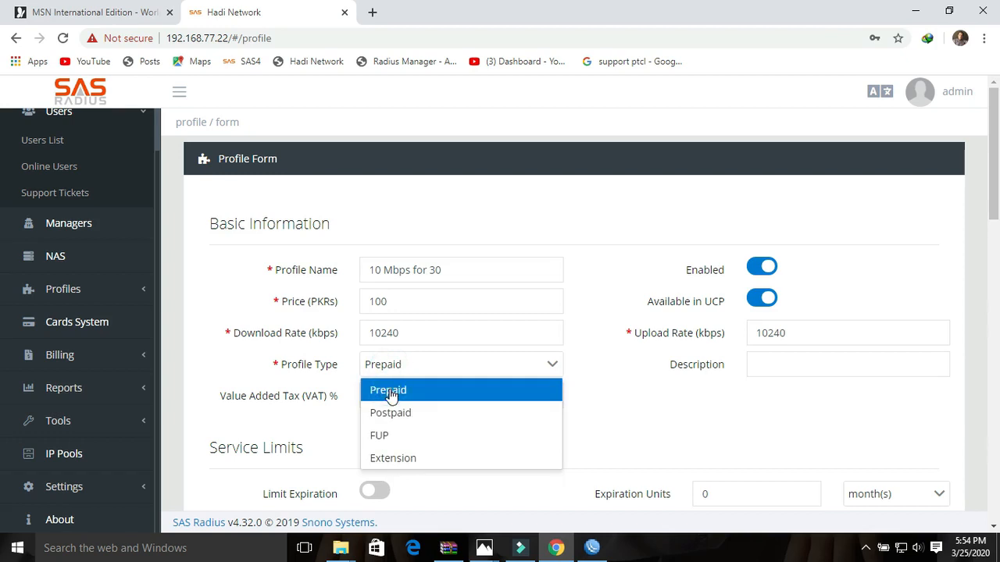
left_click(391, 386)
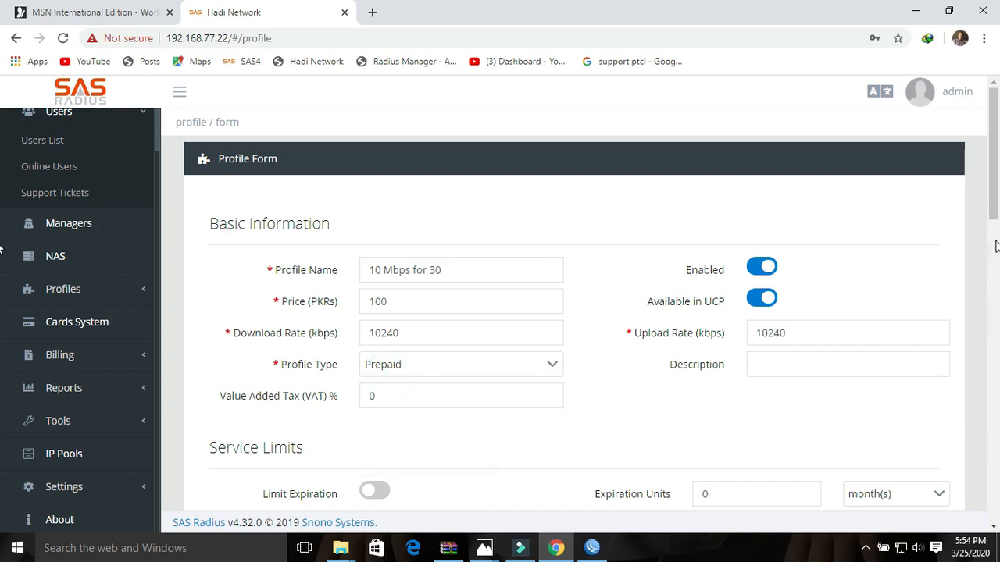
- Turn on Limit Expiration and set it to 1 month(s)
left_click_drag(996, 205, 996, 238)
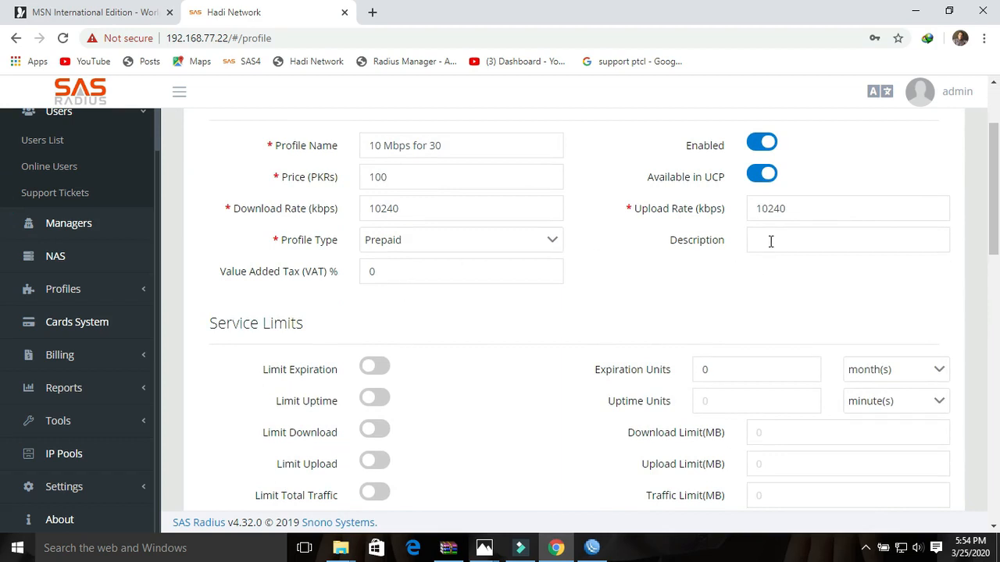
left_click(374, 368)
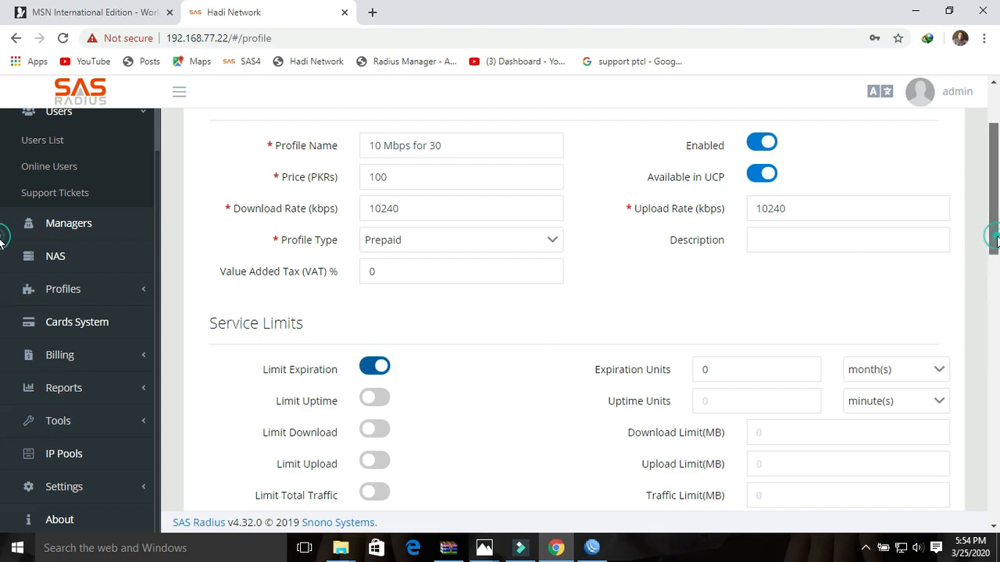
left_click_drag(994, 242, 994, 275)
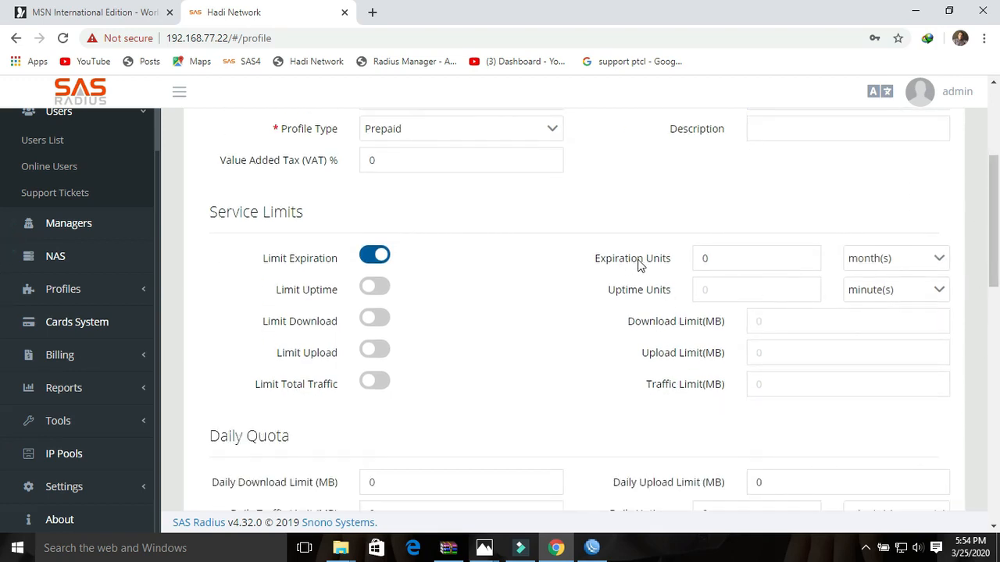
left_click_drag(714, 258, 694, 263)
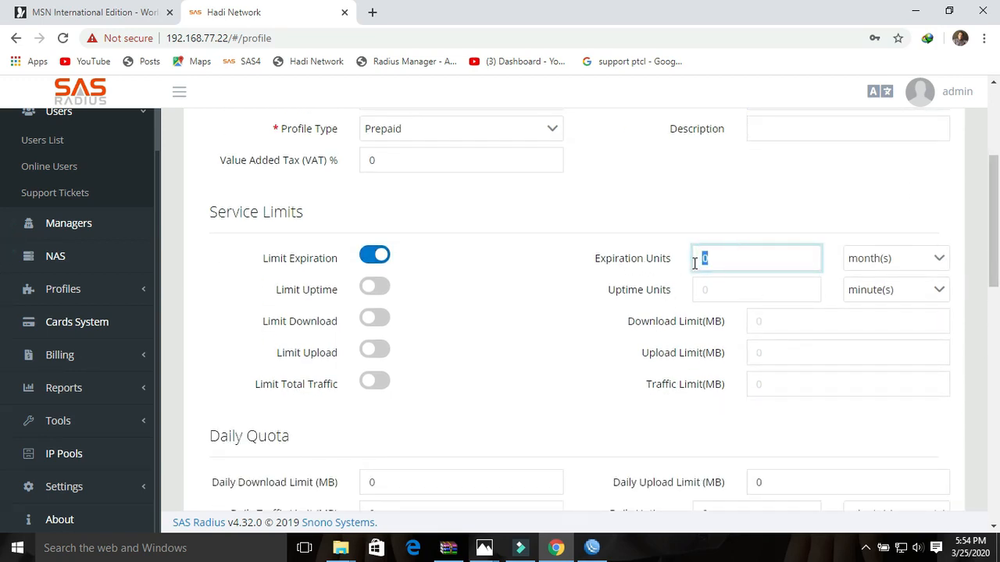
type("1")
left_click(937, 260)
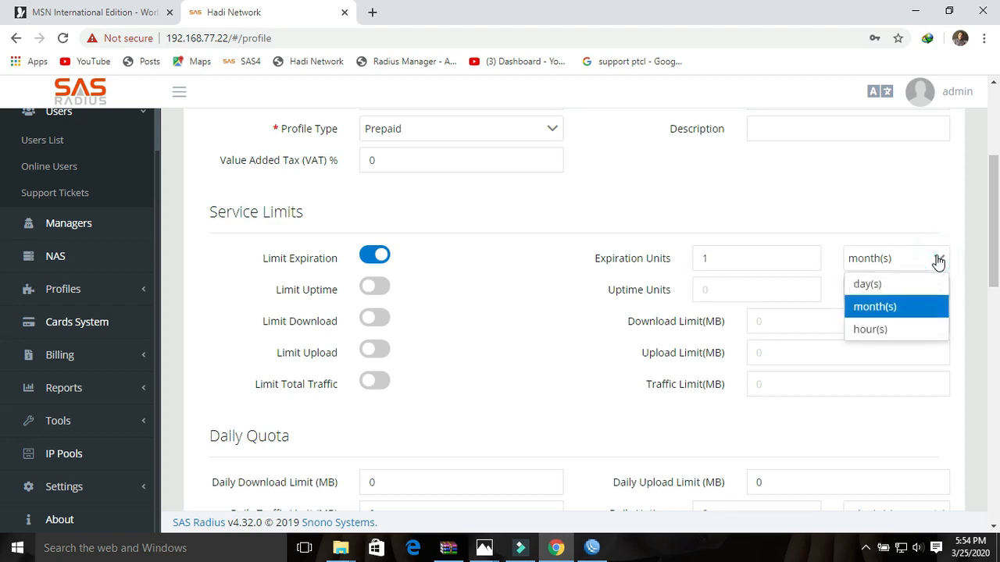
left_click(899, 282)
left_click(896, 262)
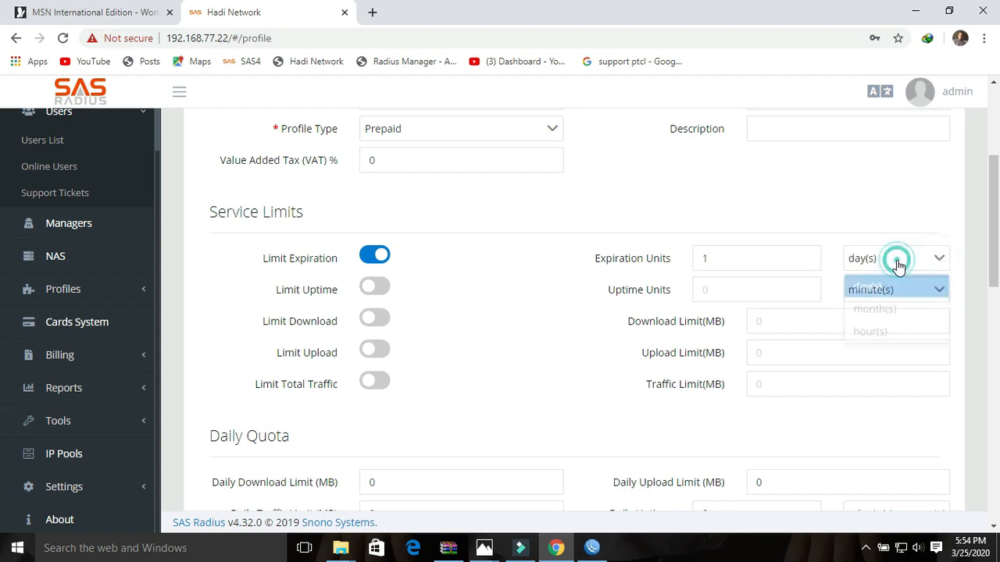
left_click(885, 330)
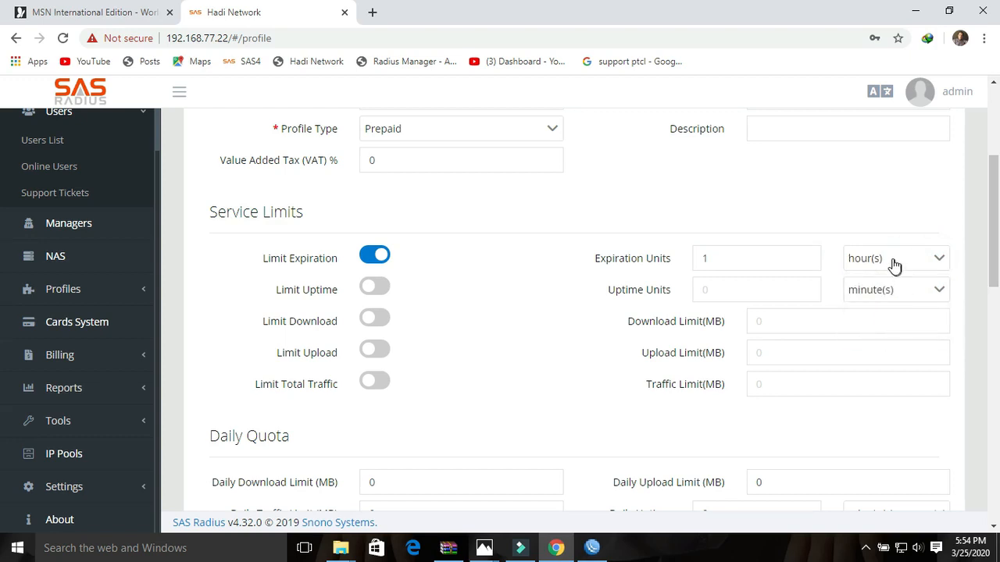
left_click(894, 266)
left_click(863, 306)
left_click(375, 319)
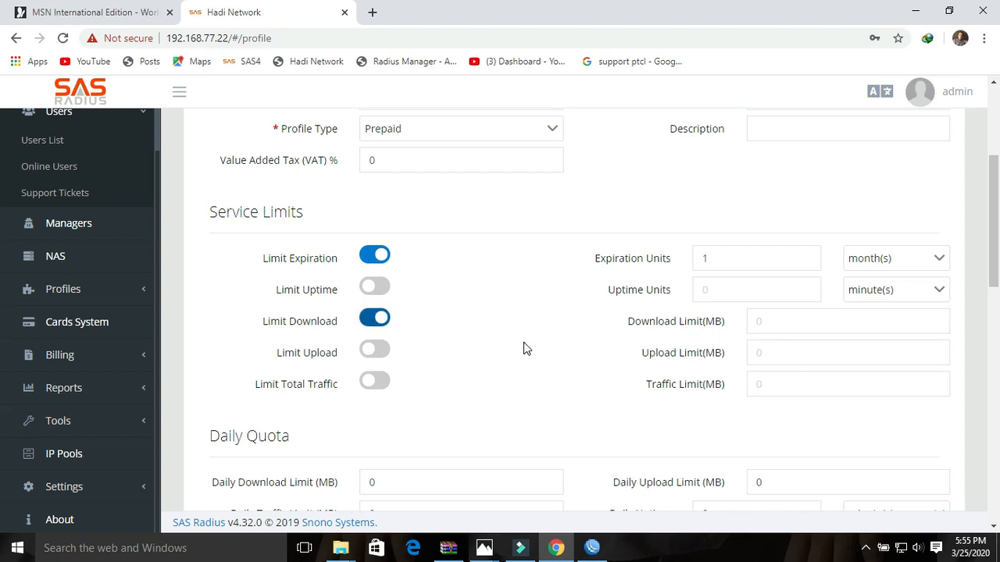
left_click(804, 322)
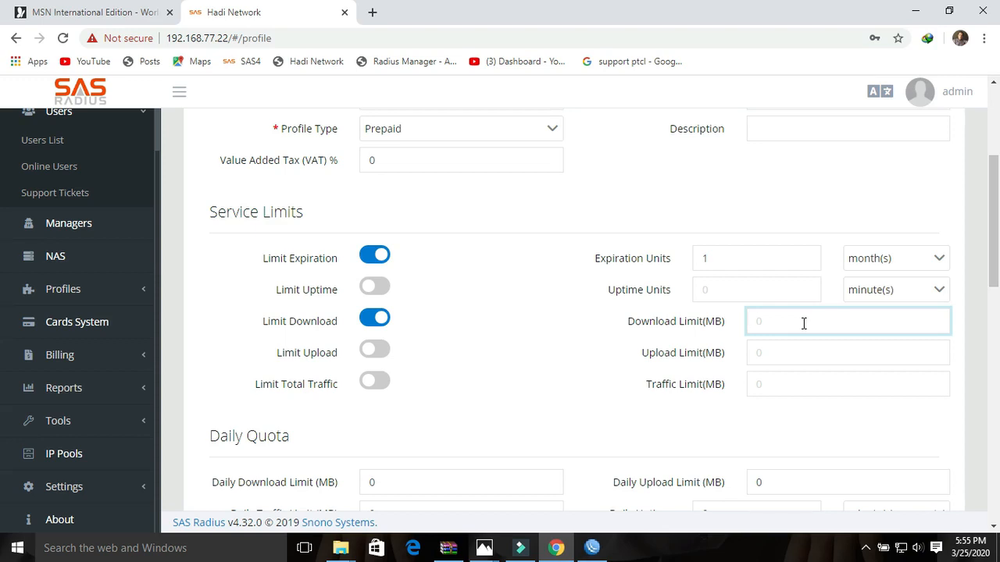
left_click(804, 323)
left_click(375, 319)
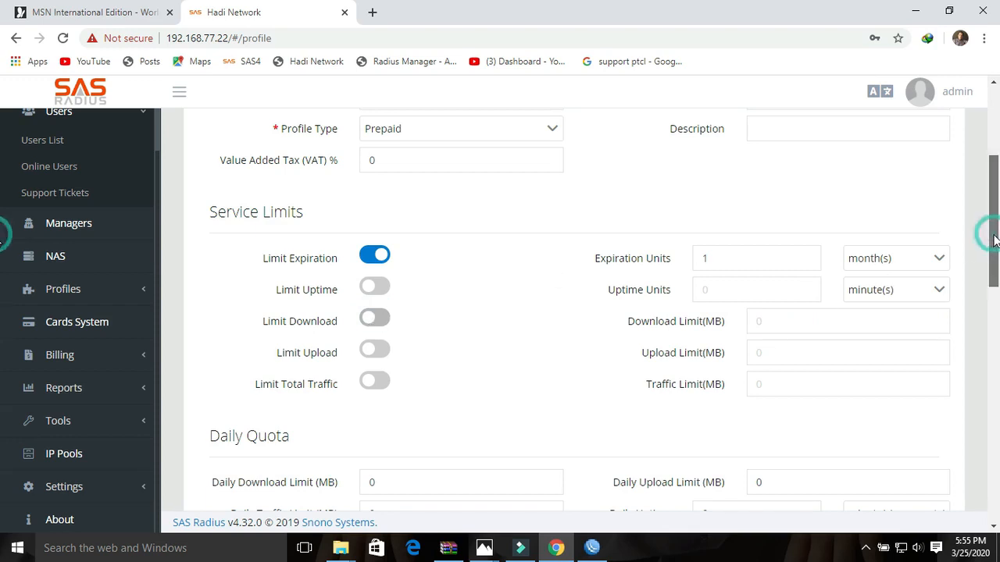
left_click_drag(984, 226, 994, 267)
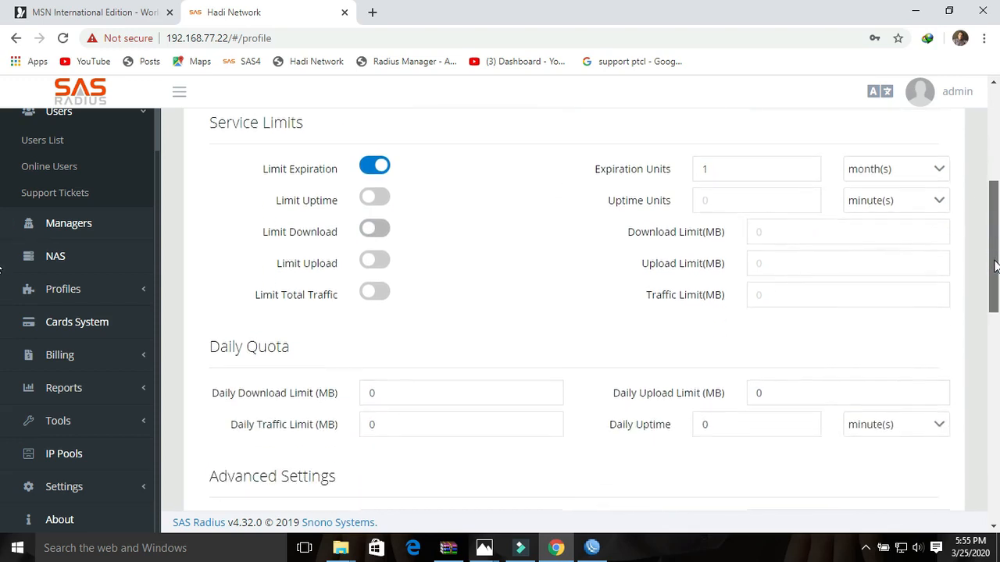
left_click(387, 391)
left_click_drag(388, 390, 372, 392)
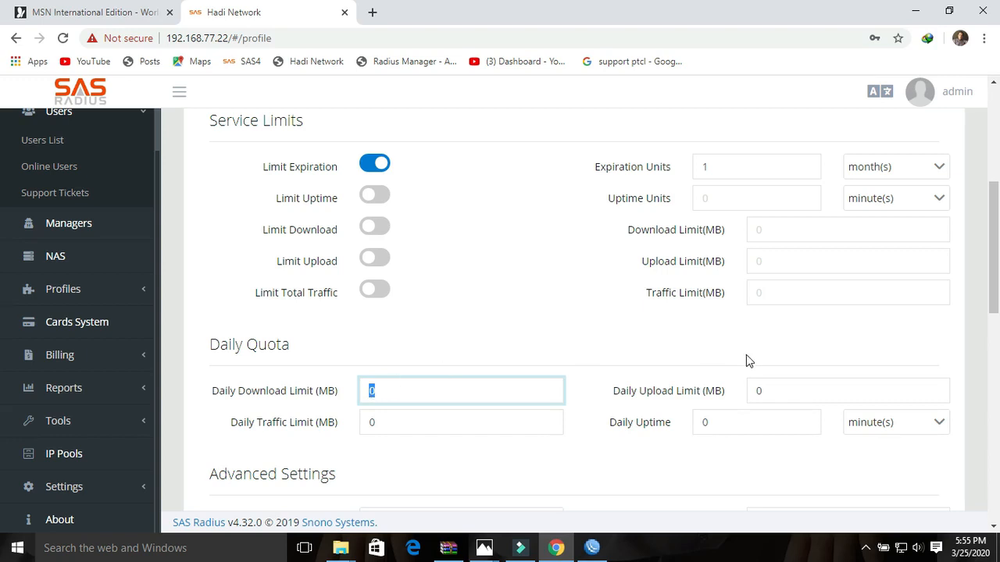
left_click_drag(995, 264, 995, 182)
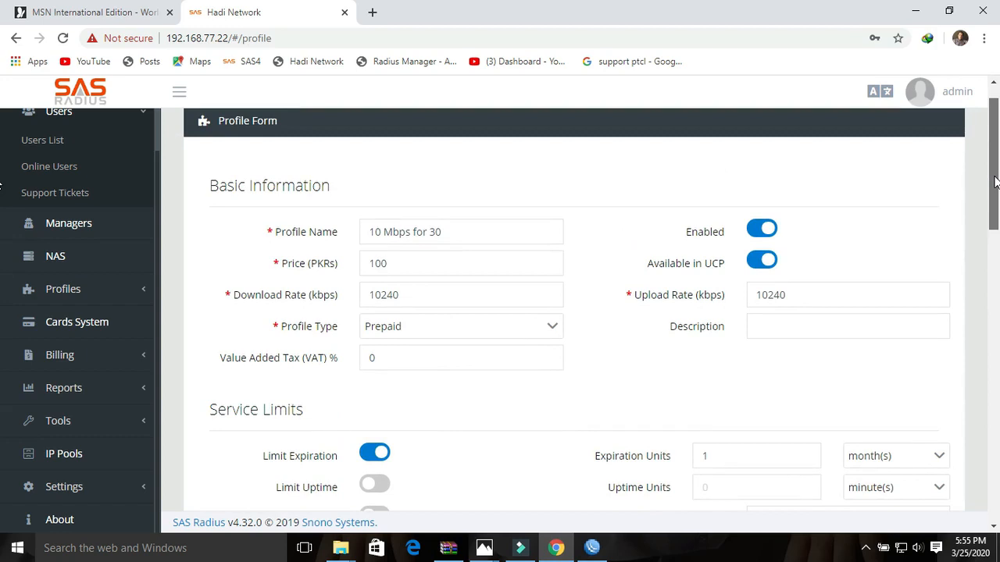
left_click_drag(995, 182, 995, 266)
left_click_drag(994, 281, 994, 341)
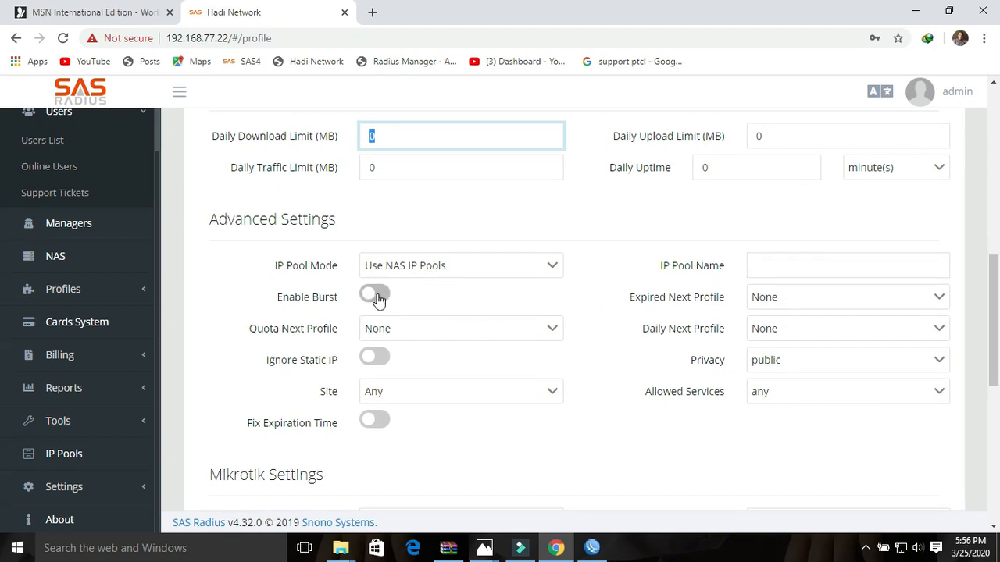
left_click_drag(727, 396, 656, 400)
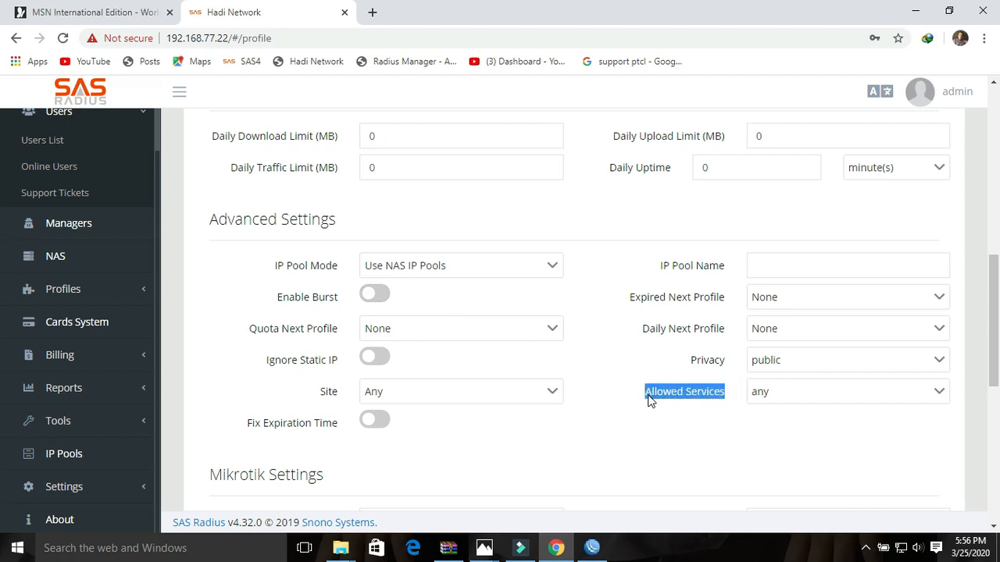
mouse_move(994, 315)
left_mouse_down()
mouse_move(996, 184)
mouse_move(997, 467)
mouse_move(997, 328)
left_mouse_up()
left_click(711, 358)
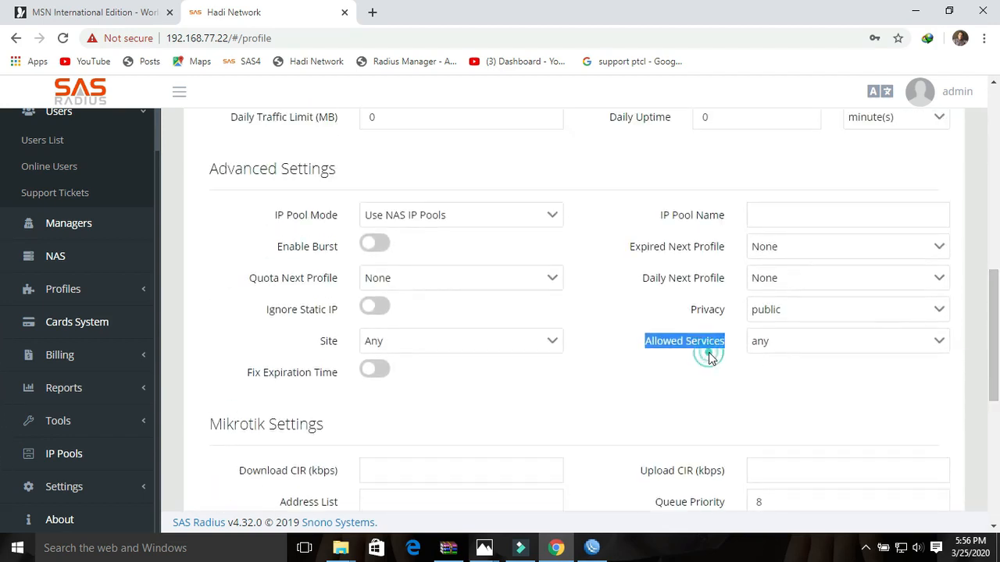
left_click_drag(726, 349, 646, 351)
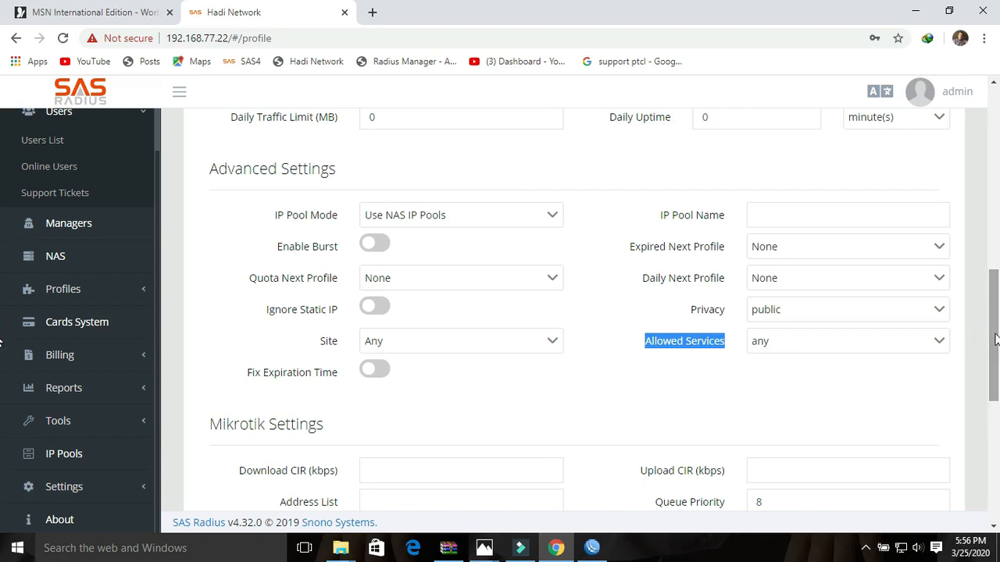
left_click_drag(996, 337, 996, 155)
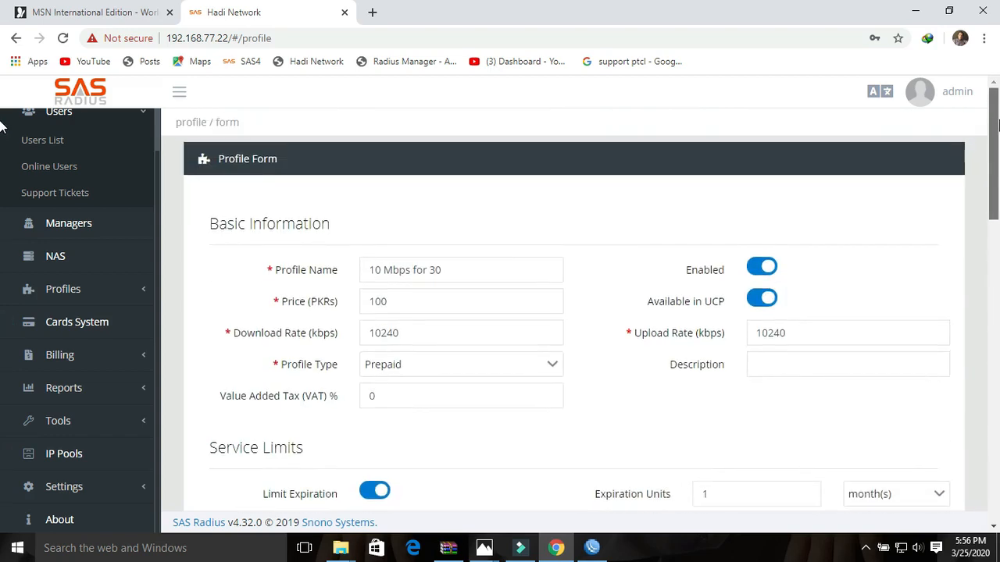
- Change the profile price to 5000
left_click(401, 307)
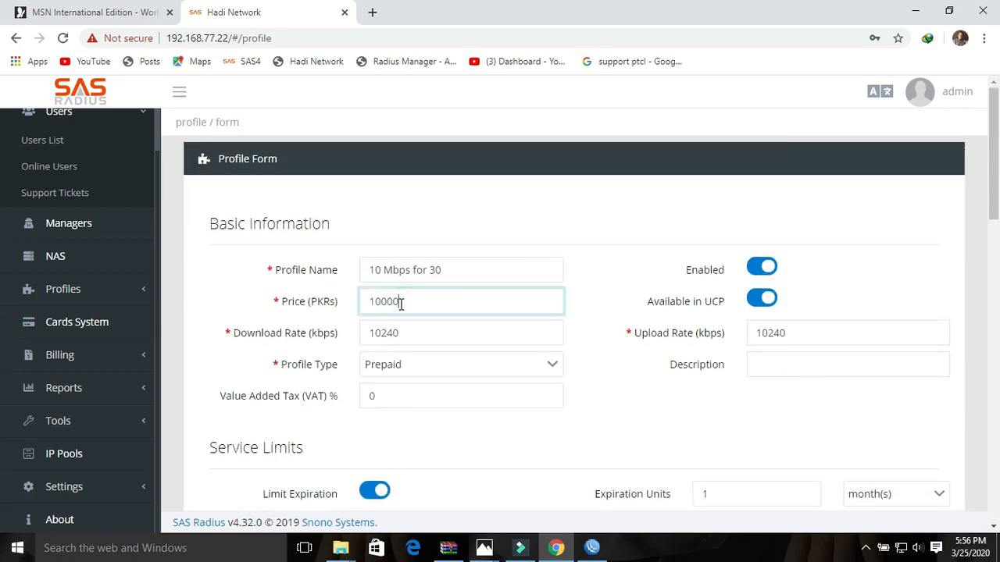
key("BackSpace")
key("BackSpace")
key("BackSpace")
key("BackSpace")
type("5000")
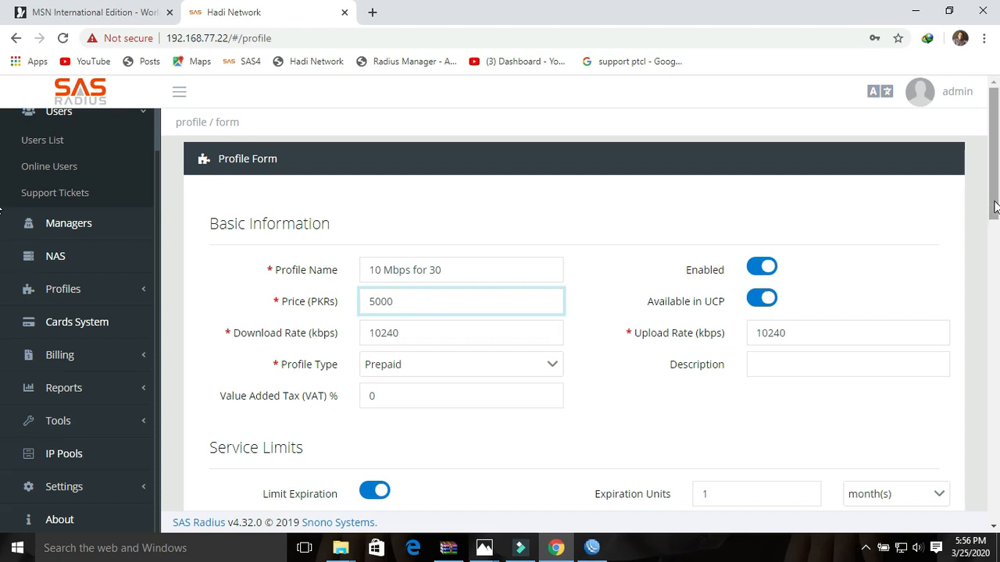
- Restrict Allowed Services to PPP and submit the profile
left_click_drag(995, 205, 995, 414)
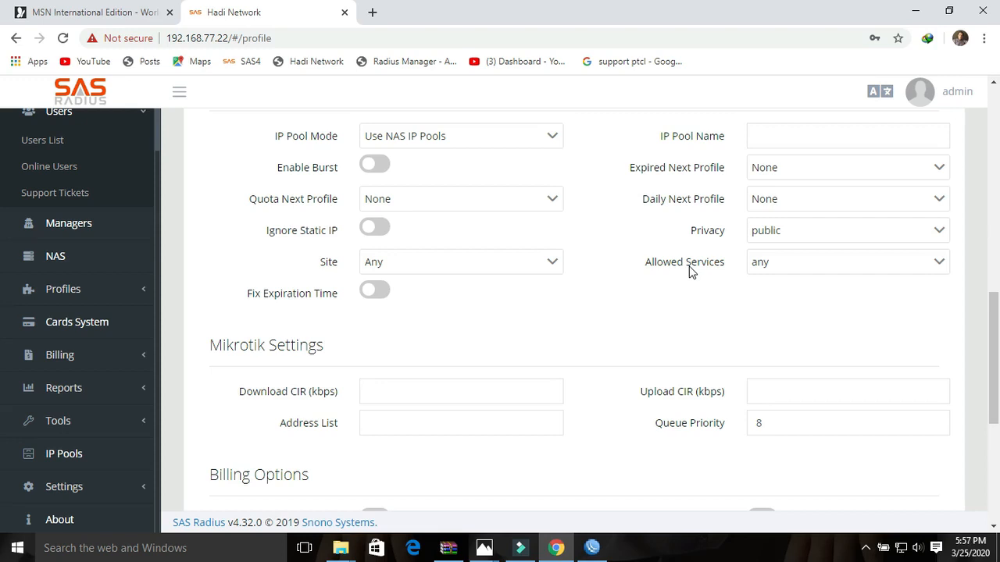
left_click(762, 265)
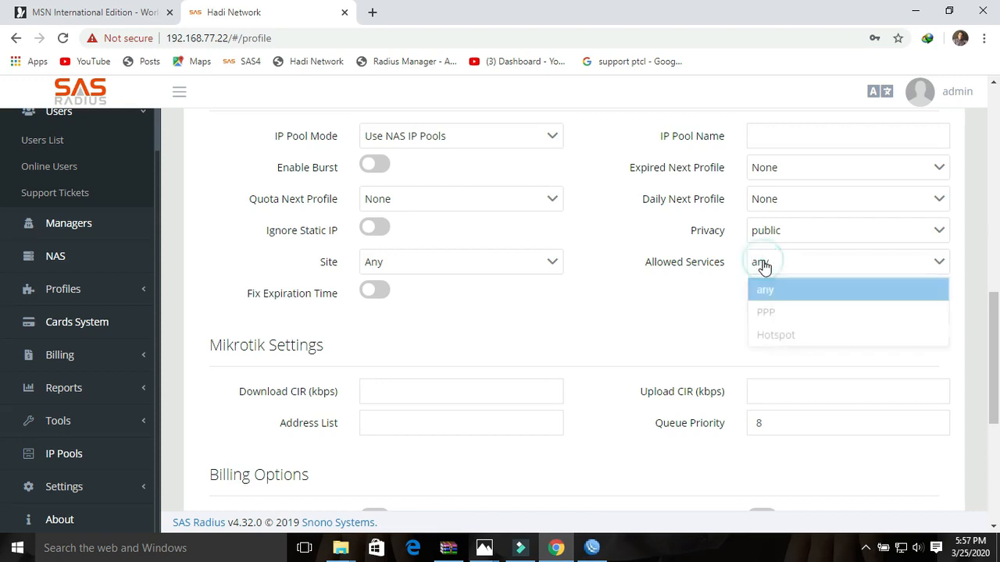
left_click(768, 310)
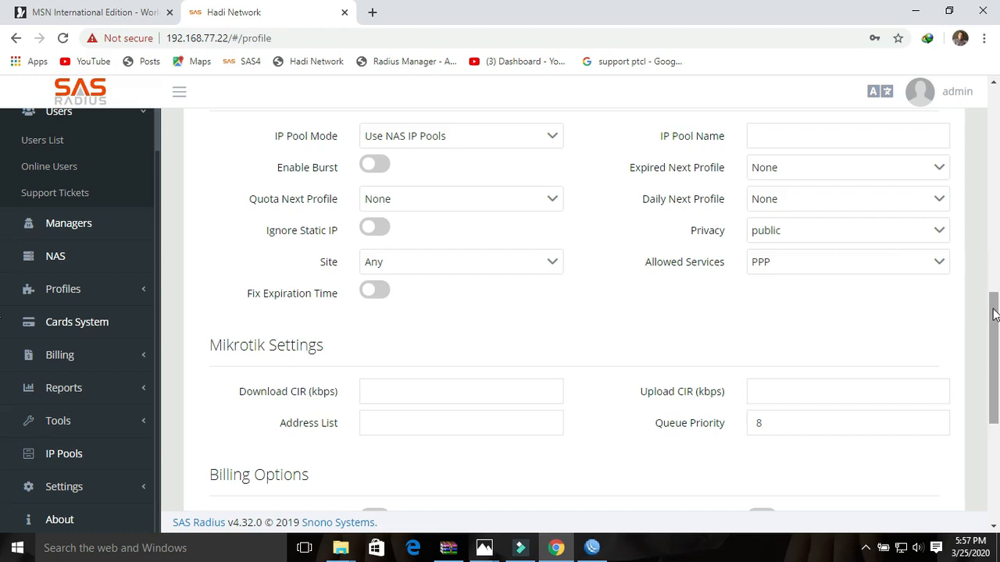
left_click_drag(995, 312, 995, 420)
left_click(835, 446)
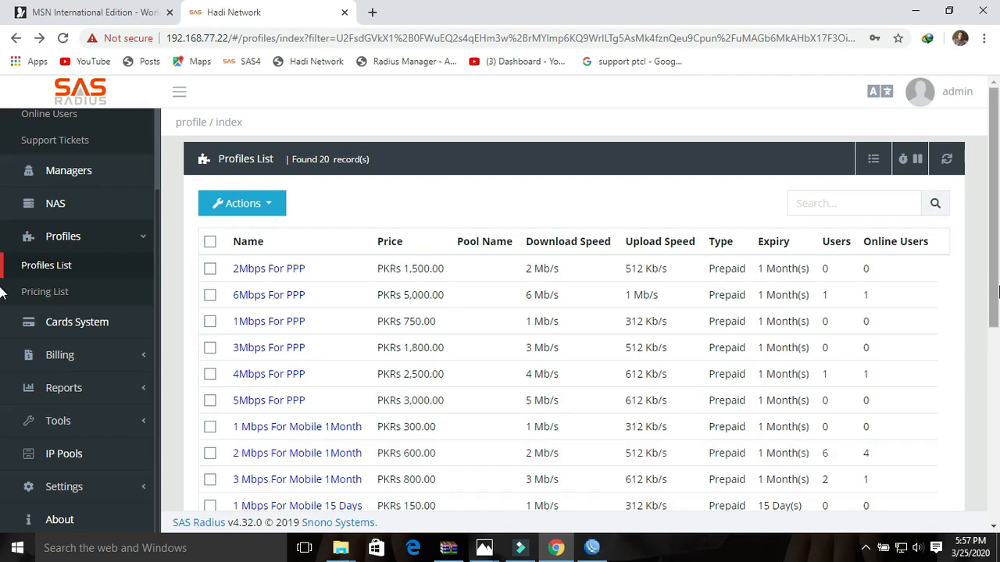
- Tick the 10 Mbps for 30 row (PKRs 5,000.00, 10 Mb/s) and open the Actions menu
left_click_drag(995, 294, 996, 492)
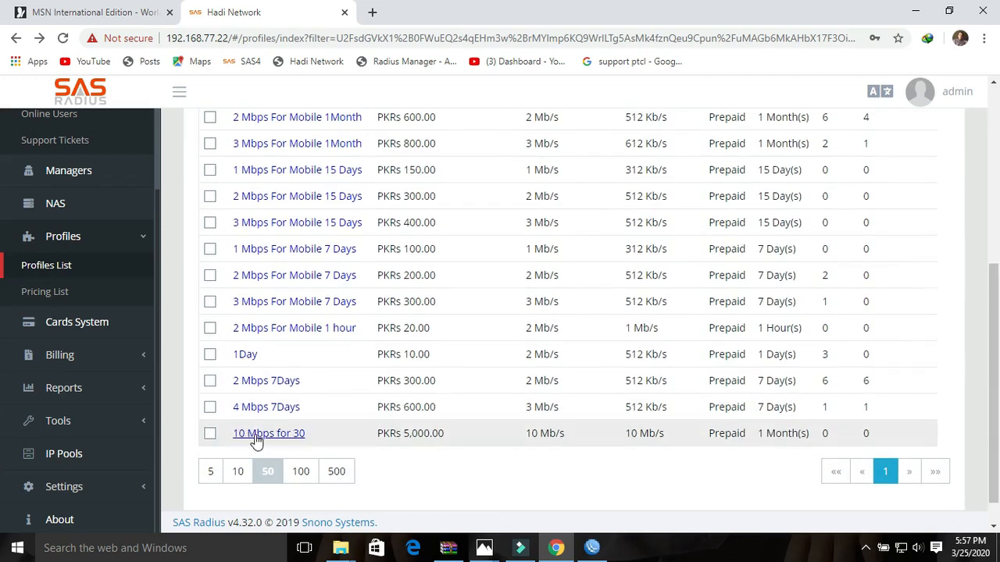
left_click(209, 435)
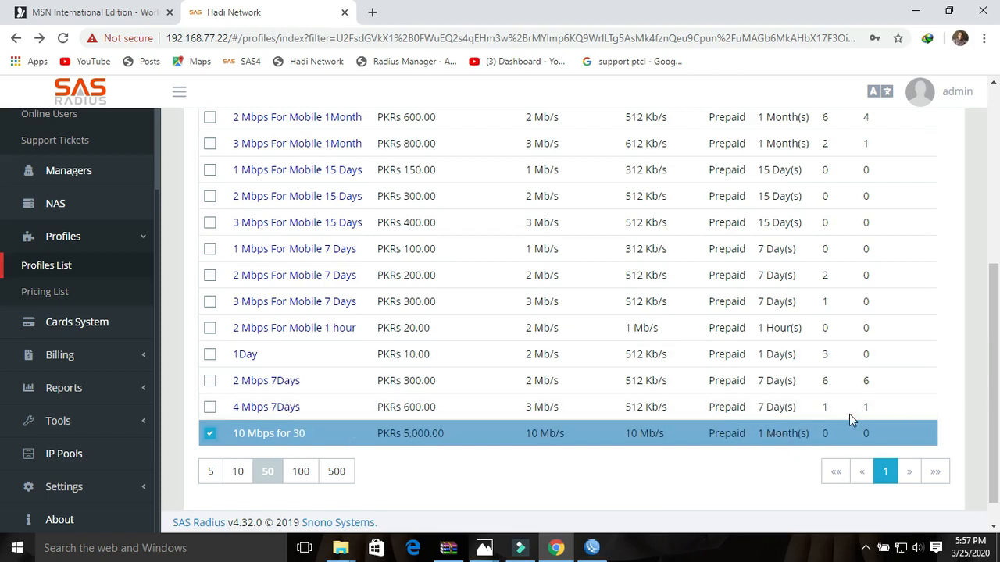
left_click_drag(992, 415, 997, 223)
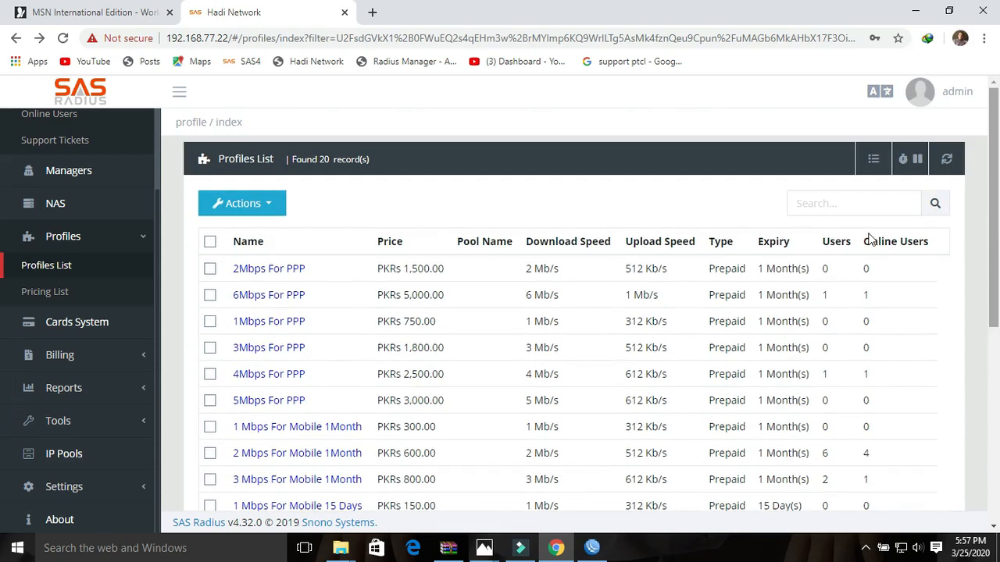
left_click(272, 203)
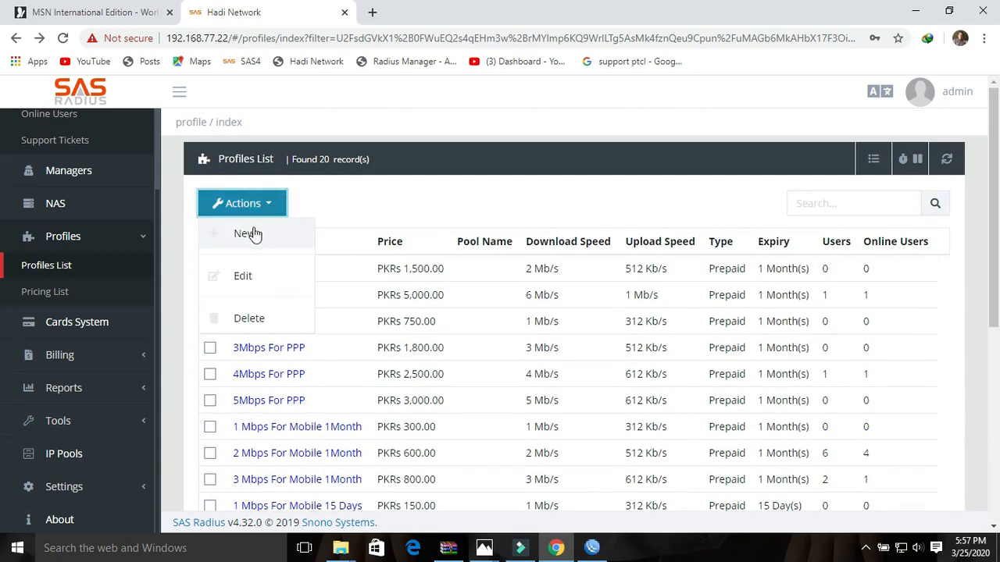
- Start a new profile '10 Mb for mobile 30 day' at PKRs 1000 with 10240 kbps both ways
left_click(252, 232)
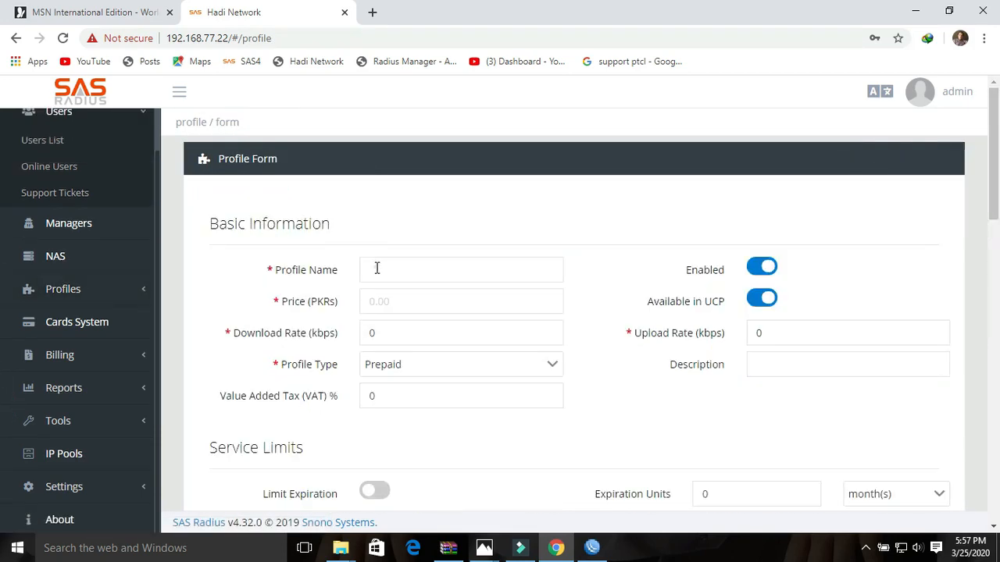
left_click(377, 268)
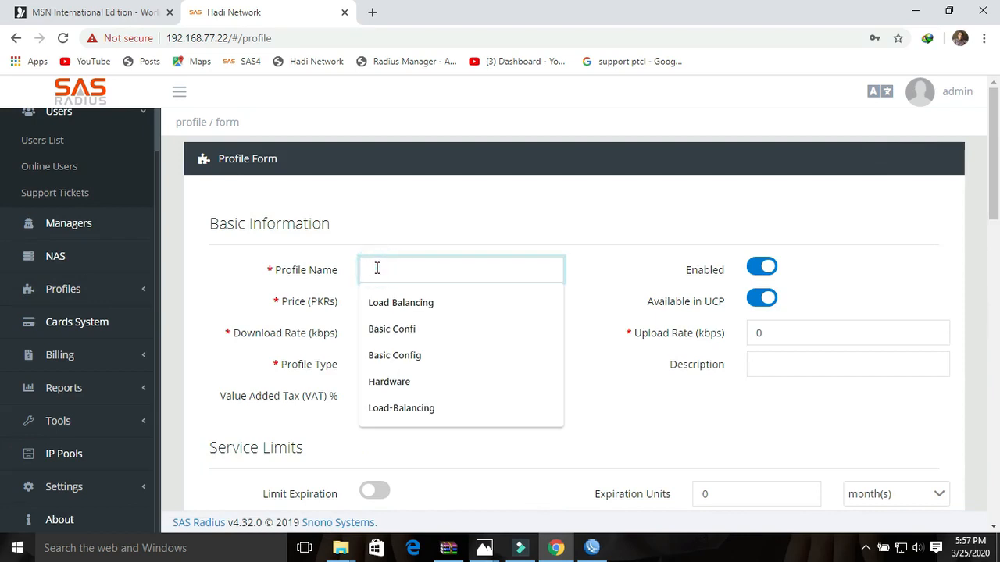
type("10 Mb")
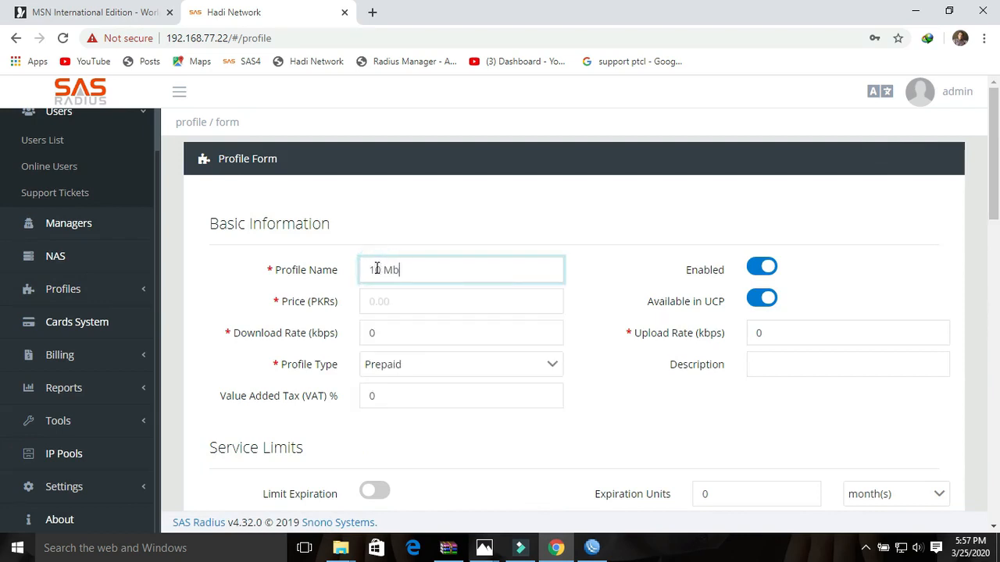
type(" for mobile 30 day")
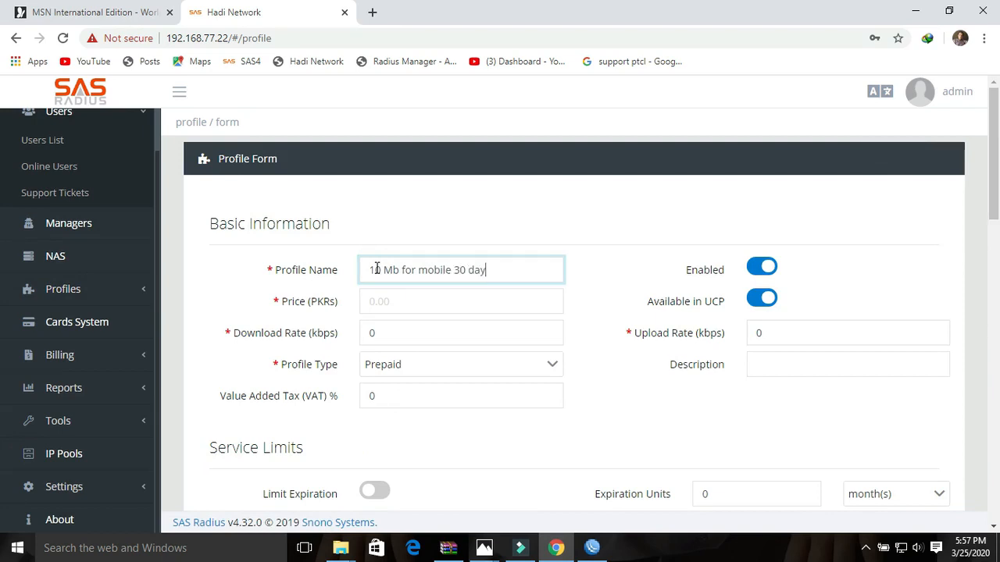
left_click(383, 303)
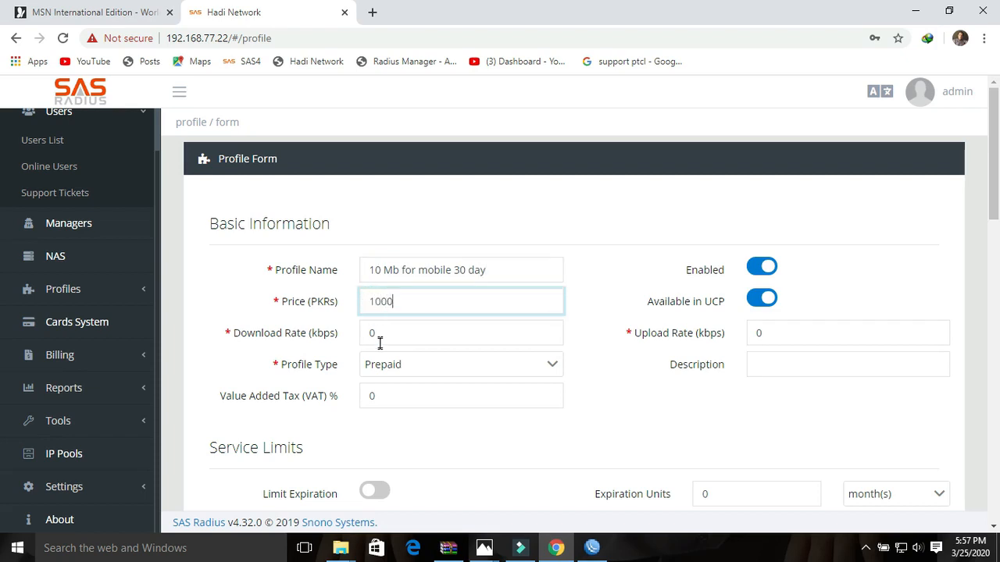
left_click(382, 335)
type("10240")
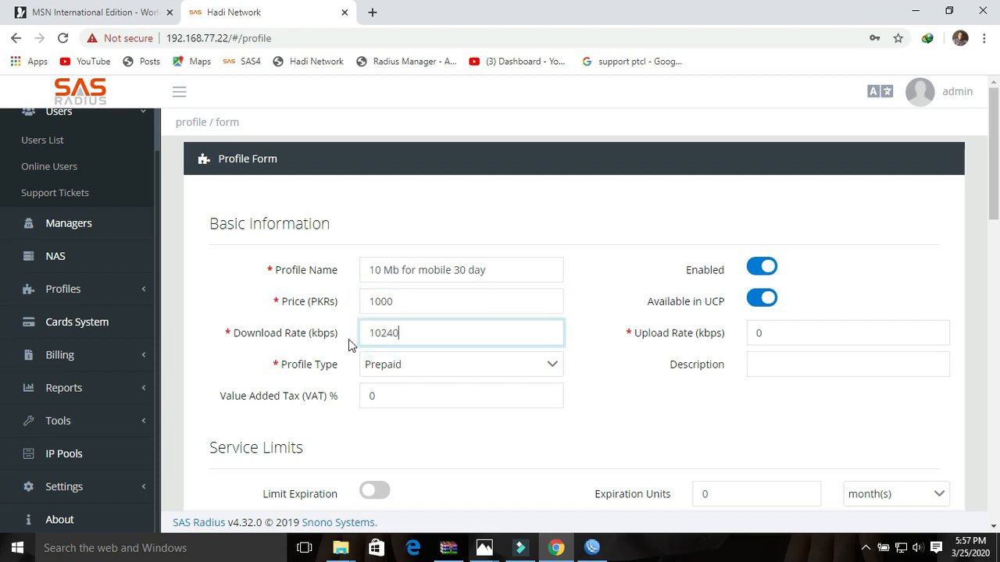
key("Tab")
type("10")
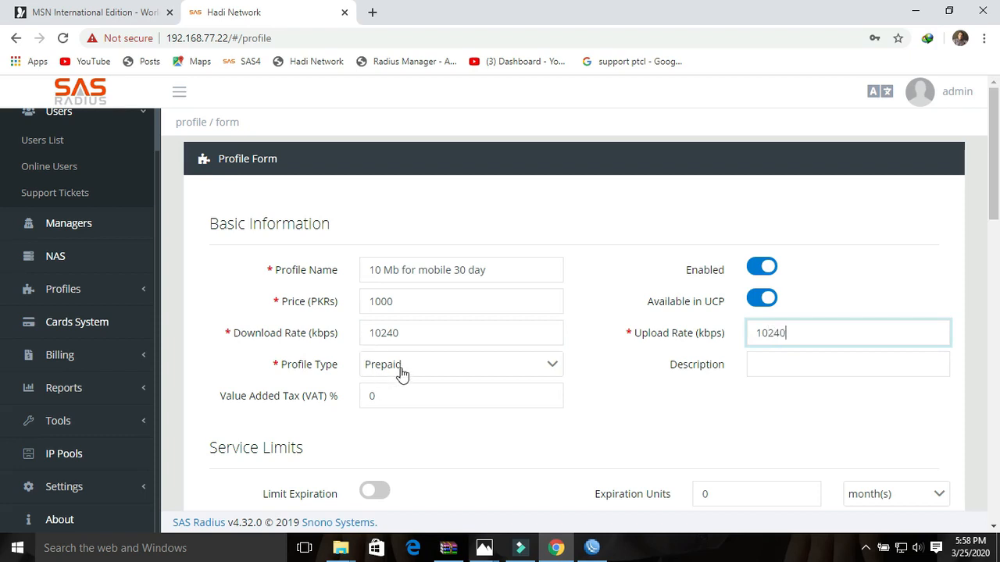
left_click_drag(400, 367, 888, 364)
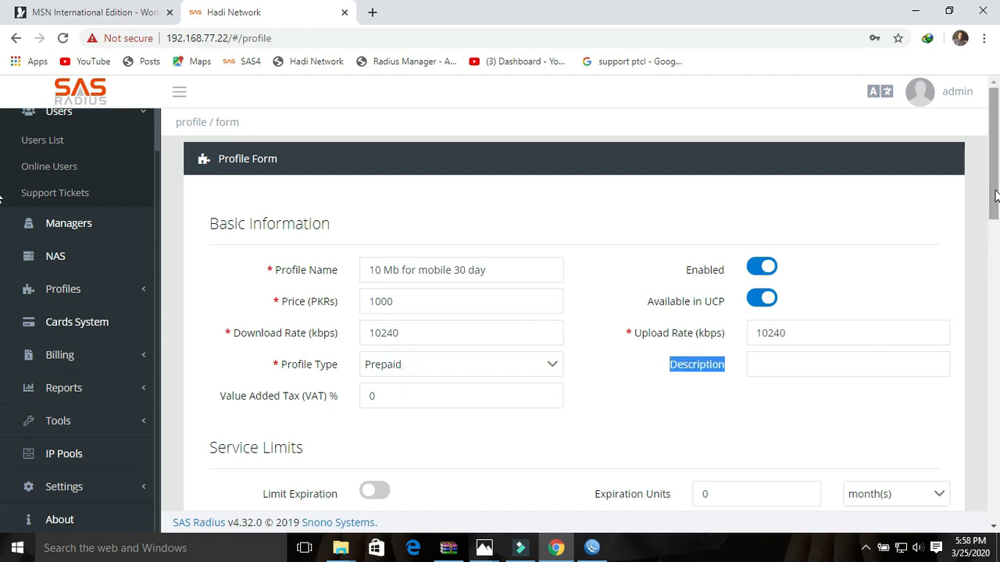
- Turn on Limit Expiration with 1 month as the expiration amount
left_click_drag(991, 239, 995, 257)
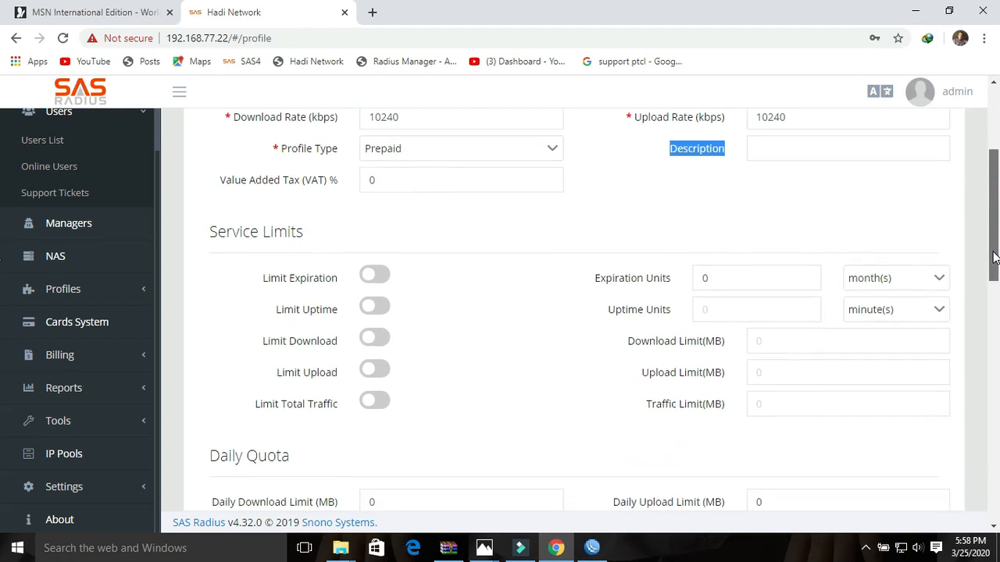
left_click(364, 275)
left_click_drag(721, 282, 665, 284)
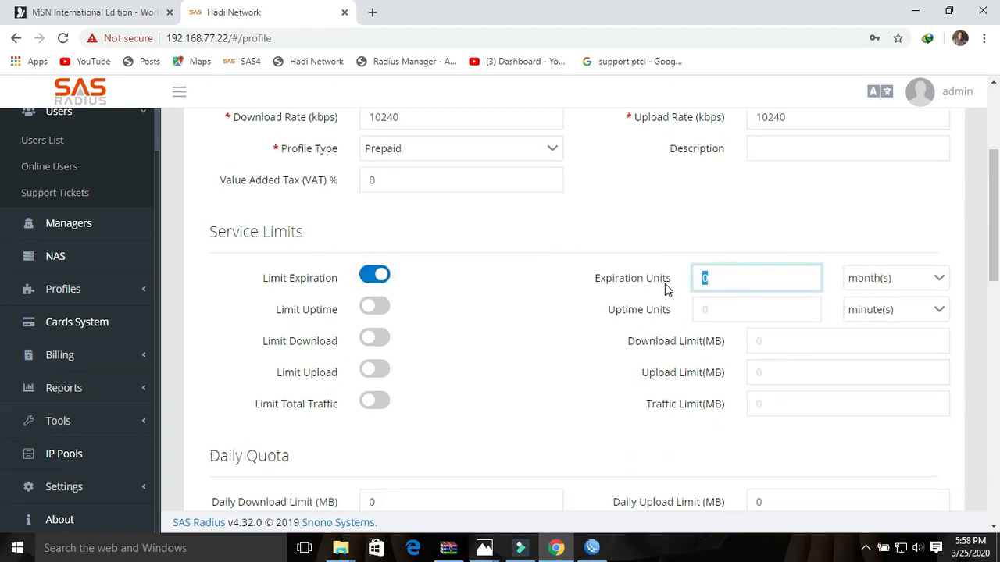
type("1")
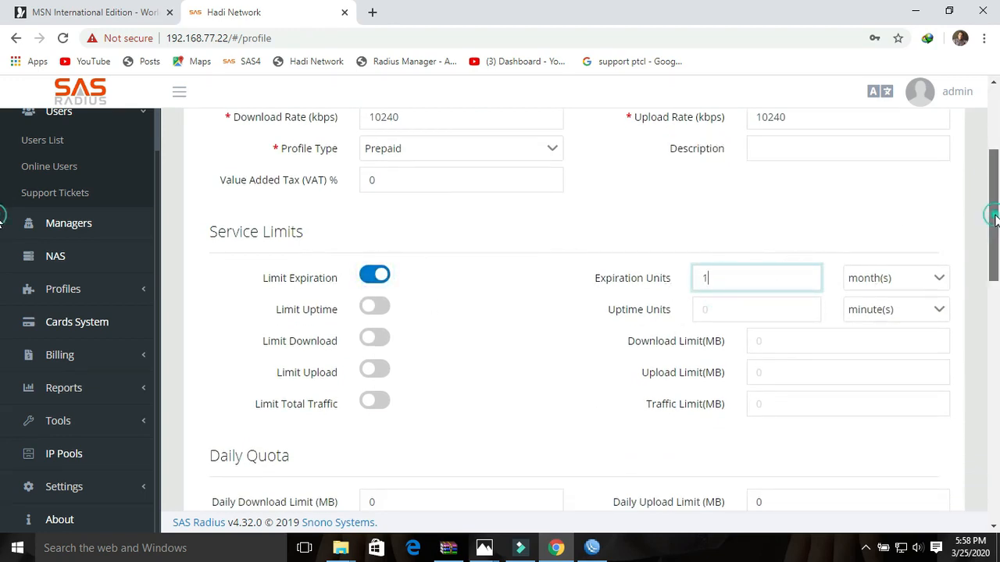
- Set Allowed Services to Hotspot and submit the new profile
left_click_drag(995, 220, 996, 383)
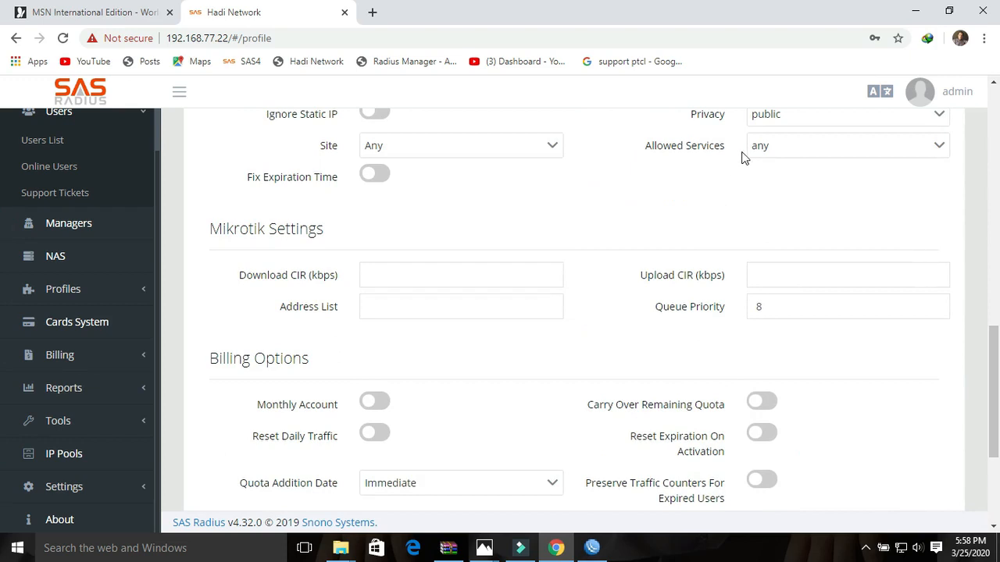
left_click(776, 152)
left_click(767, 196)
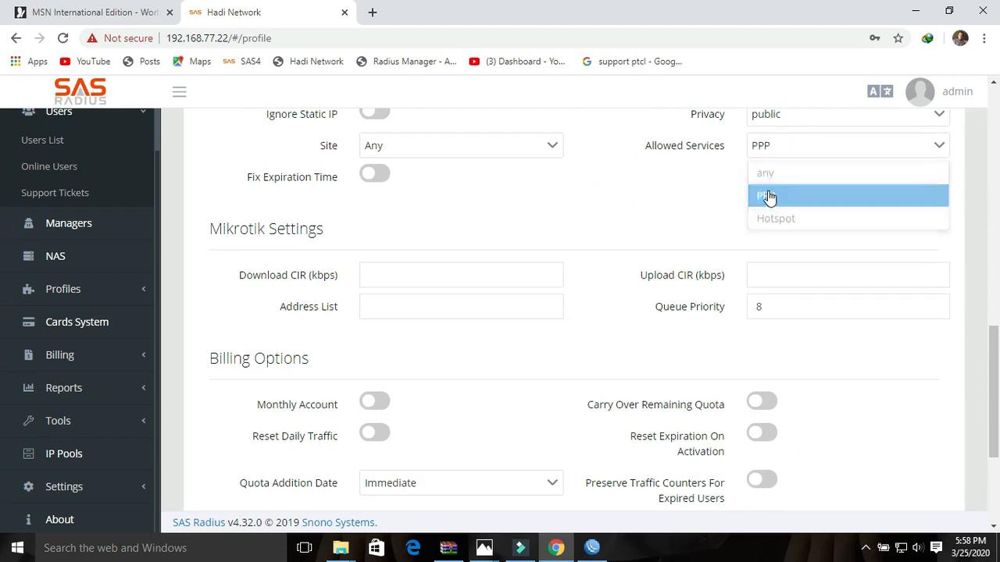
left_click(776, 149)
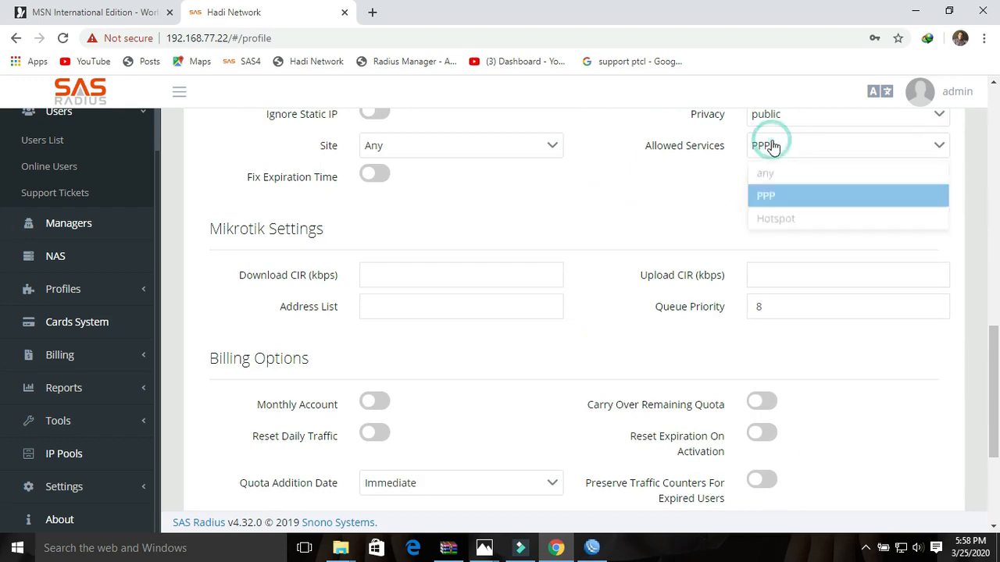
left_click(776, 217)
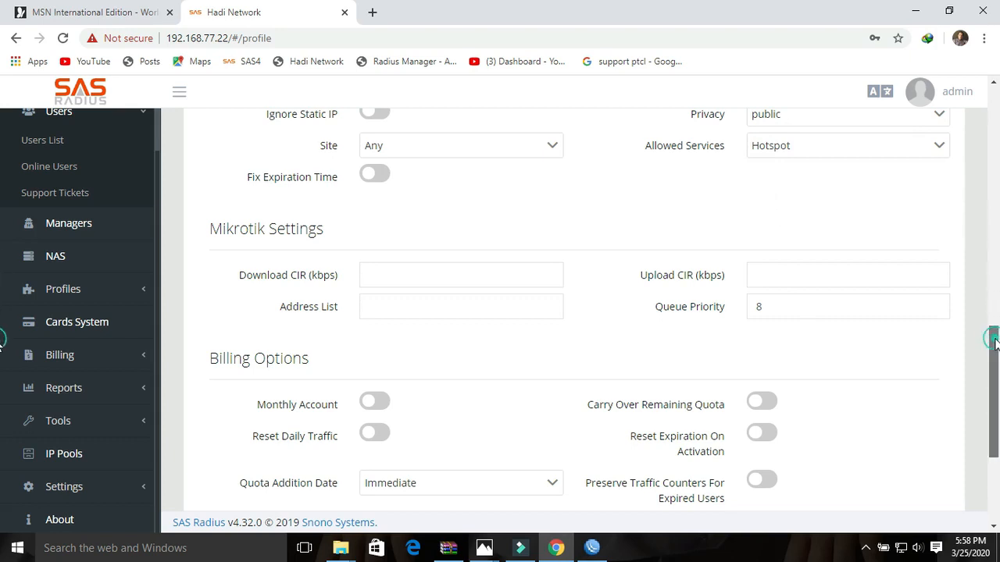
left_click_drag(993, 340, 993, 412)
left_click(836, 450)
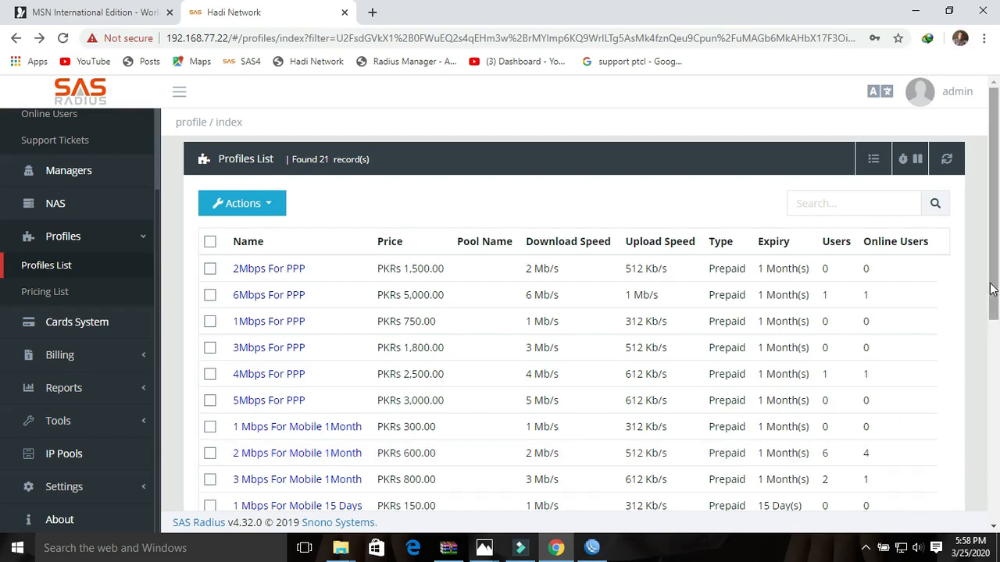
- Open the 2Mbps For PPP profile and check its 1500 price, 2048 download and 512 upload
left_click_drag(992, 289, 989, 286)
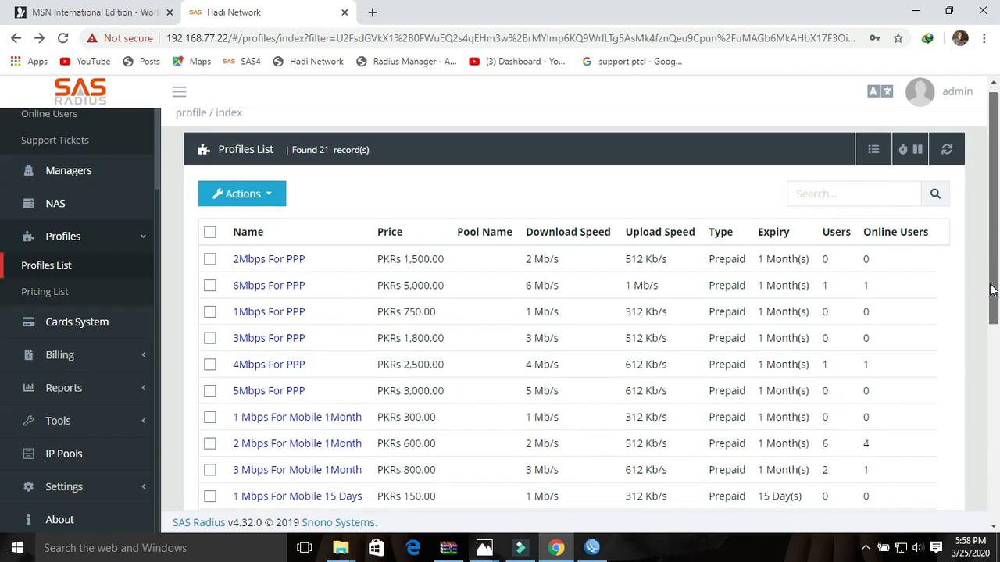
left_click(285, 260)
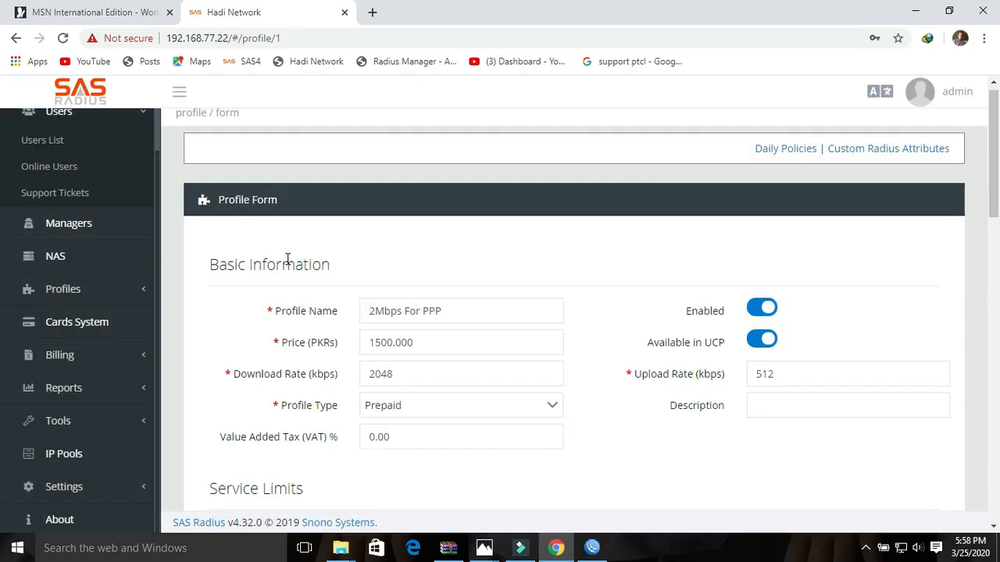
left_click_drag(435, 342, 365, 343)
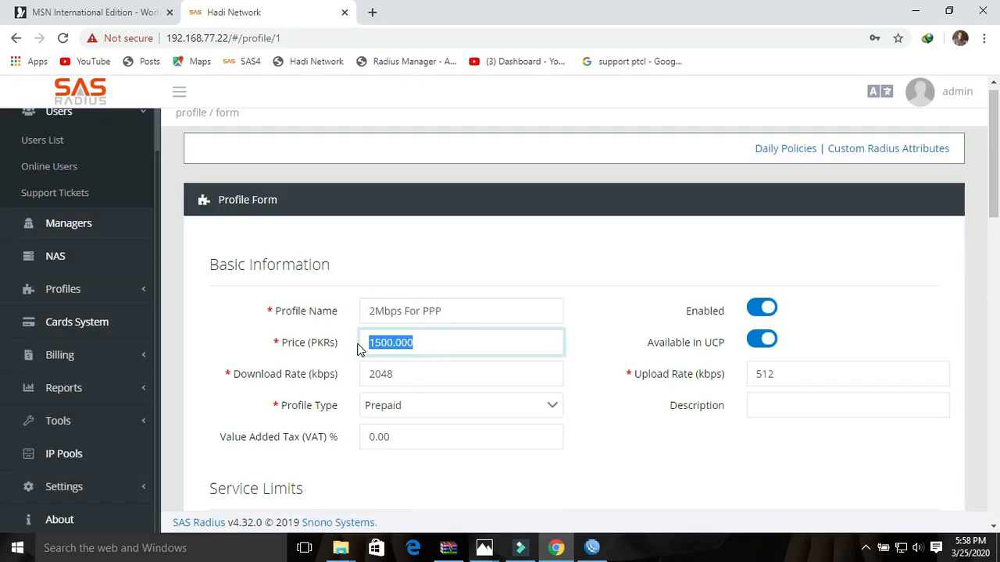
left_click_drag(426, 375, 360, 381)
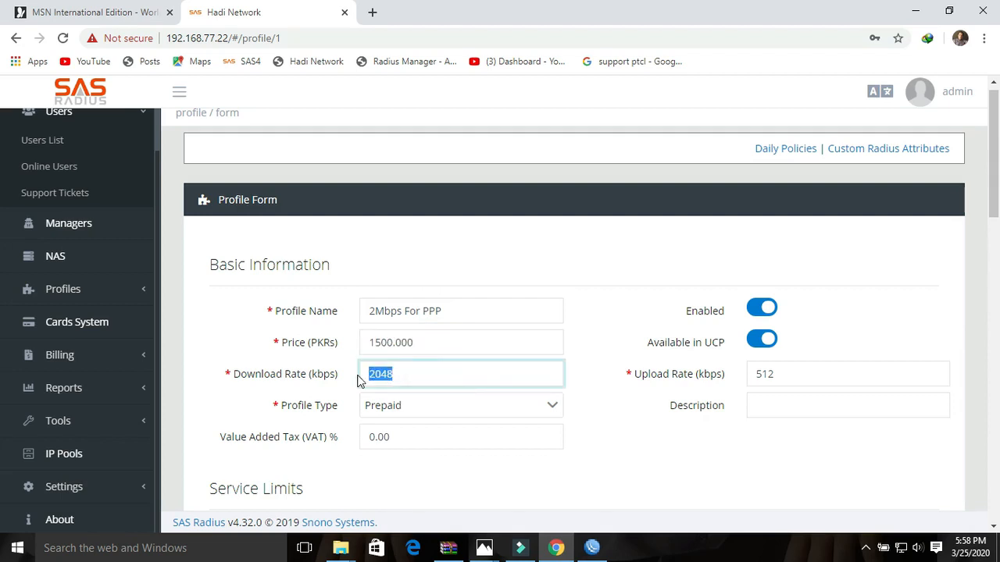
left_click_drag(813, 373, 743, 377)
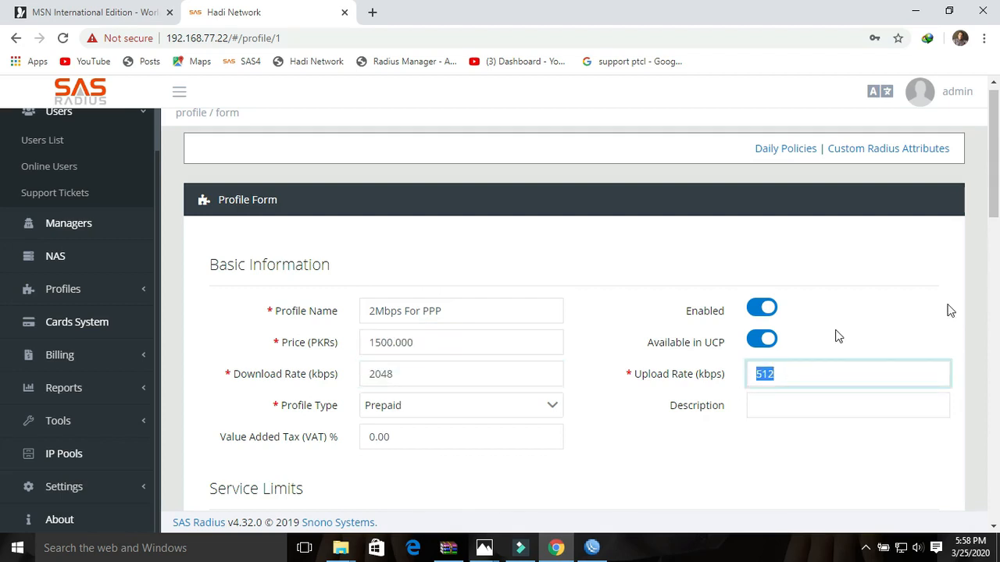
- Submit the 2Mbps For PPP profile and go back to the Profiles List
left_click_drag(995, 216, 997, 288)
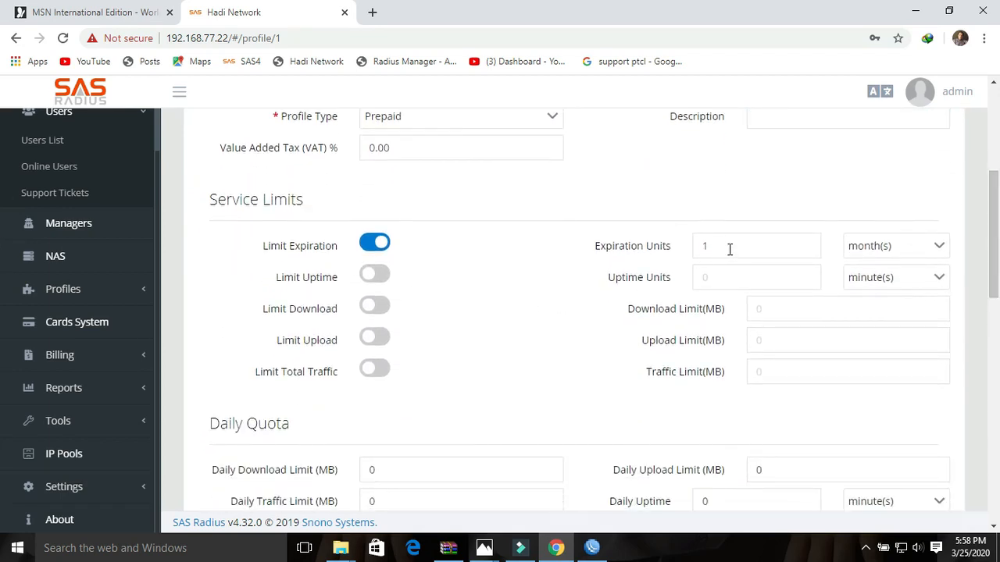
left_click_drag(996, 258, 997, 469)
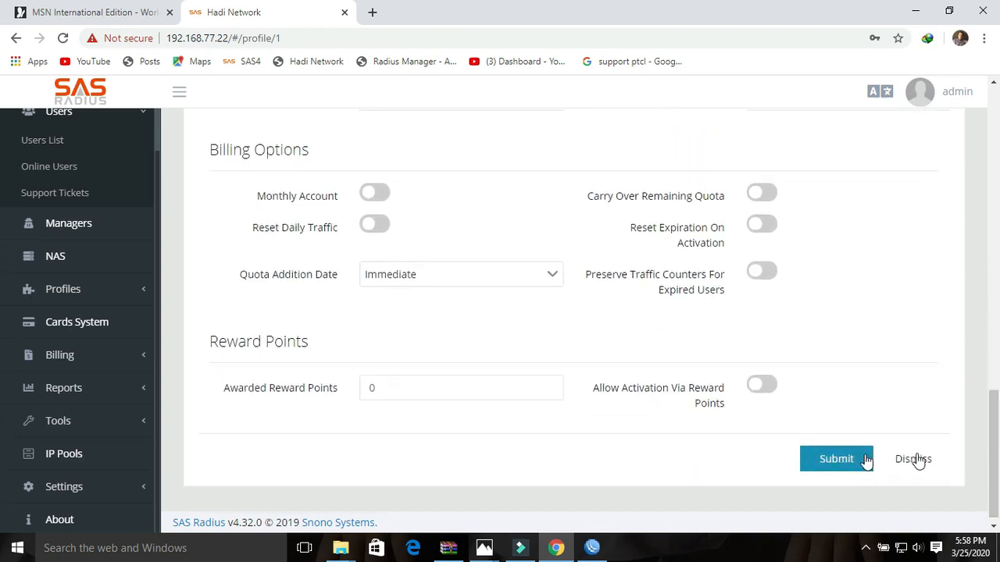
left_click(835, 459)
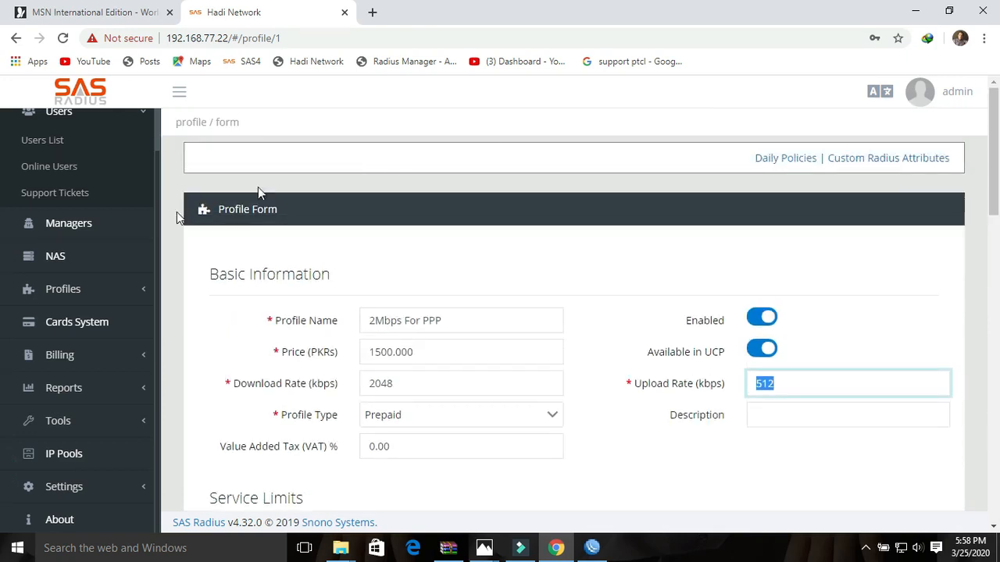
left_click(14, 39)
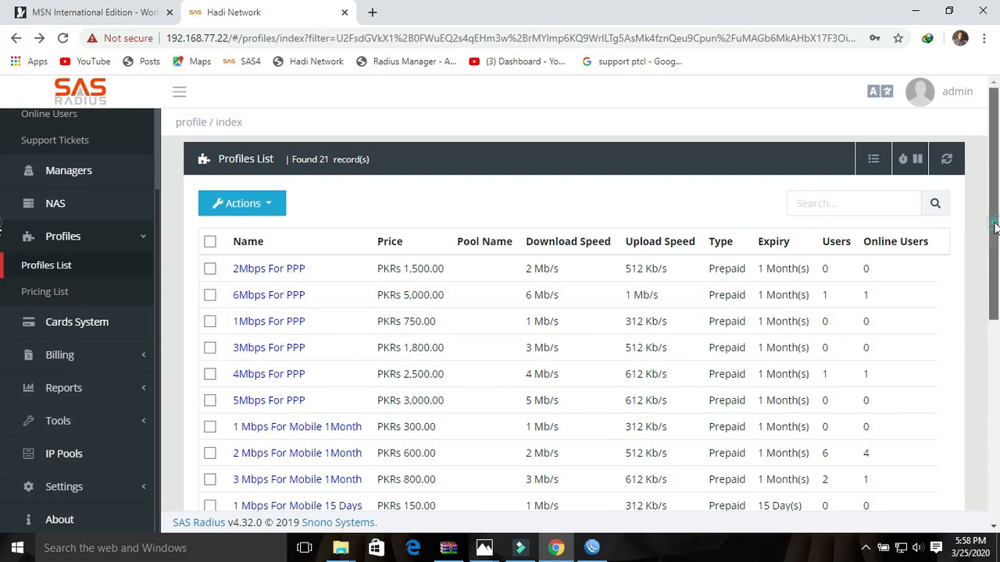
- Open the 1 Mbps For Mobile 1Month profile and check its 300 price, 1024 down, 312 up
left_click_drag(994, 226, 994, 305)
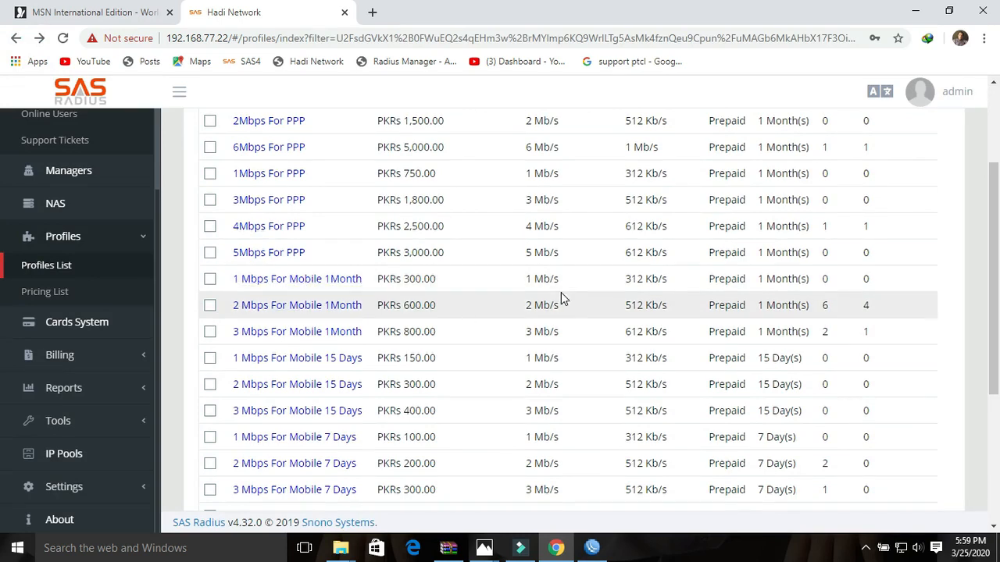
left_click(339, 283)
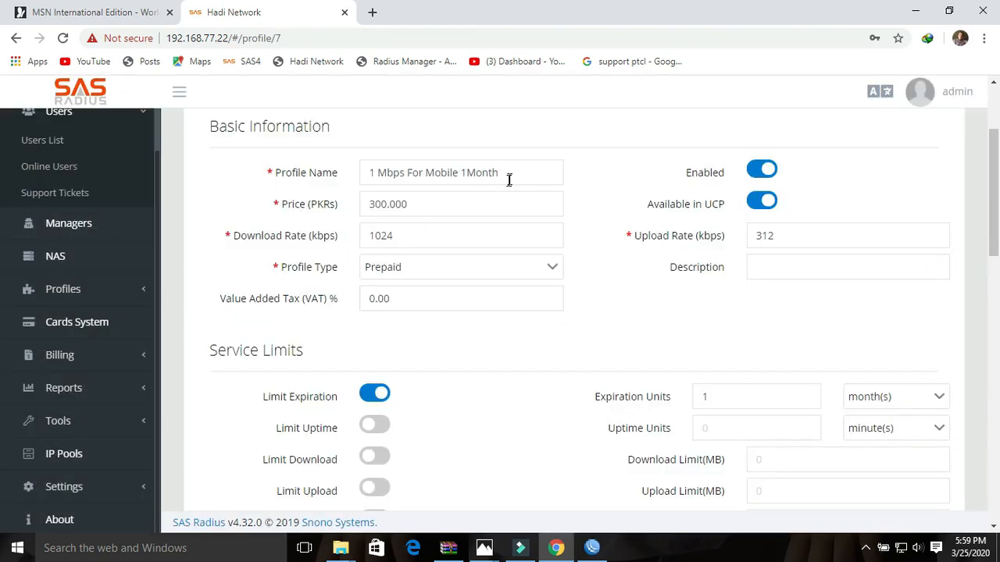
left_click_drag(508, 179, 338, 176)
double_click(425, 206)
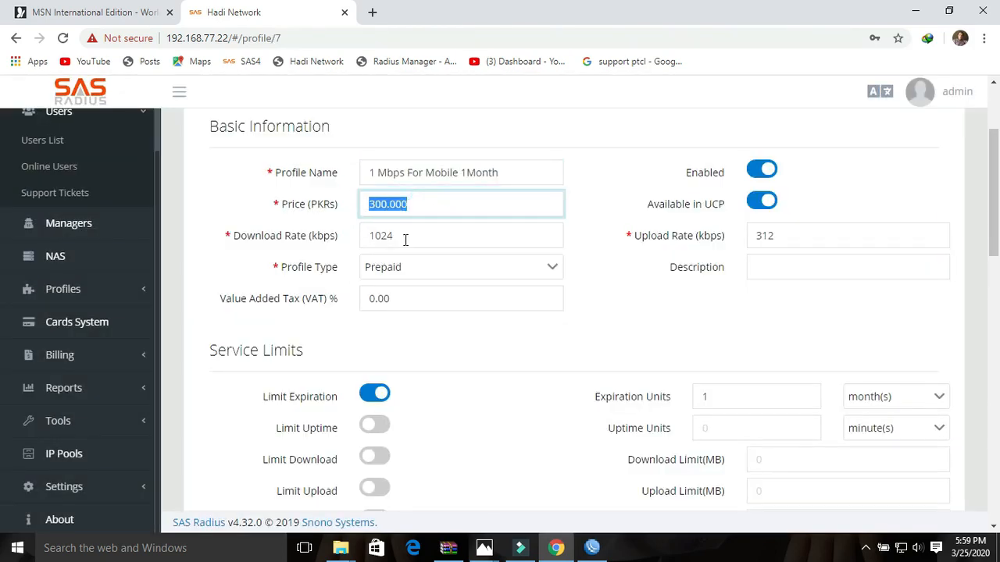
left_click_drag(406, 239, 370, 240)
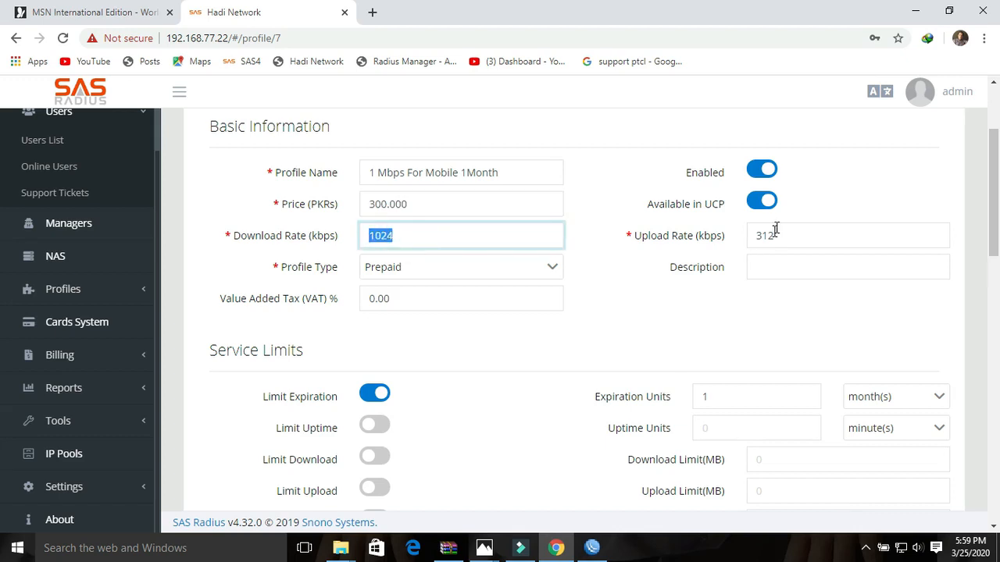
left_click_drag(780, 235, 748, 239)
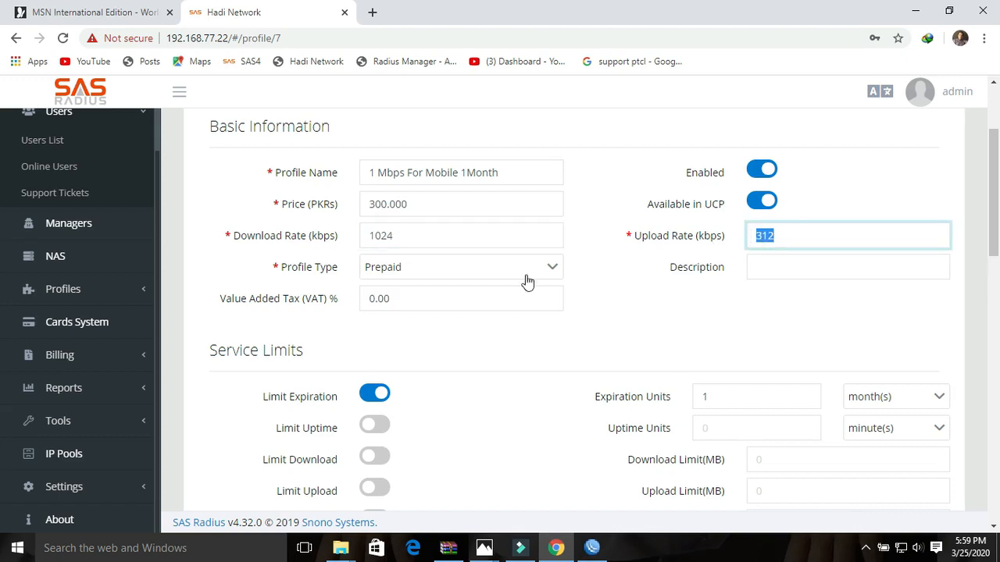
- Check the expiration units and keep Hotspot as the allowed service
left_click(718, 398)
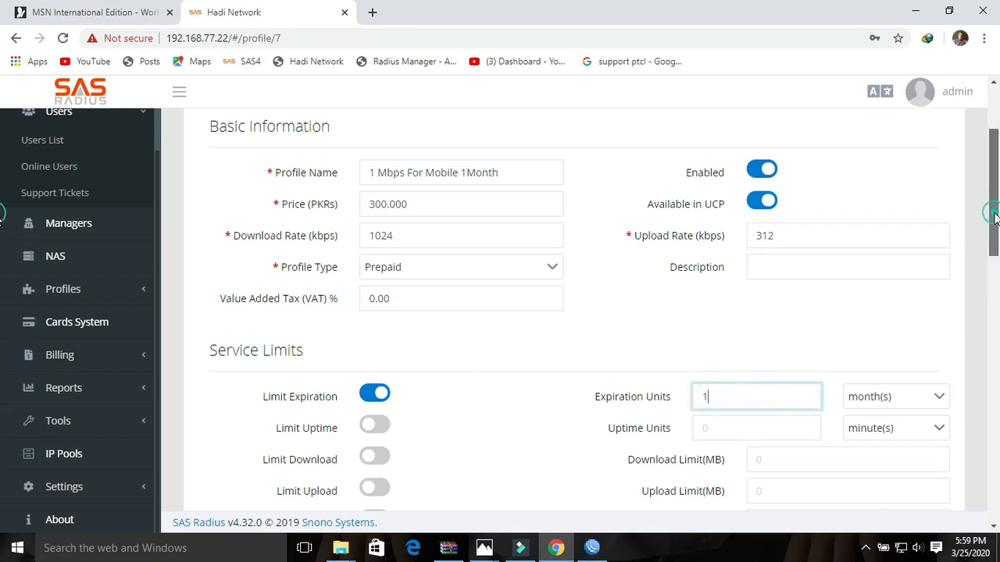
left_click_drag(990, 215, 997, 399)
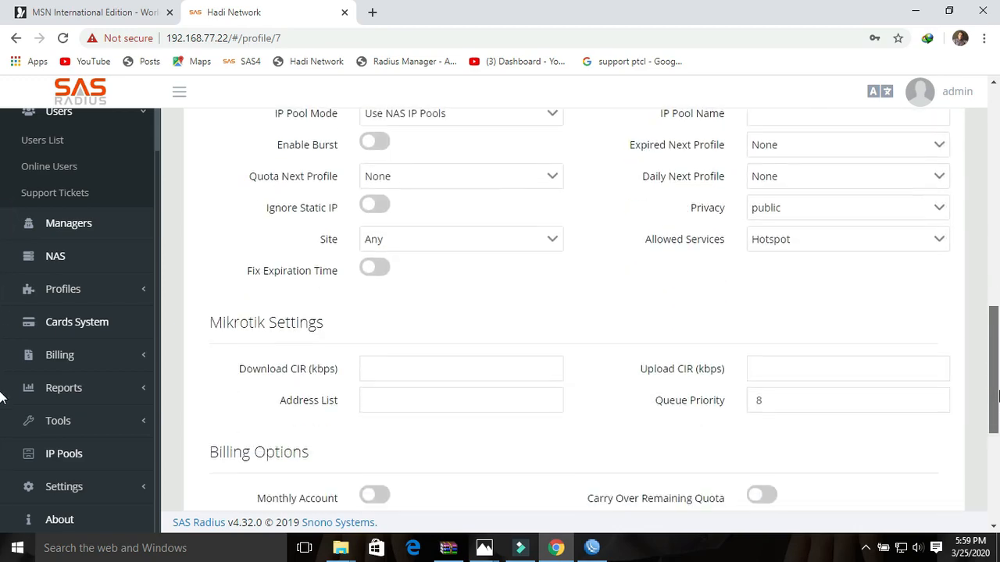
left_click(827, 248)
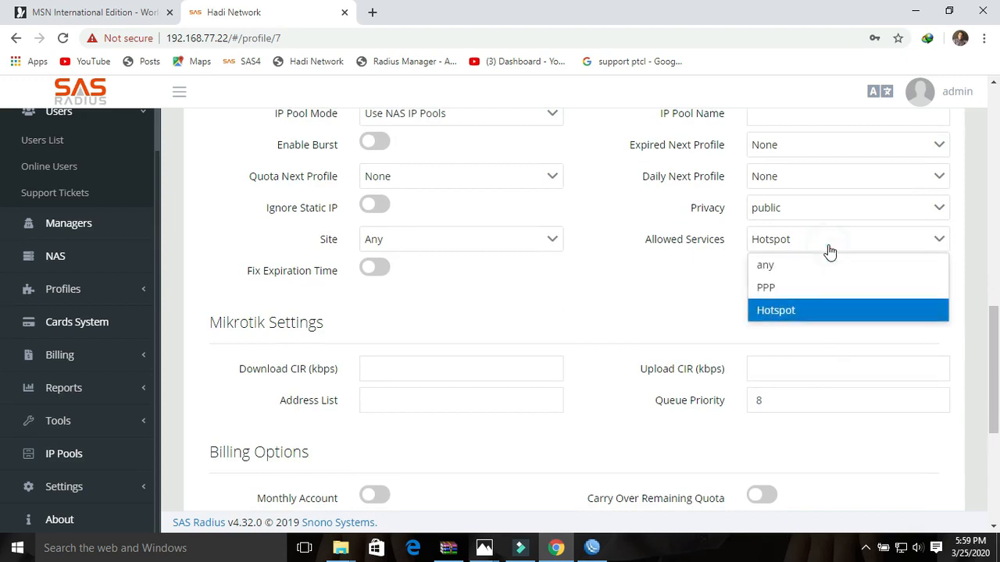
left_click(786, 312)
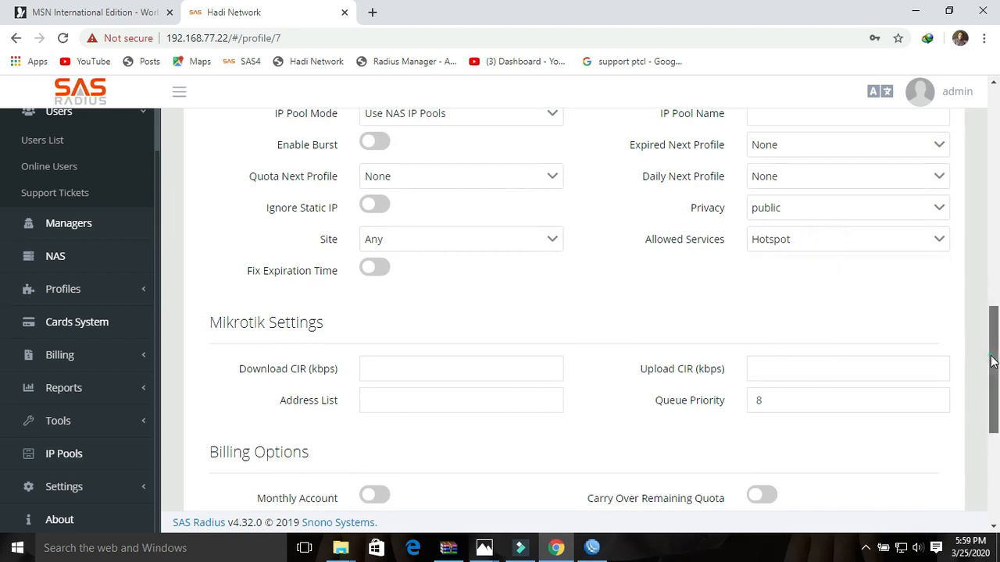
left_click_drag(993, 363, 998, 449)
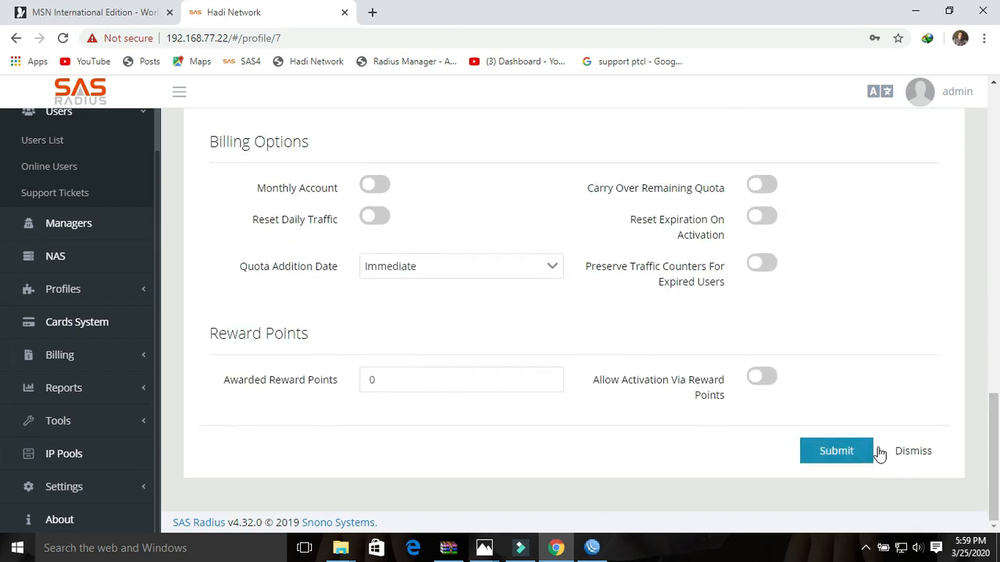
left_click_drag(996, 452, 997, 147)
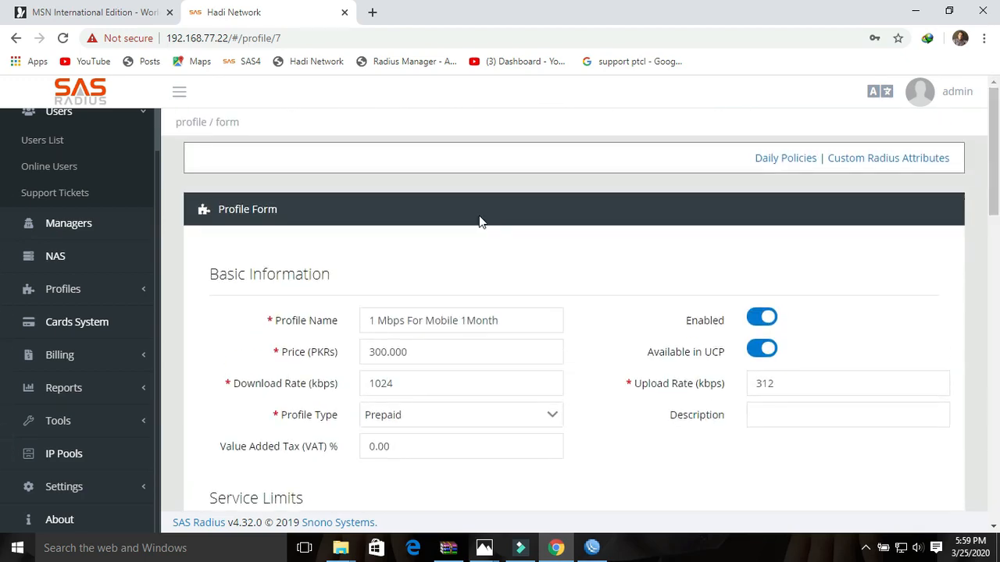
- Return to the Profiles List and open the 2 Mbps For Mobile 1 hour profile
left_click(15, 39)
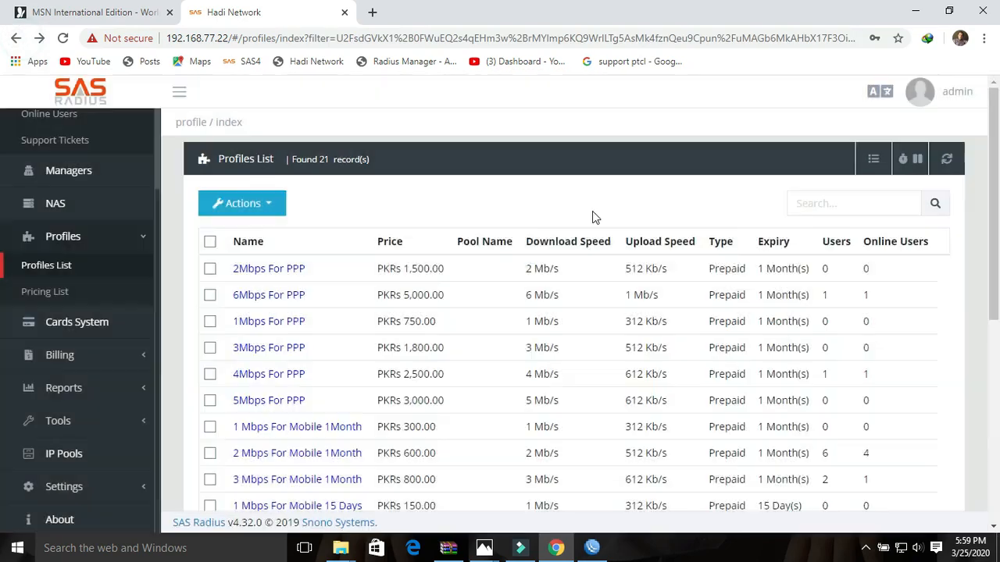
left_click_drag(995, 156, 999, 289)
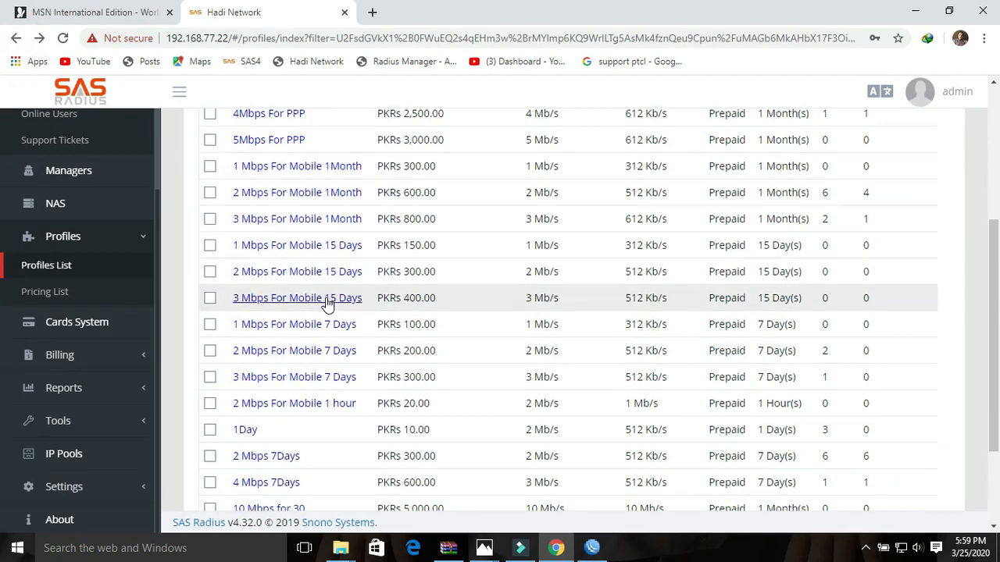
left_click(300, 404)
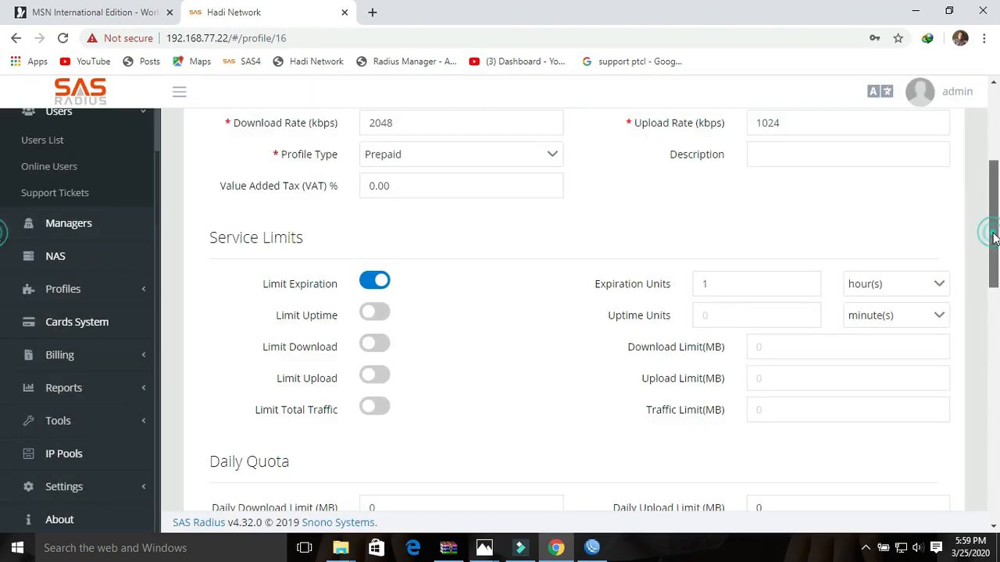
left_click_drag(994, 233, 996, 181)
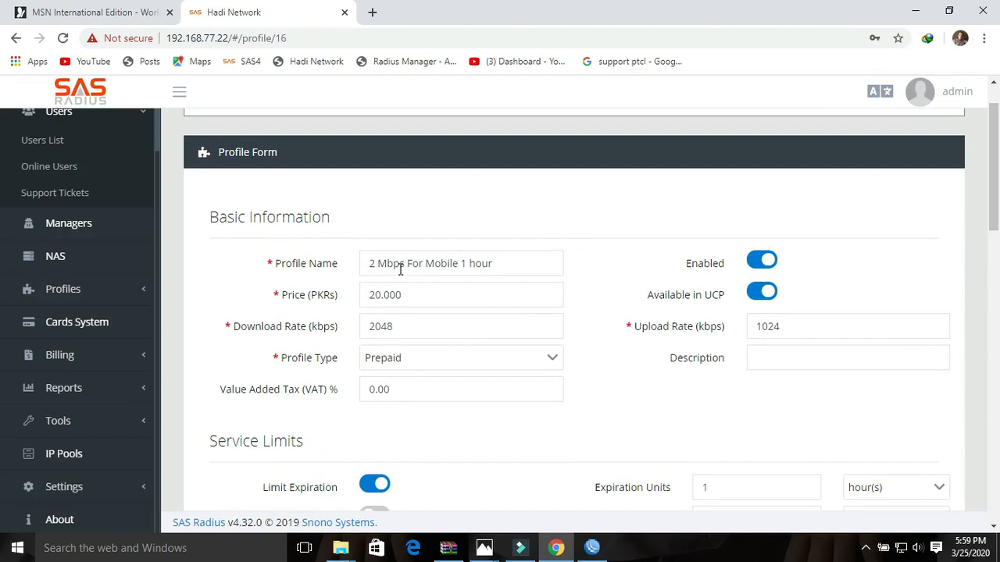
left_click_drag(521, 263, 370, 264)
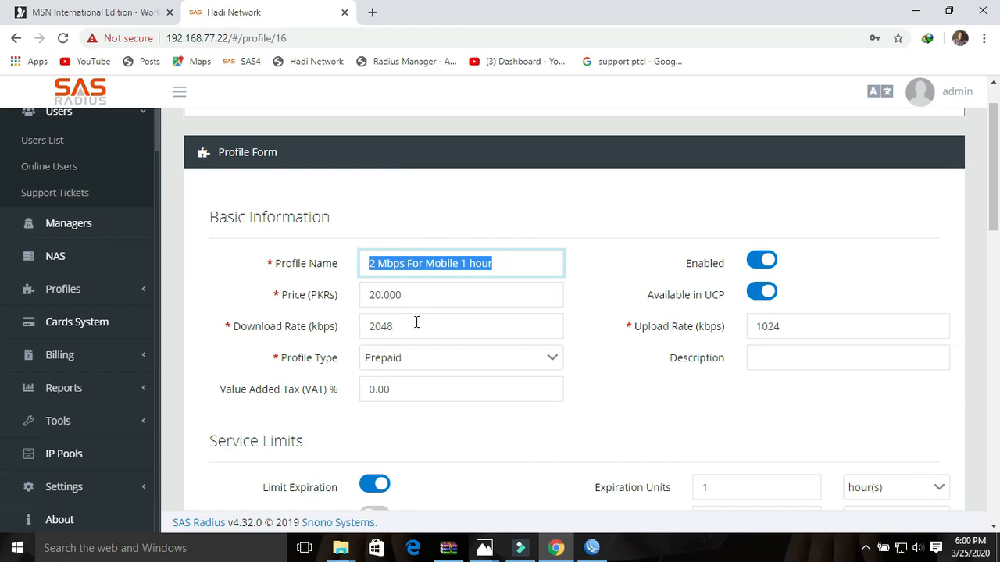
- Review its 2048 kbps download, 1024 kbps upload and 1-hour expiration
left_click(416, 326)
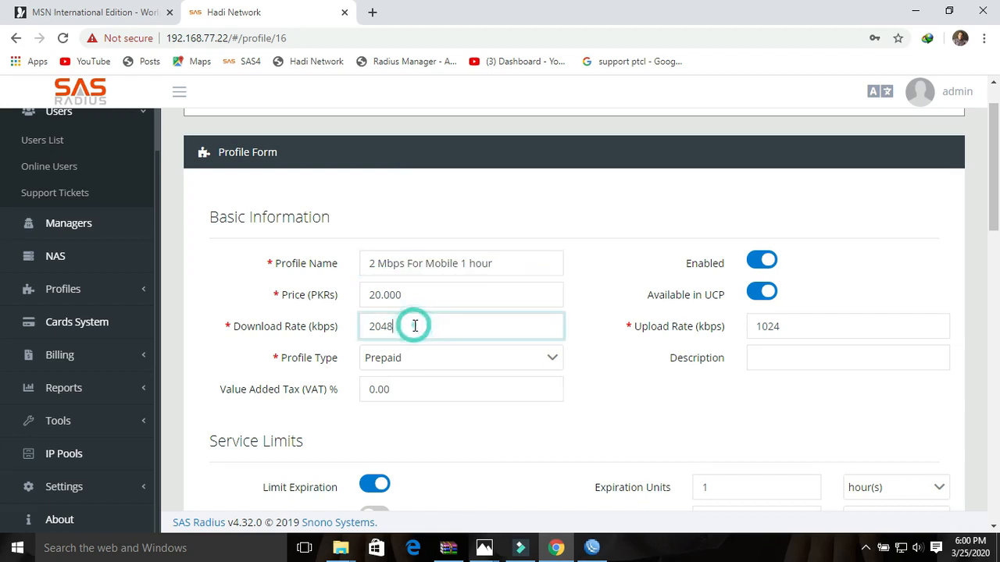
double_click(414, 326)
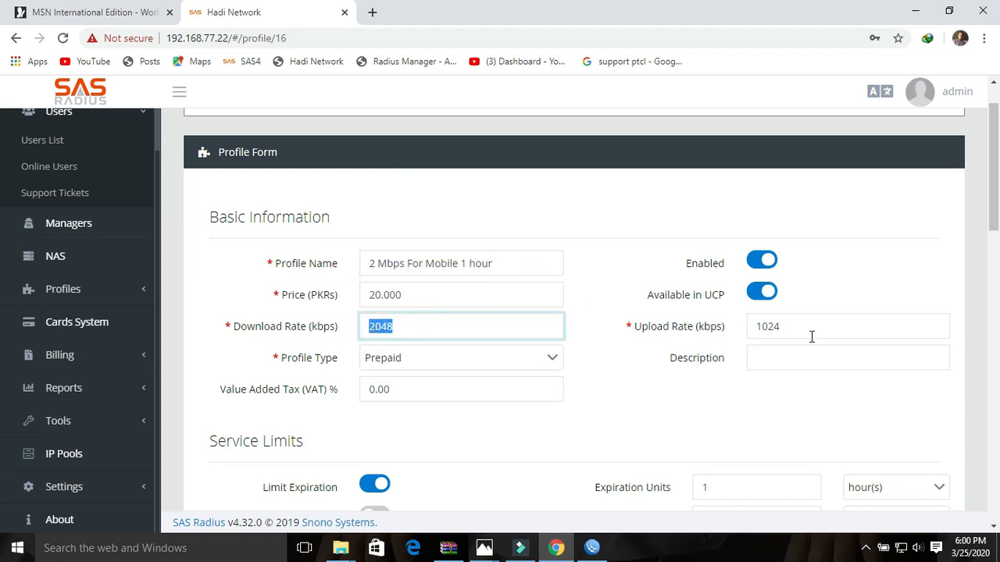
left_click_drag(801, 330, 740, 335)
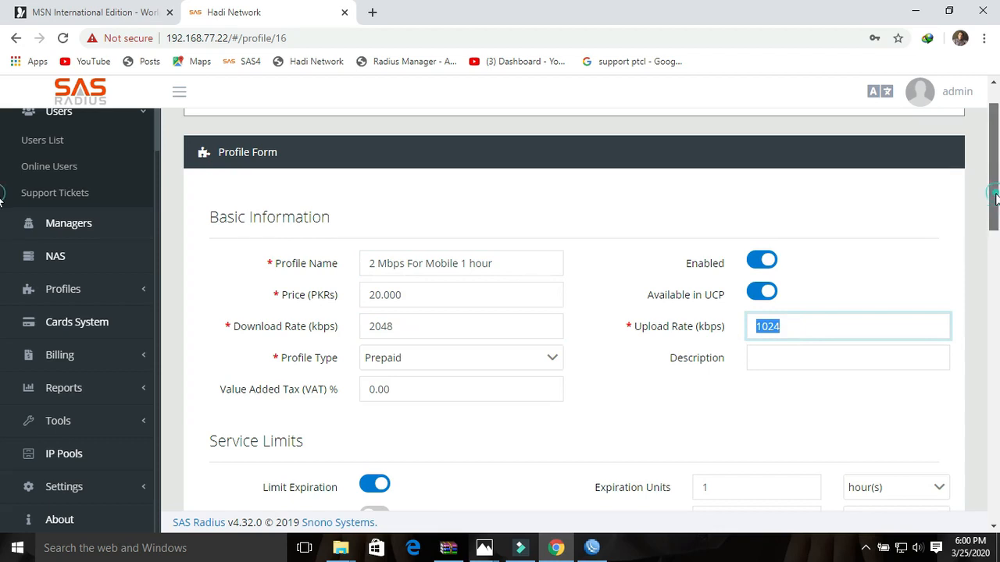
scroll(988, 227, "down", 2)
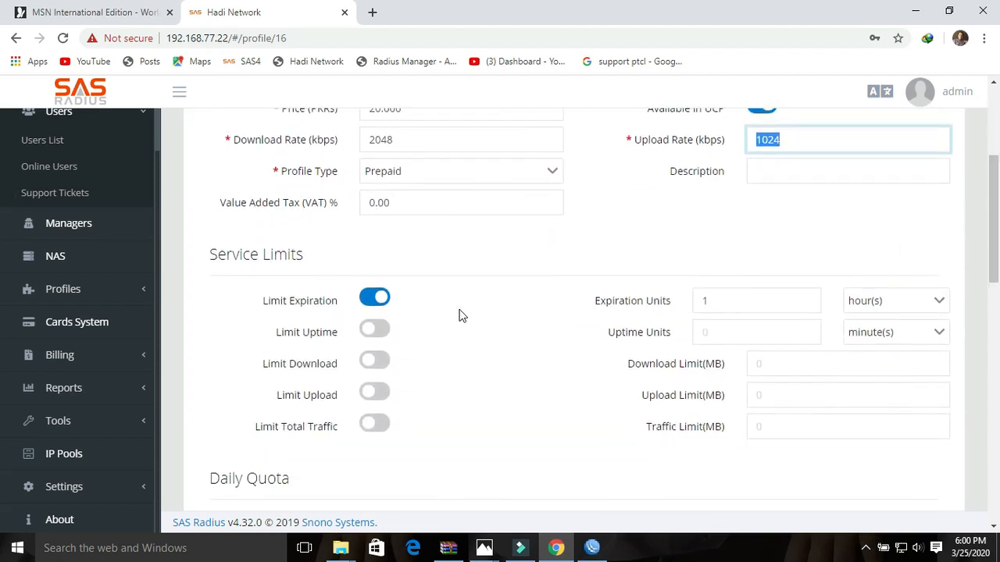
left_click_drag(724, 297, 826, 301)
mouse_move(997, 268)
left_mouse_down()
mouse_move(996, 500)
mouse_move(998, 266)
left_mouse_up()
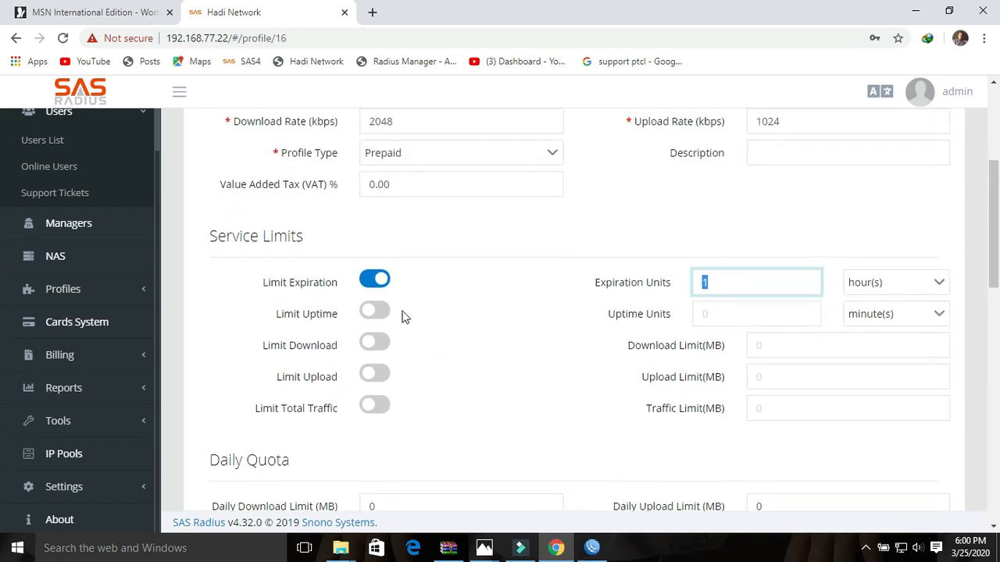
- Switch off the expiration, uptime, download and upload limits on the 2 Mbps For Mobile 1 hour profile
left_click(375, 311)
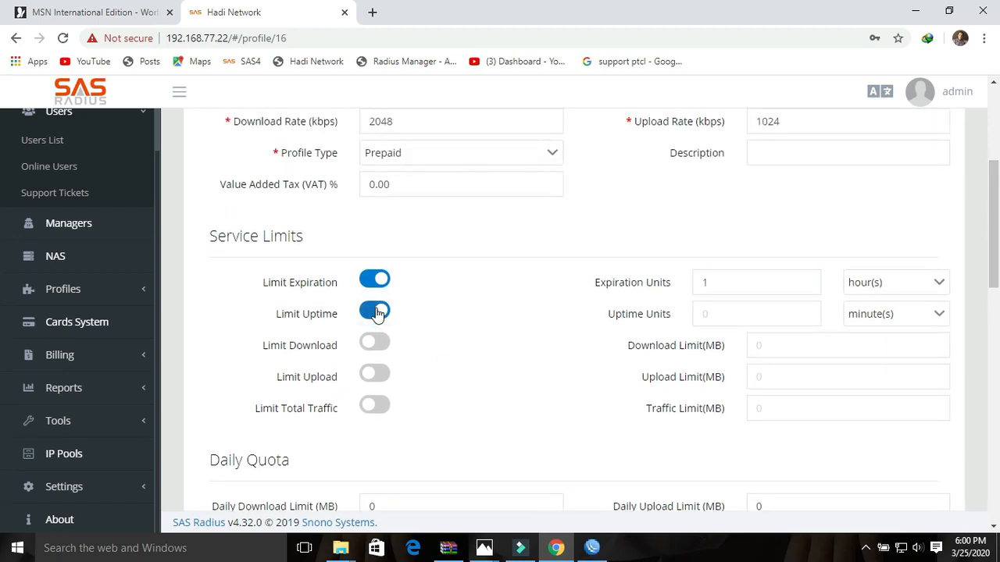
left_click(375, 312)
left_click(373, 352)
left_click(371, 382)
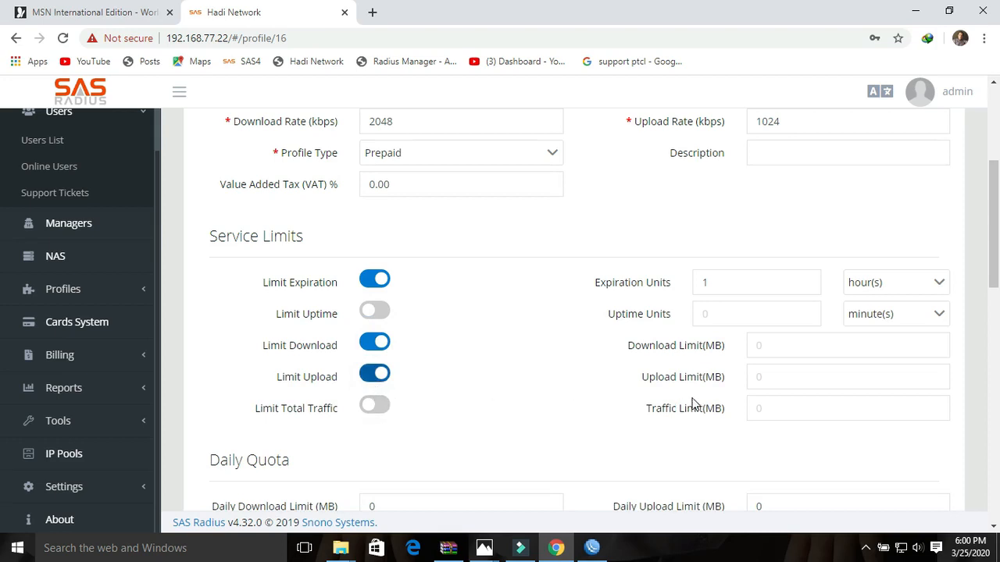
left_click(374, 376)
left_click(374, 341)
left_click(374, 279)
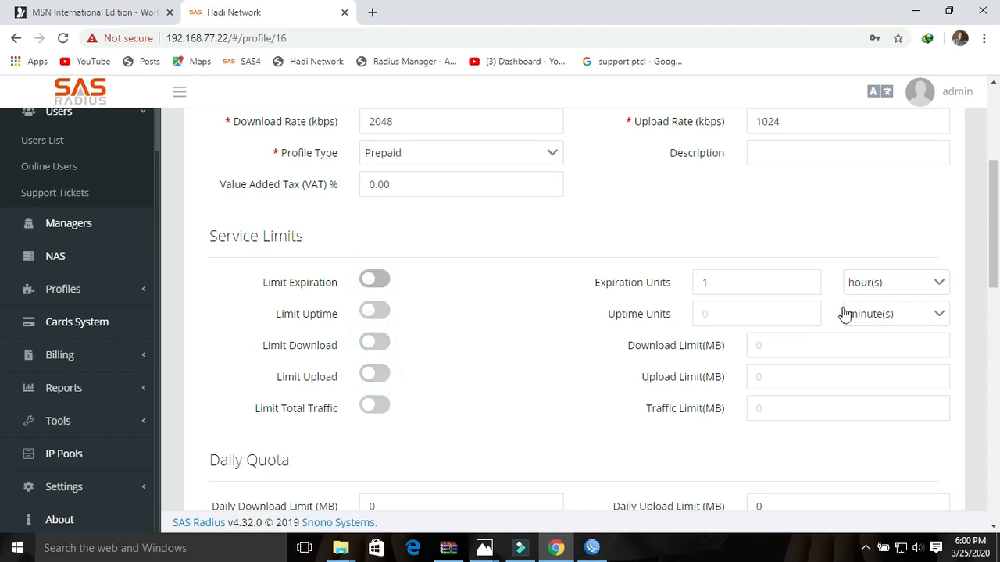
left_click_drag(995, 249, 995, 196)
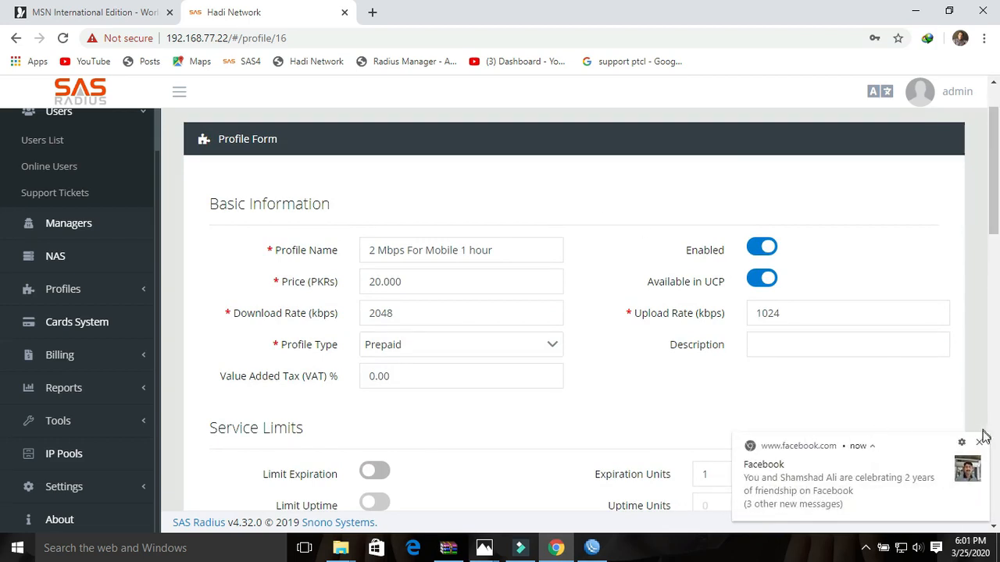
left_click(979, 441)
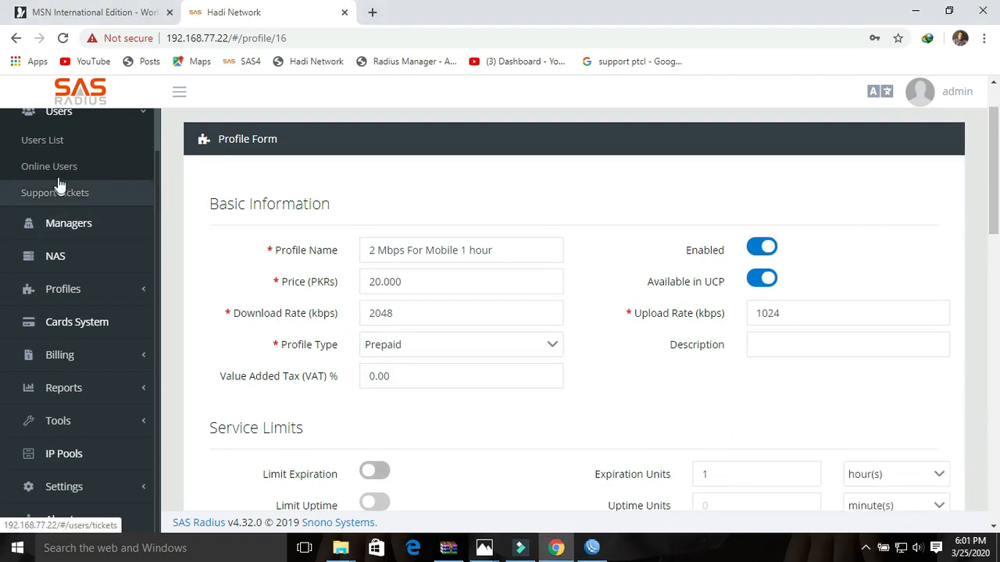
- Create a new user with username 1234 and enter and confirm its password
left_click(46, 140)
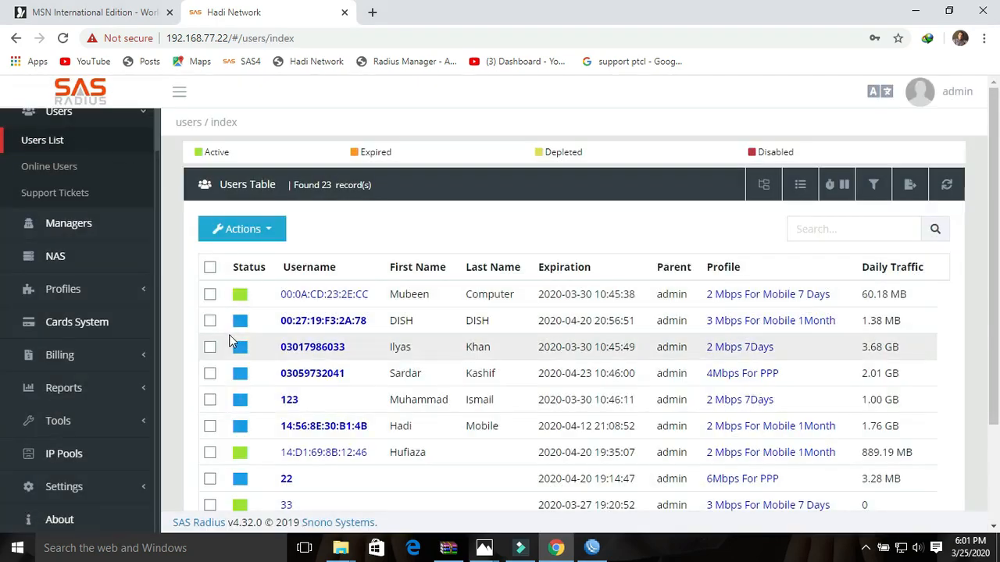
left_click(270, 228)
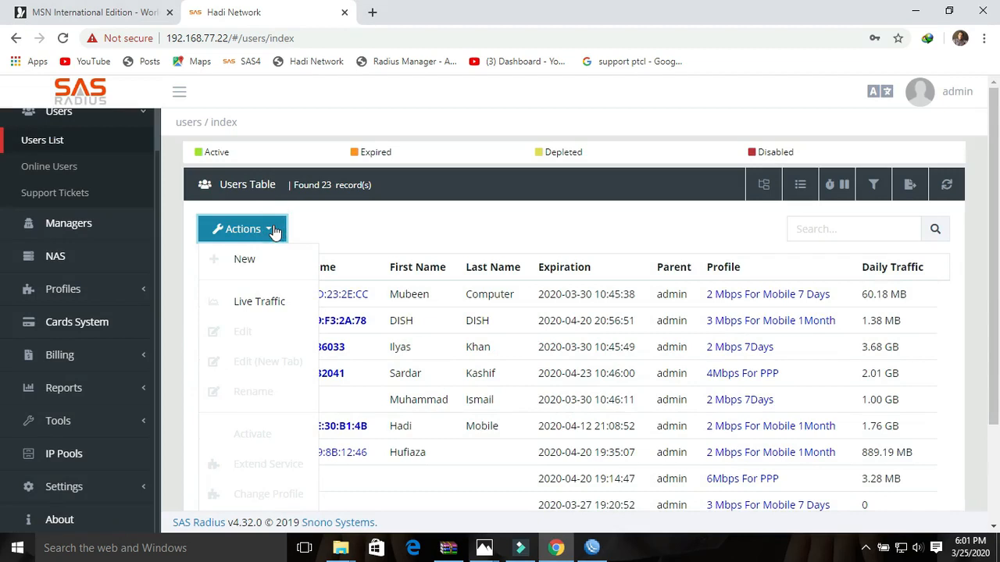
left_click(248, 259)
left_click(373, 277)
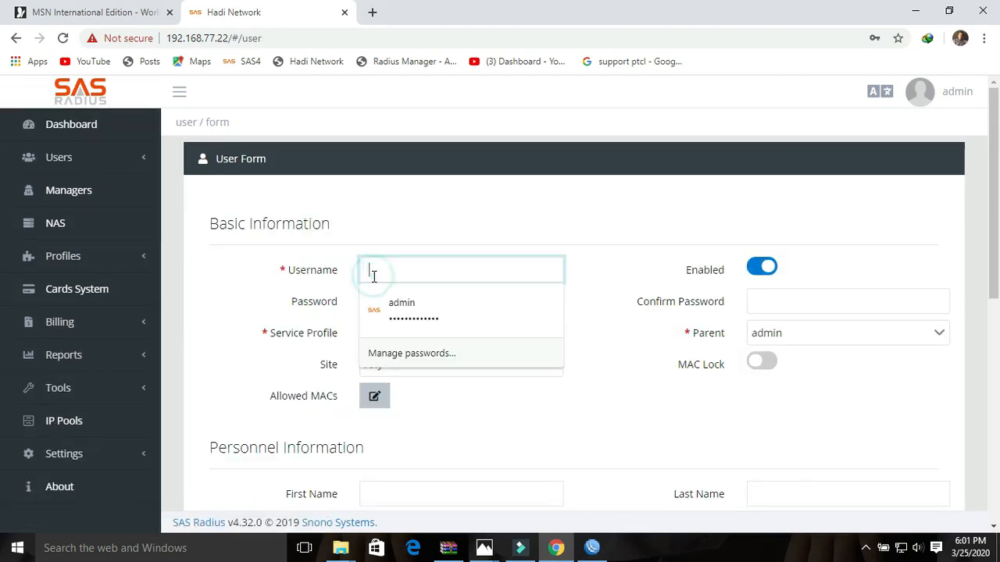
type("1234")
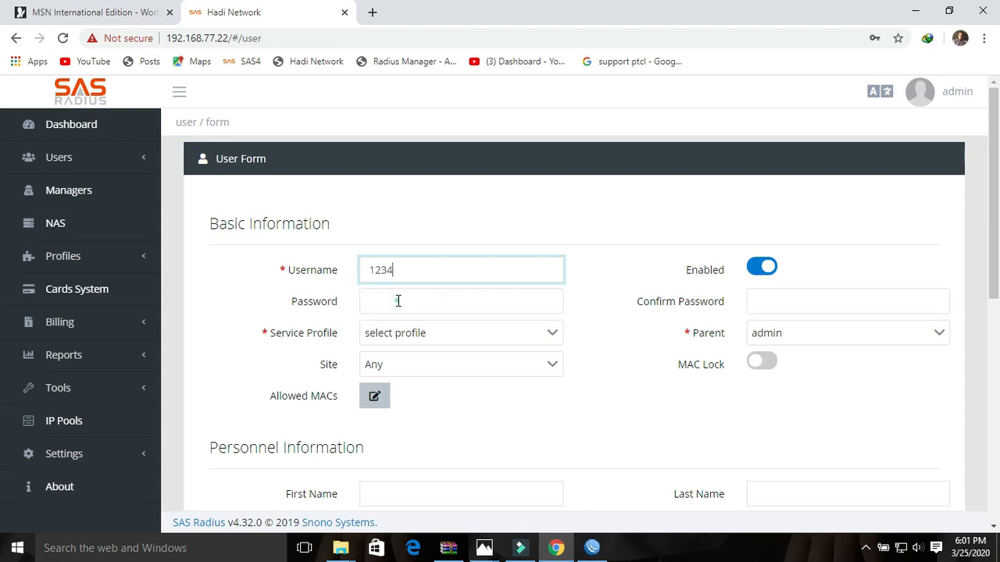
left_click(398, 301)
type("12")
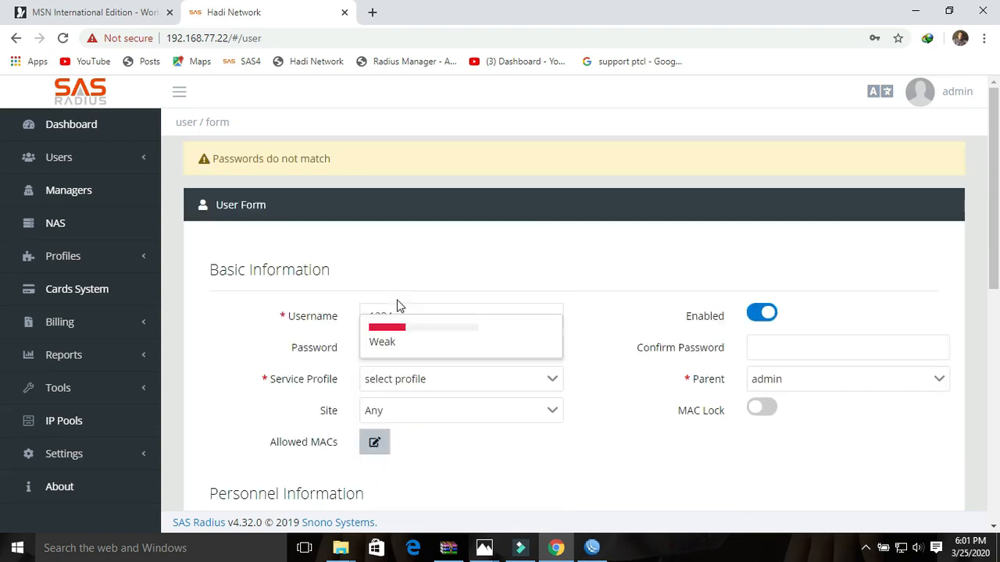
left_click(774, 349)
type("1")
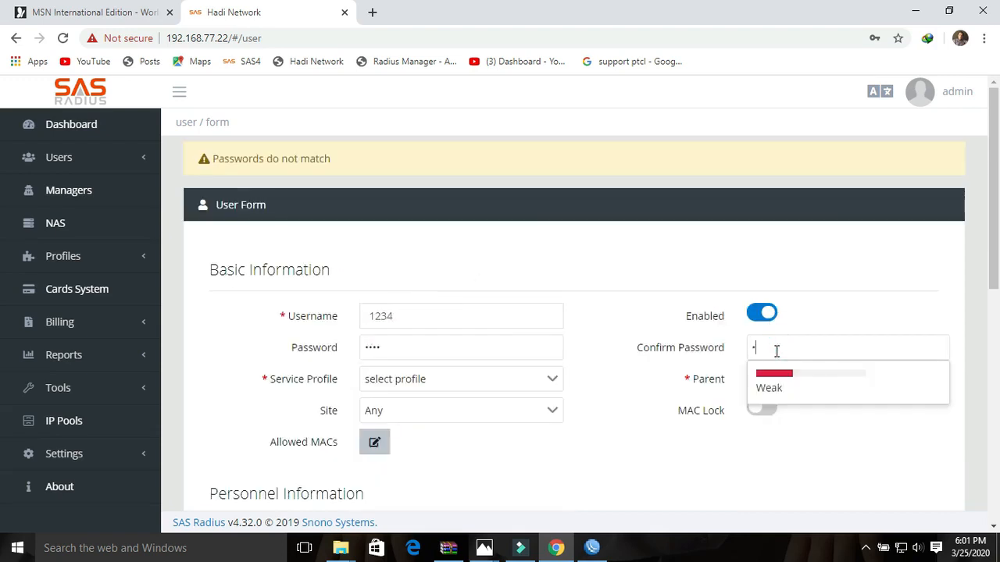
type("234")
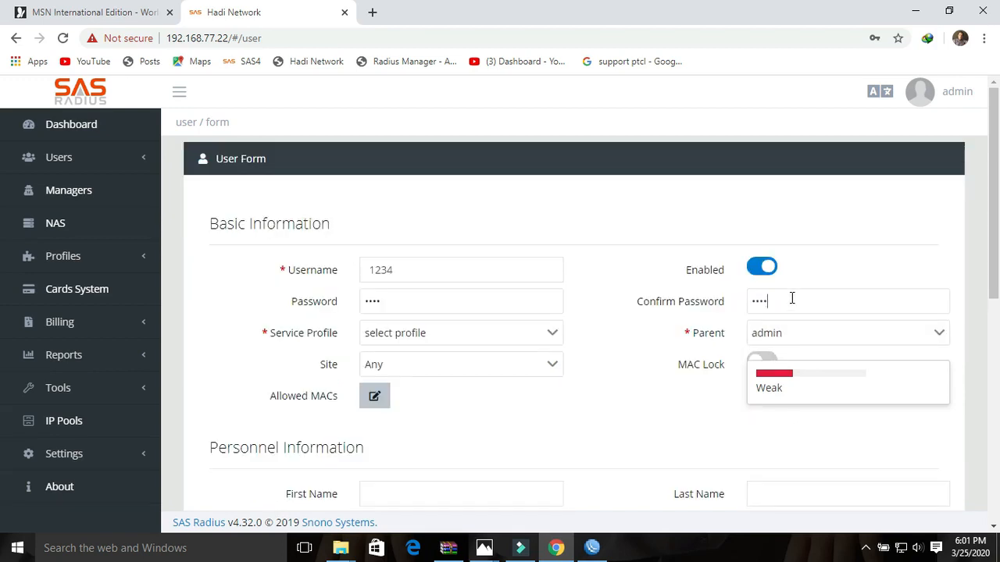
left_click(904, 254)
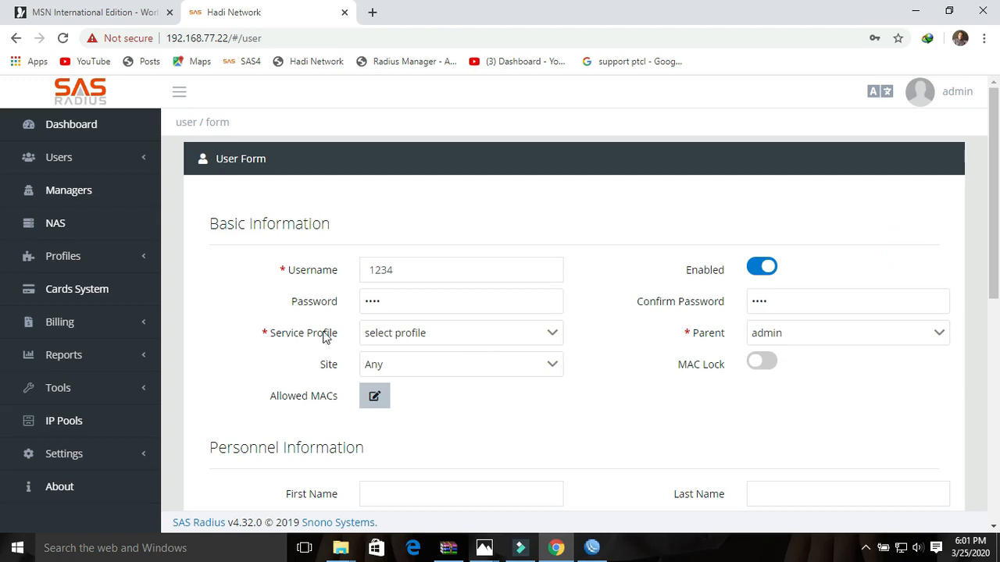
- Assign the 10 Mbps for 30 service profile and keep the site as Any
left_click(426, 336)
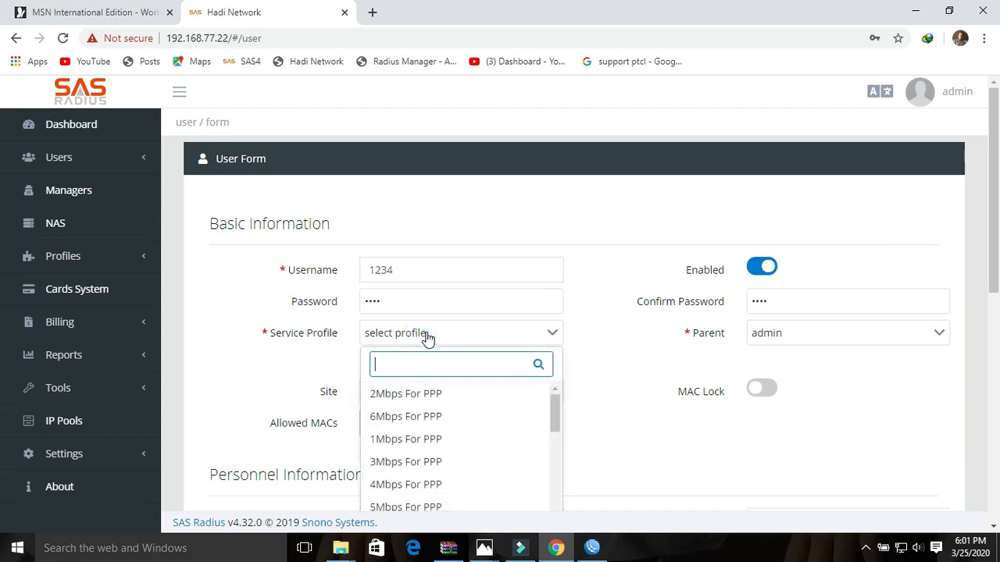
type("10")
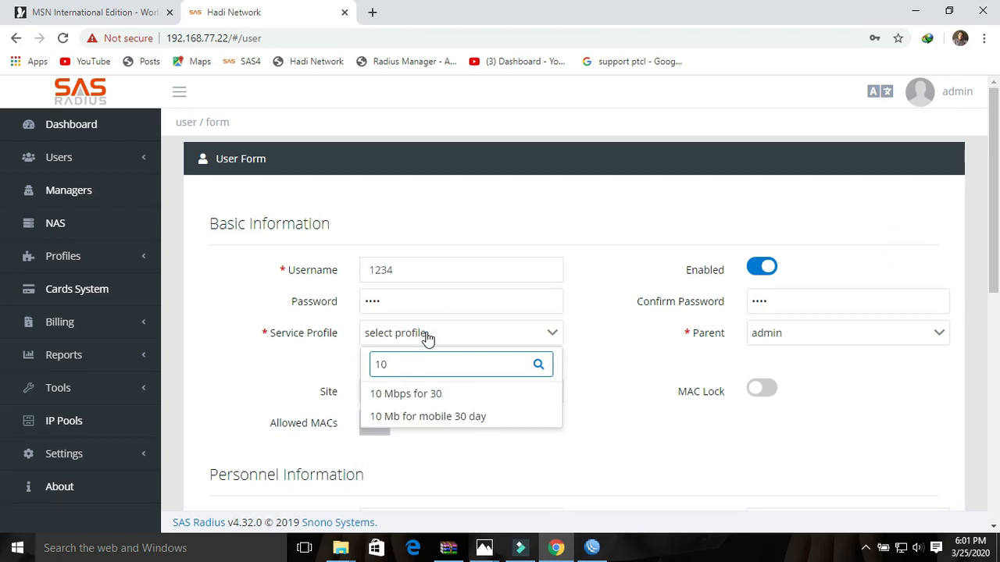
left_click(420, 396)
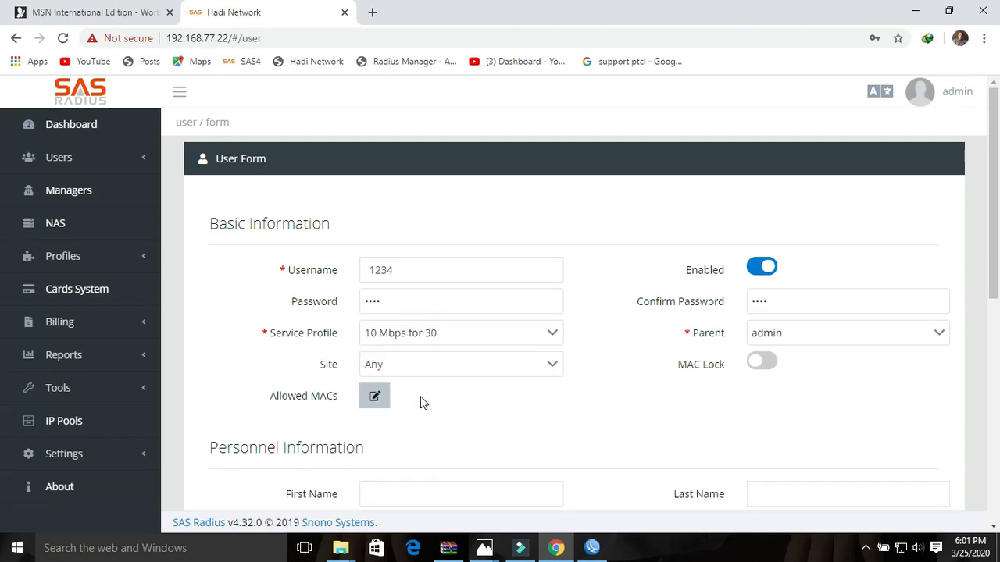
left_click_drag(994, 246, 996, 283)
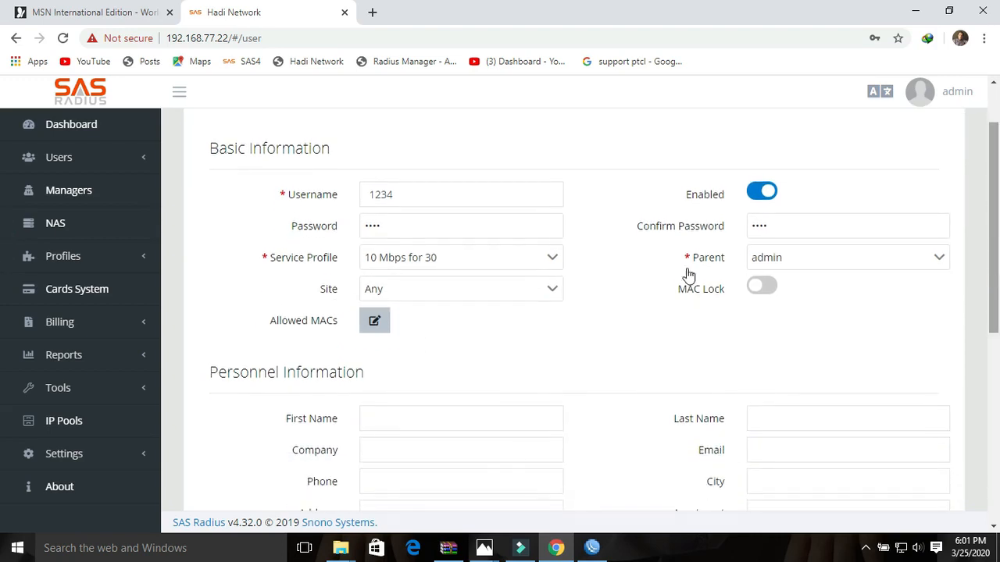
left_click(376, 293)
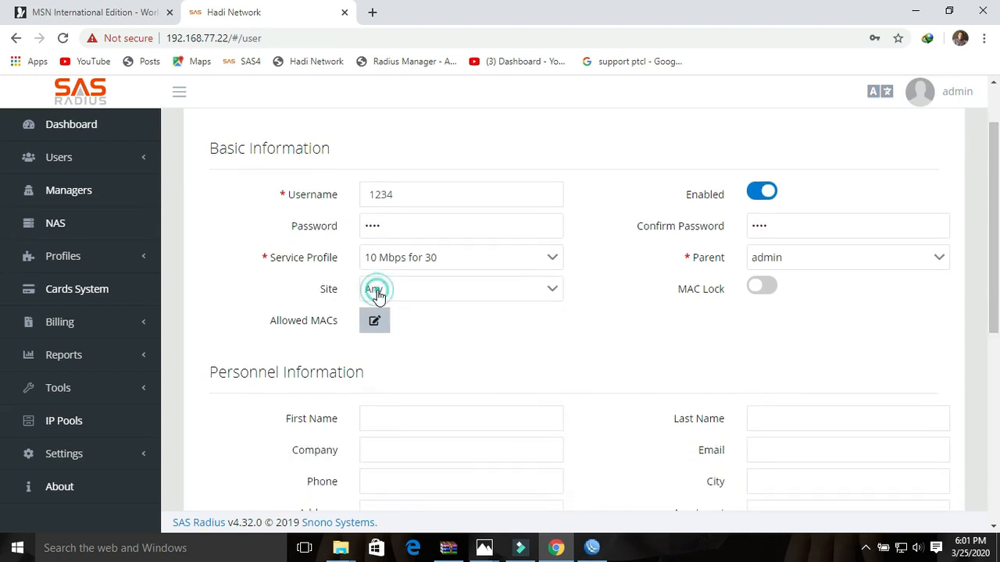
left_click(611, 329)
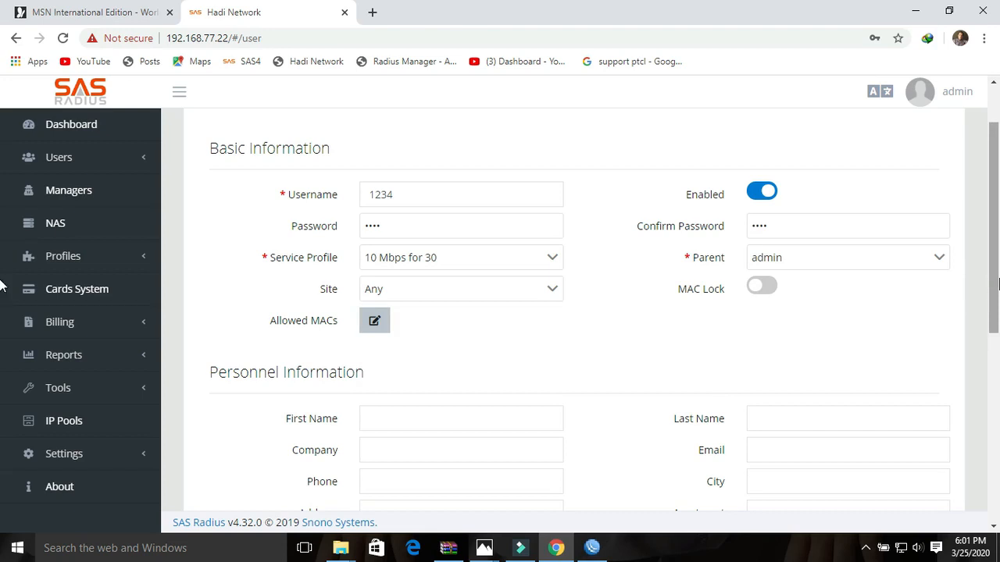
scroll(570, 388, "down", 1)
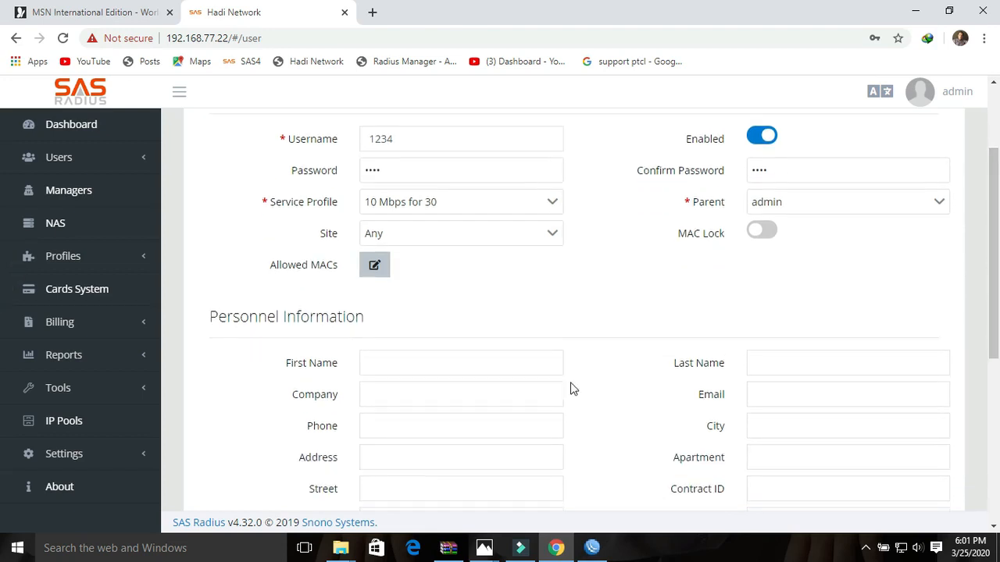
- Enter first name Testing and last name testing for the new user
left_click(449, 364)
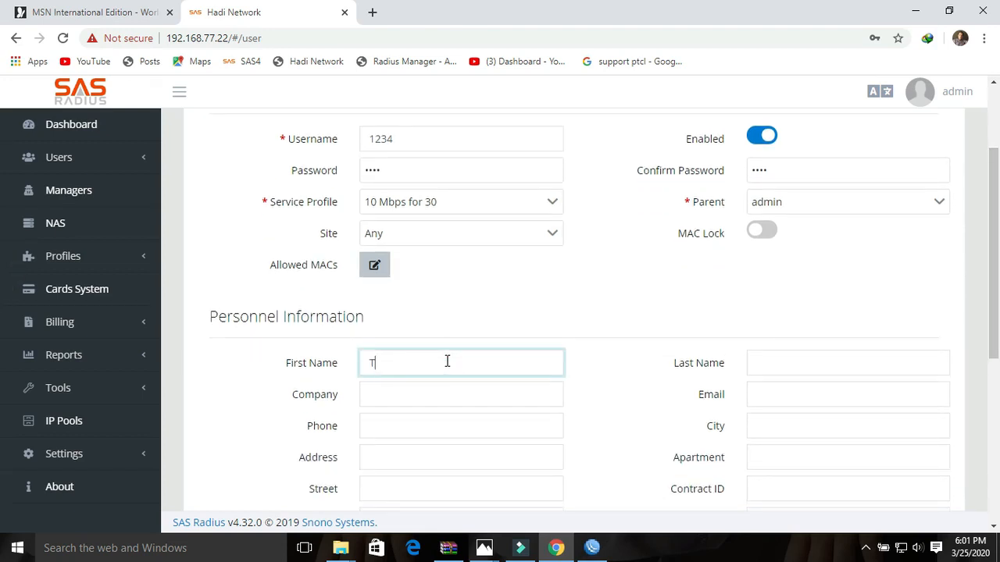
type("Testing")
key("Tab")
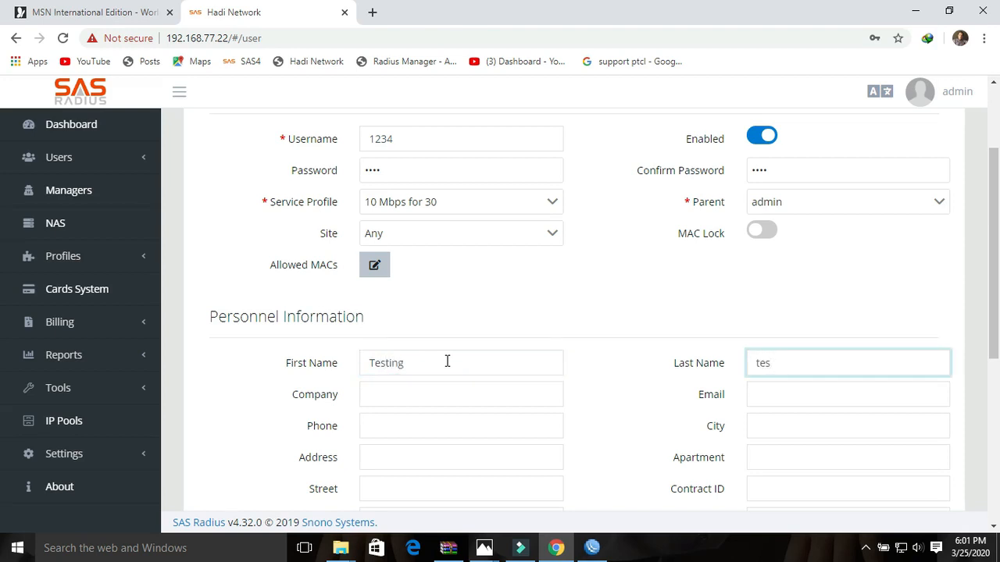
left_click(377, 424)
scroll(5, 257, "down", 2)
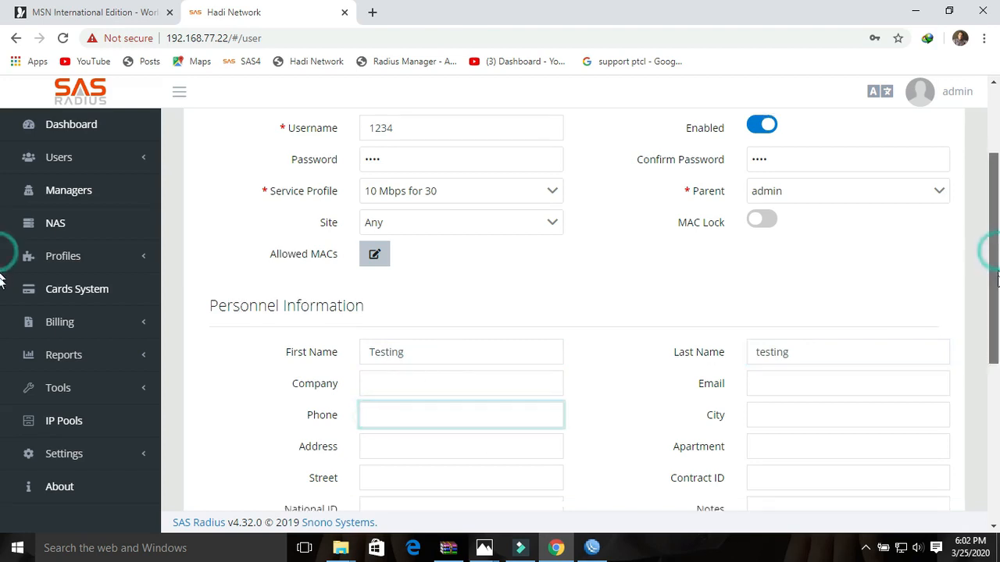
left_click(758, 360)
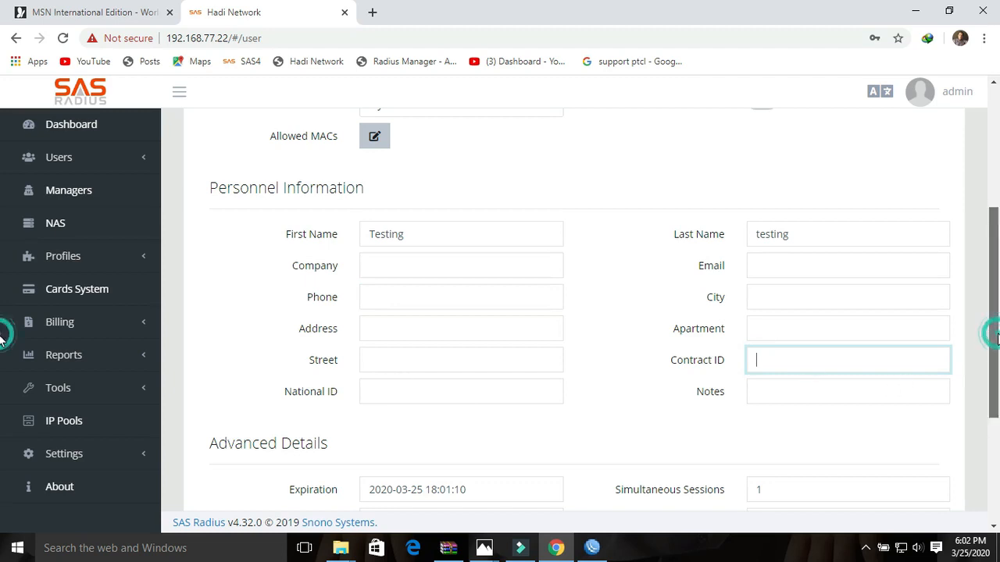
- Check the default expiration date and simultaneous sessions, and verify the username 1234
scroll(2, 351, "down", 1)
scroll(1, 391, "down", 1)
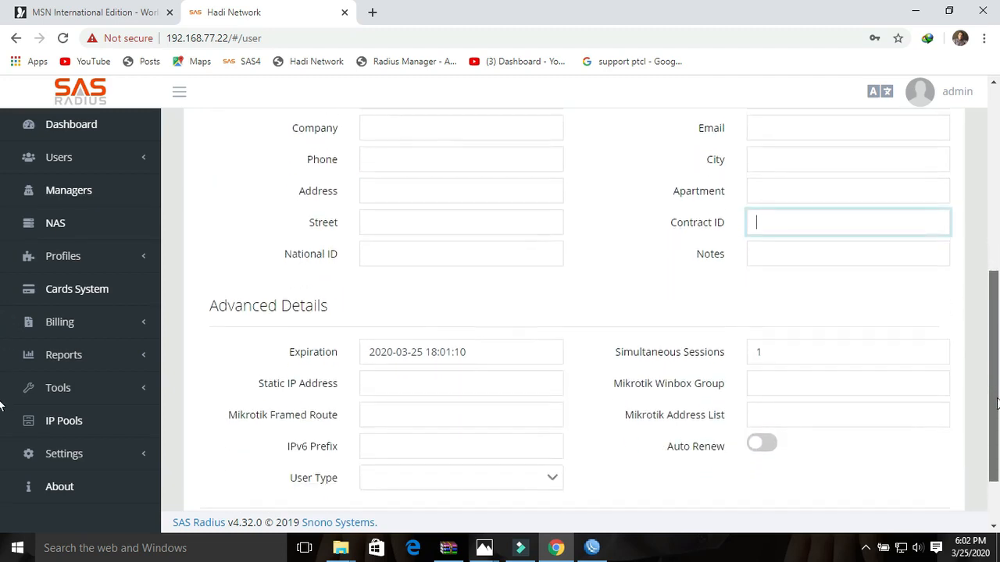
left_click_drag(996, 406, 997, 402)
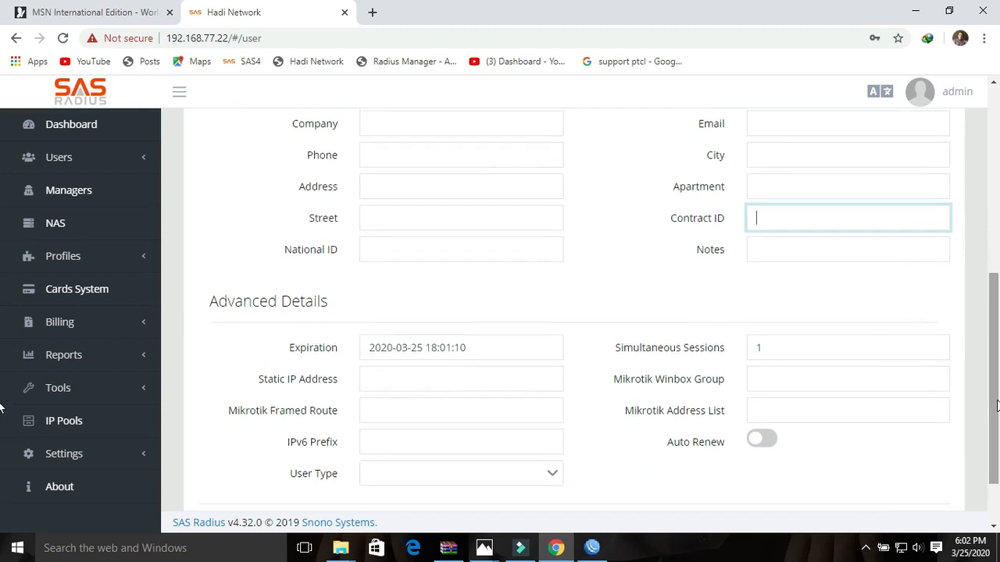
left_click_drag(485, 349, 363, 353)
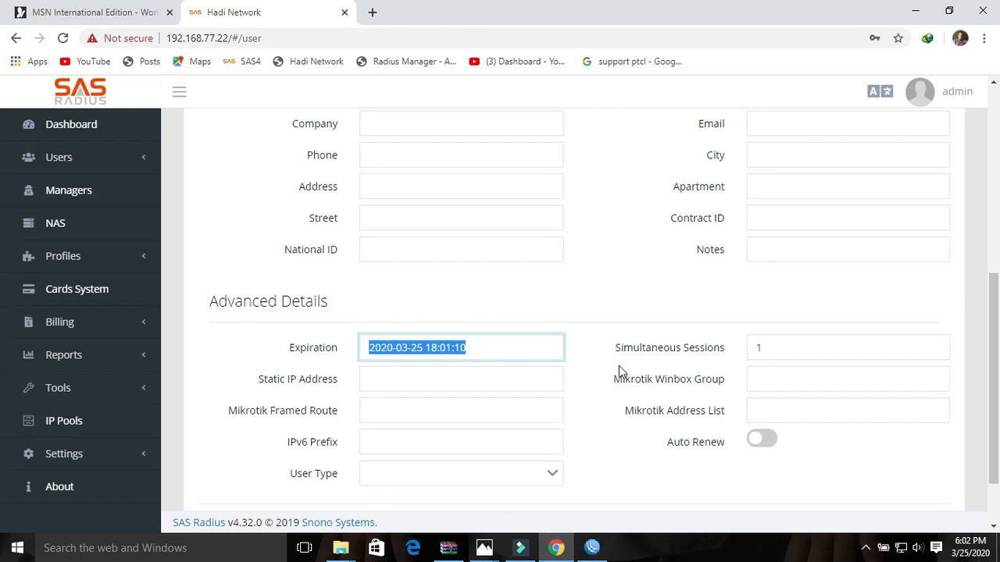
left_click_drag(806, 351, 753, 351)
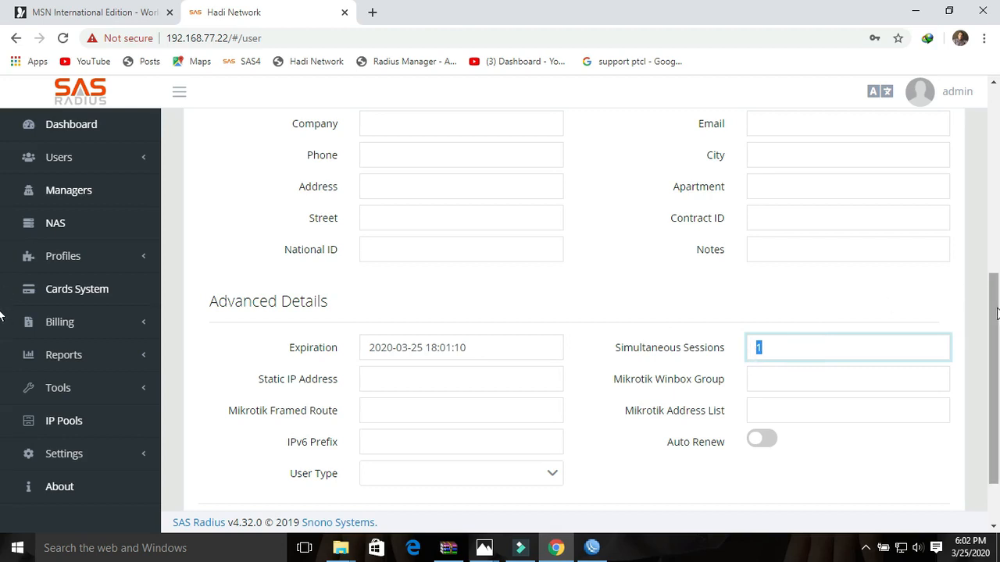
left_click_drag(997, 312, 997, 341)
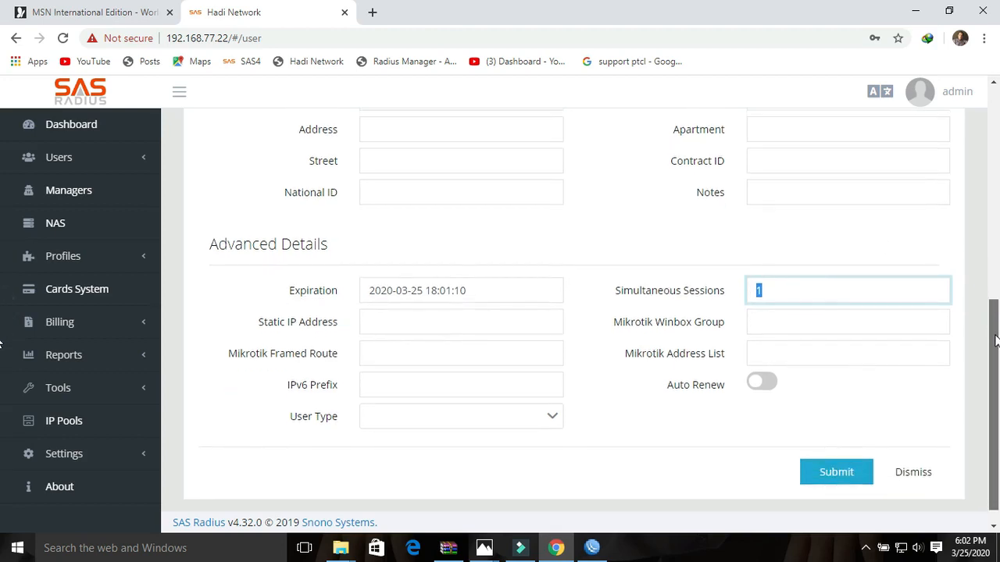
left_click_drag(995, 338, 995, 171)
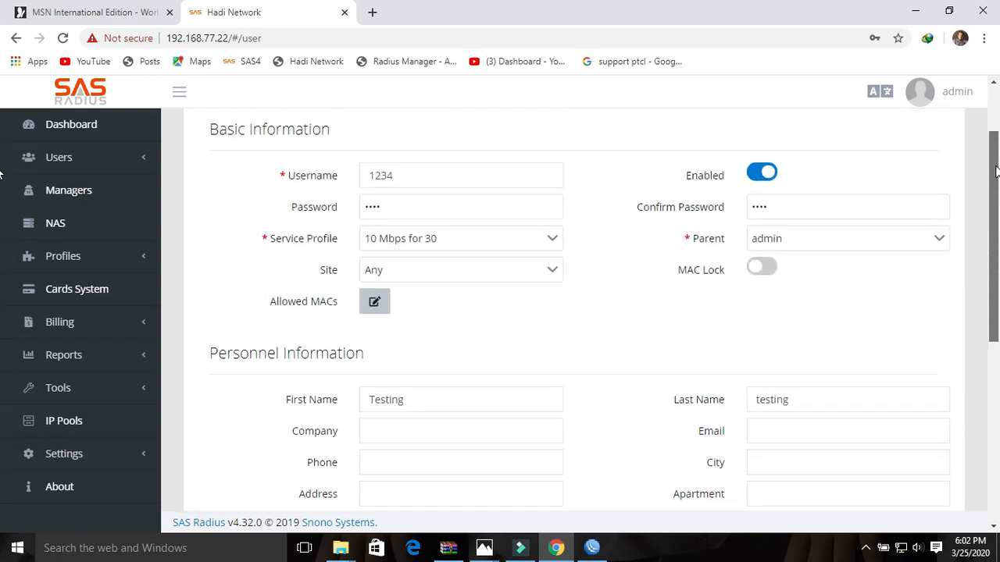
left_click_drag(406, 173, 364, 173)
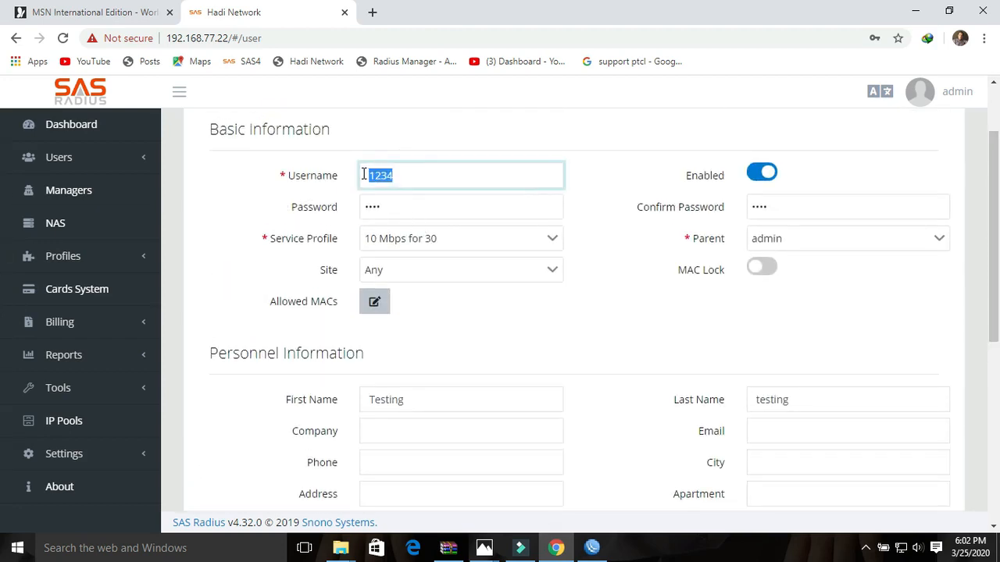
left_click_drag(995, 284, 994, 462)
- Save the new user 1234, declining the browser's offer to store the password
left_click(835, 451)
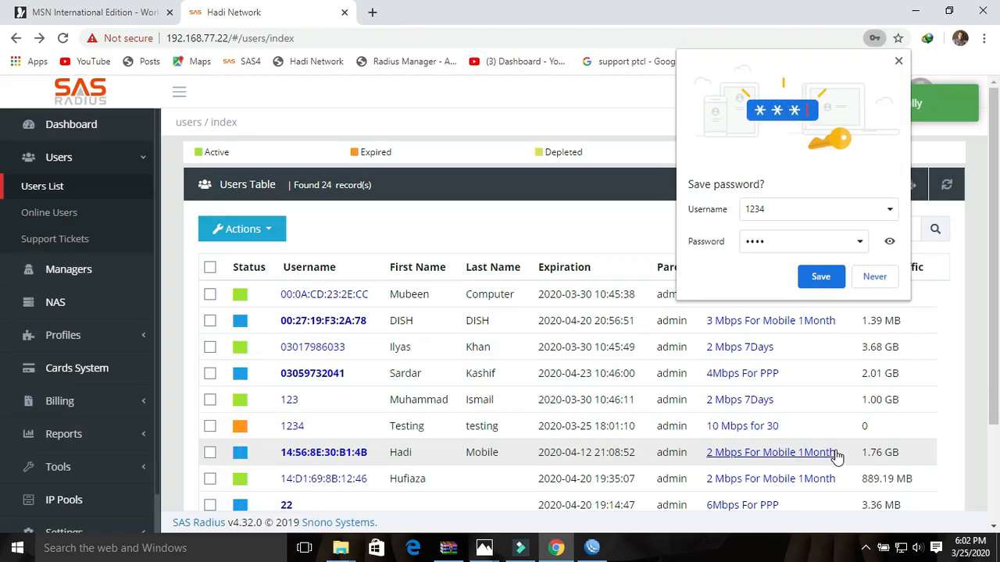
left_click(876, 279)
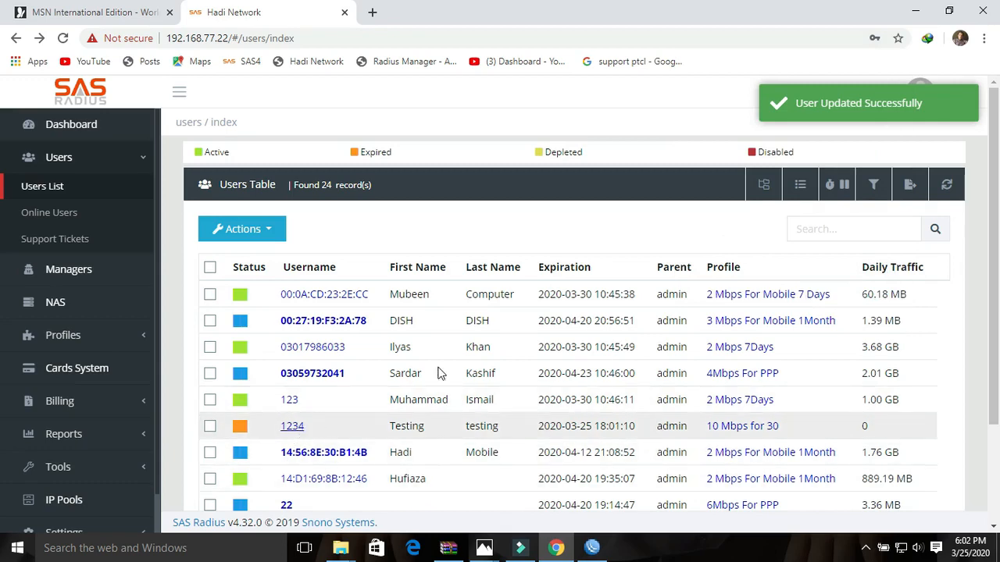
scroll(992, 352, "down", 2)
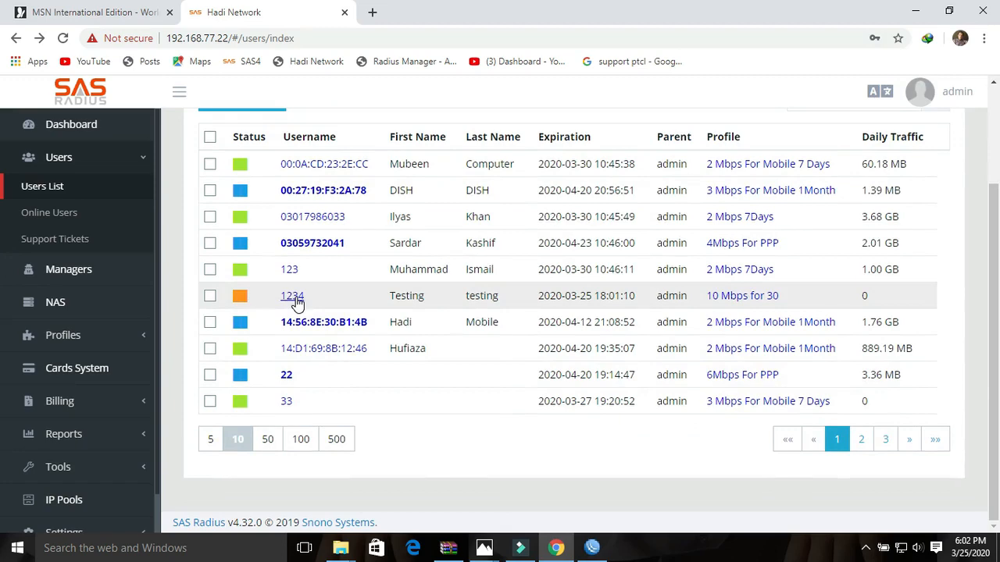
- Open user 1234's details, note its Inactive status and expiration date, and return to Users List
left_click(295, 299)
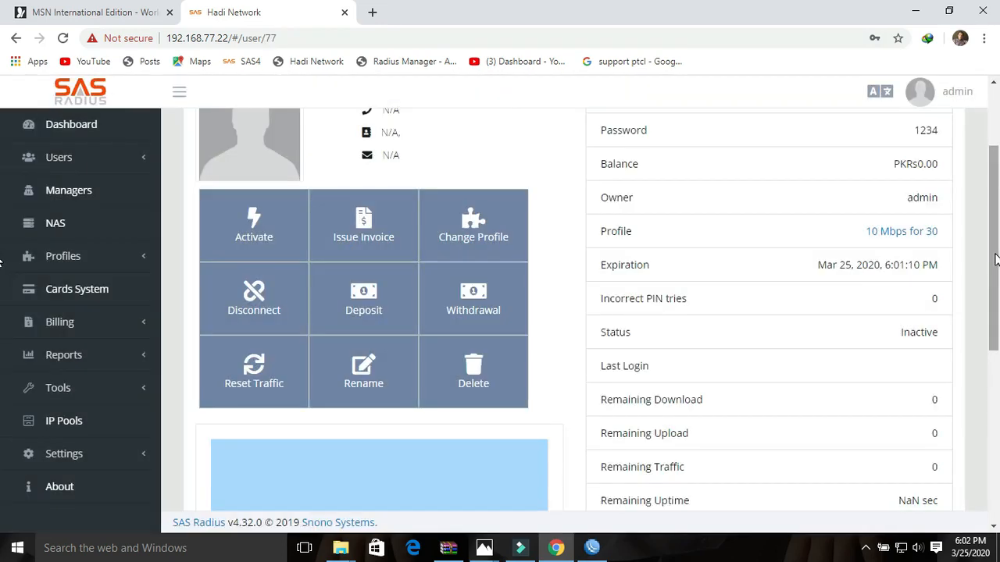
left_click_drag(998, 255, 998, 230)
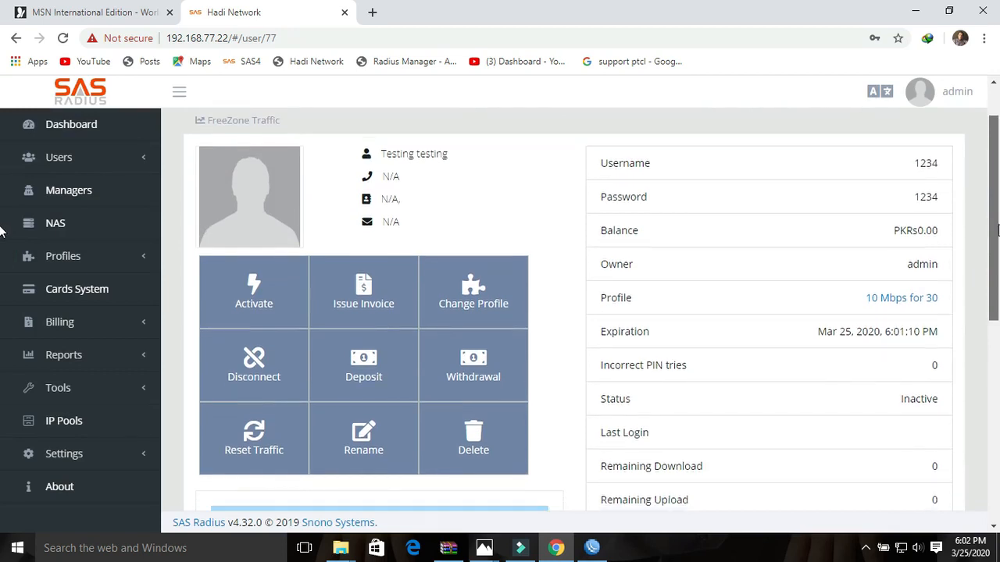
left_click(935, 401)
left_click_drag(901, 400, 933, 402)
left_click(941, 402)
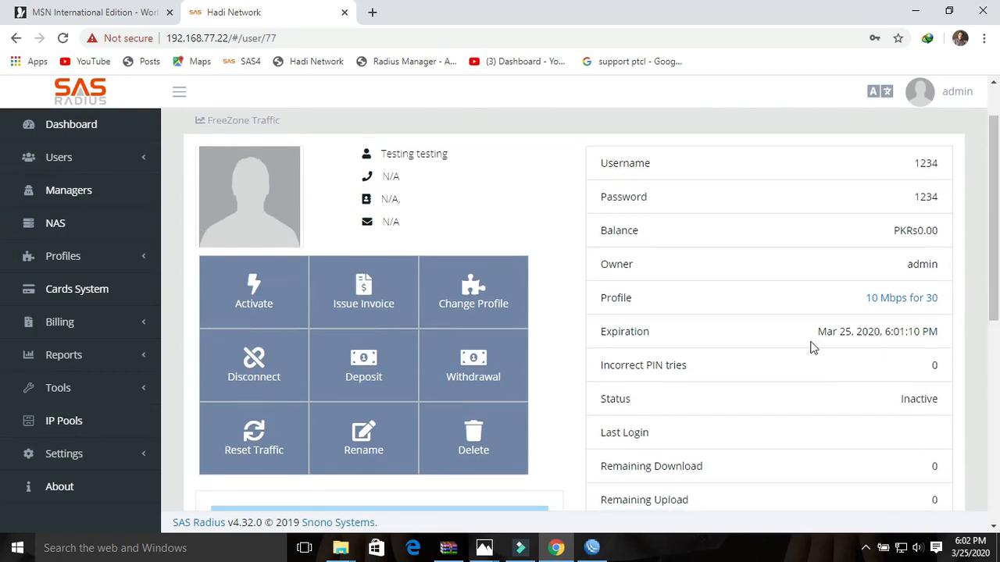
left_click_drag(816, 336, 937, 331)
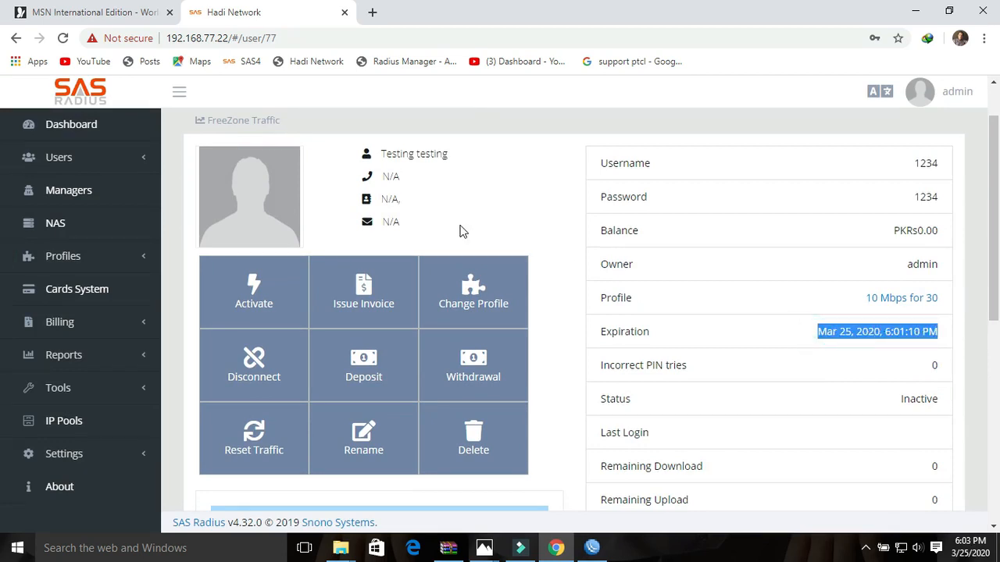
left_click(16, 37)
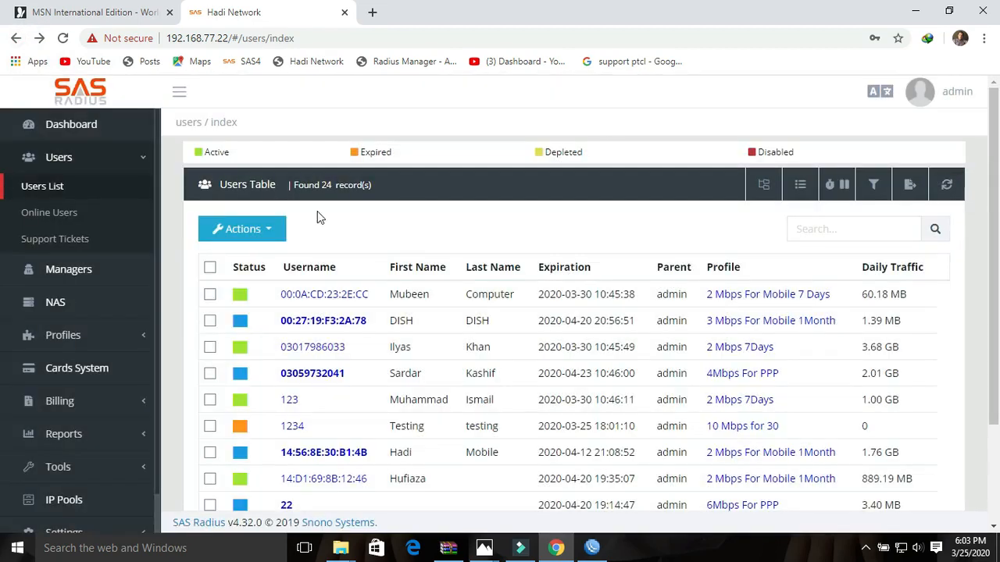
left_click_drag(233, 154, 205, 157)
left_click(243, 160)
left_click_drag(395, 154, 362, 154)
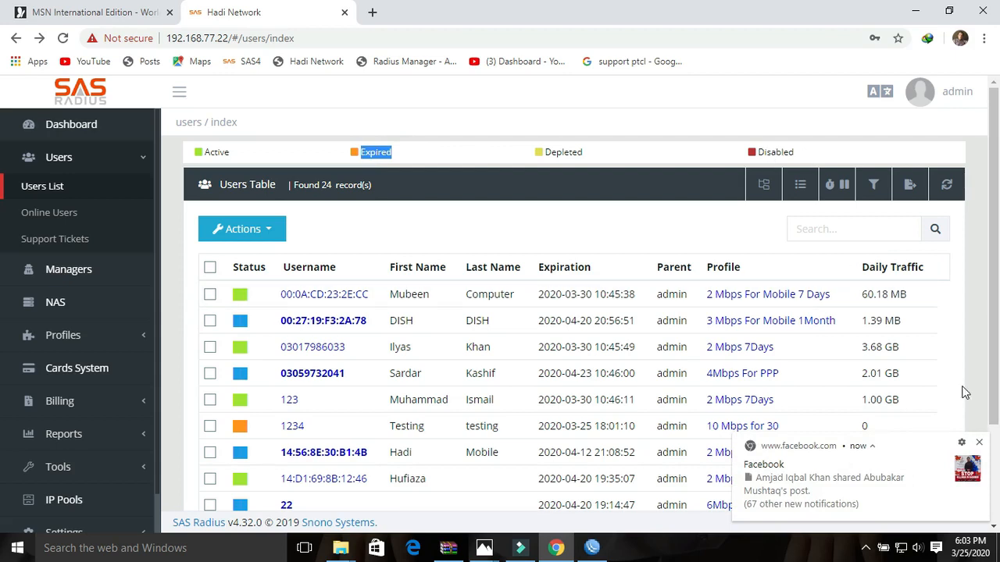
left_click(979, 443)
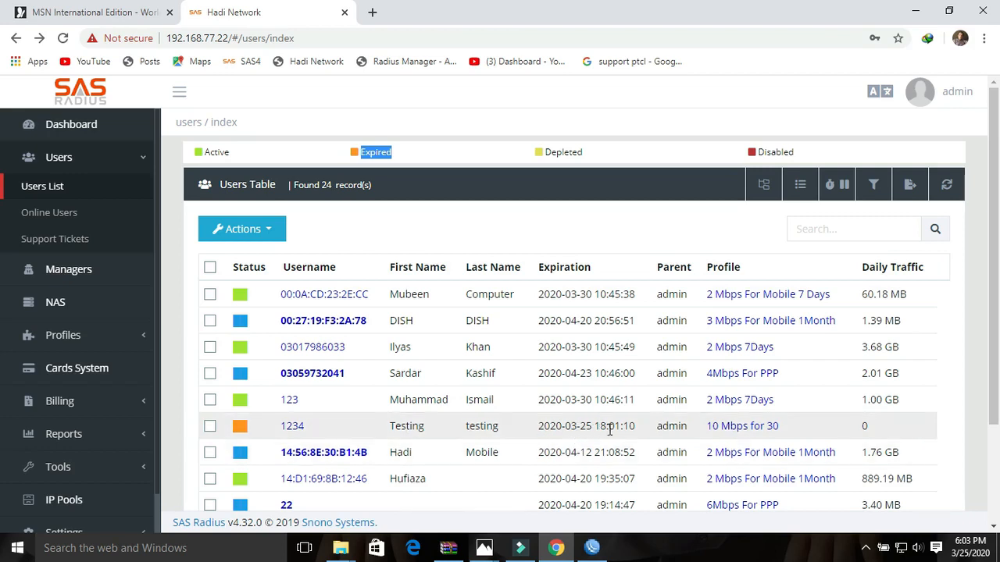
left_click_drag(636, 425, 542, 428)
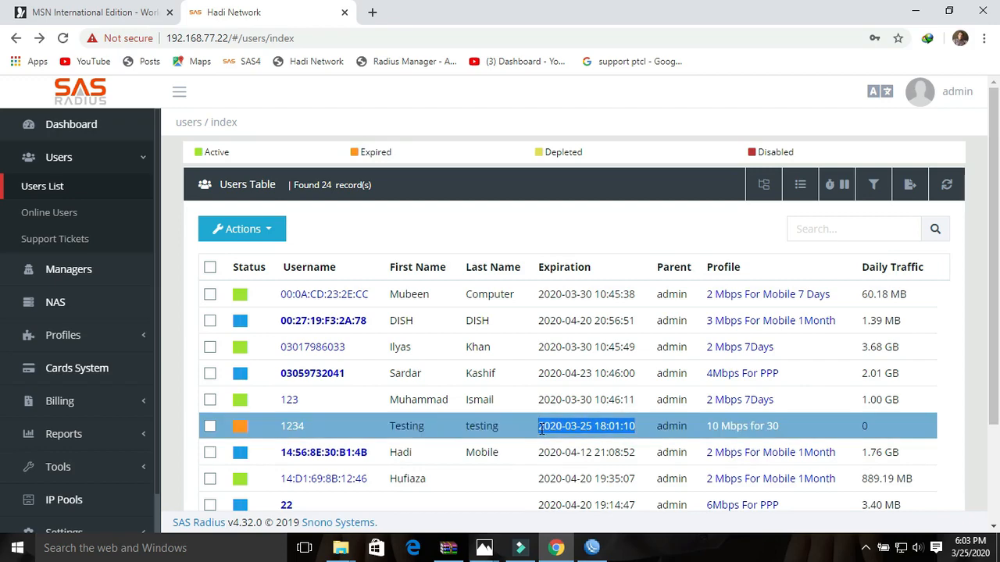
- Open user 1234's account page and highlight its Inactive status
left_click(291, 427)
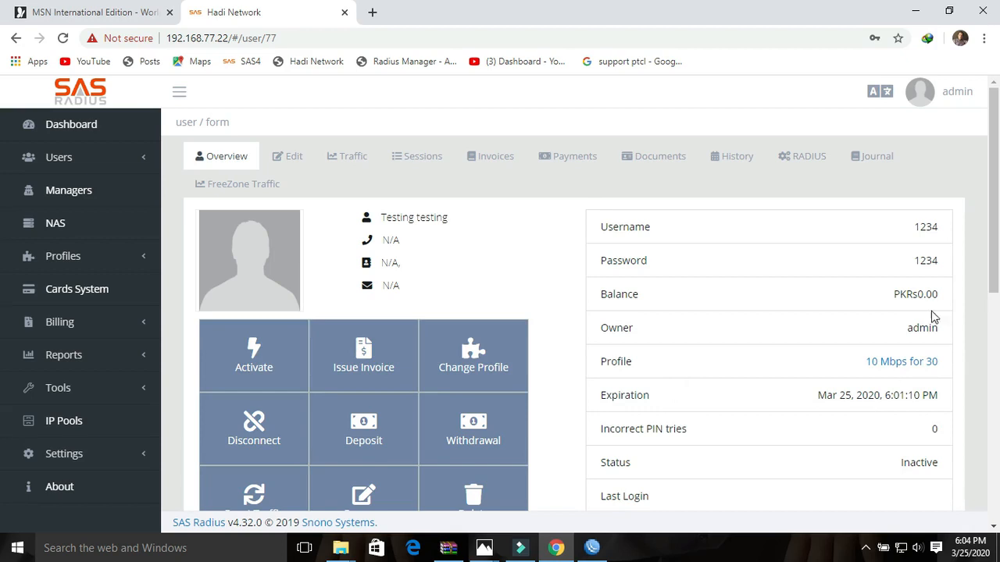
left_click_drag(992, 283, 973, 346)
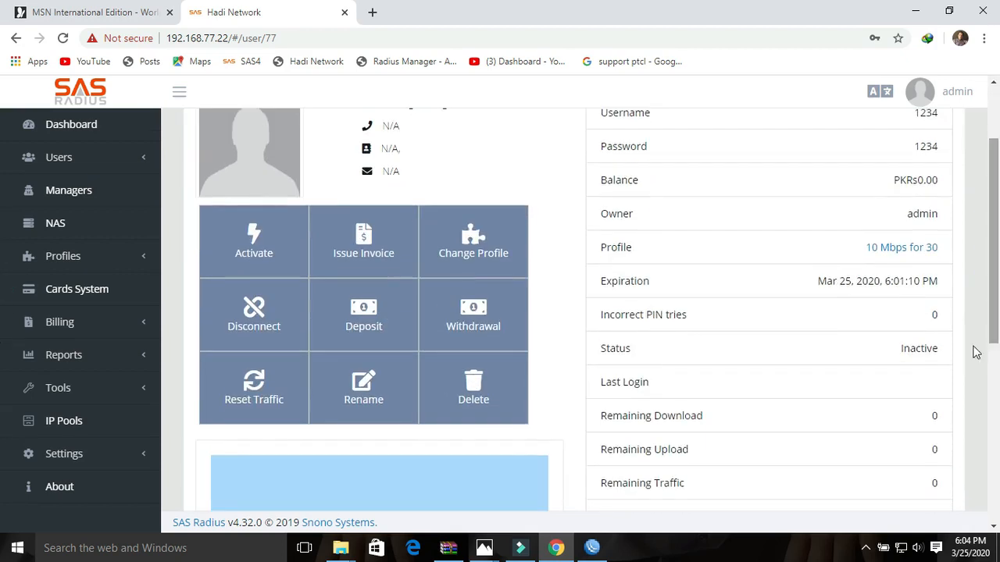
double_click(937, 348)
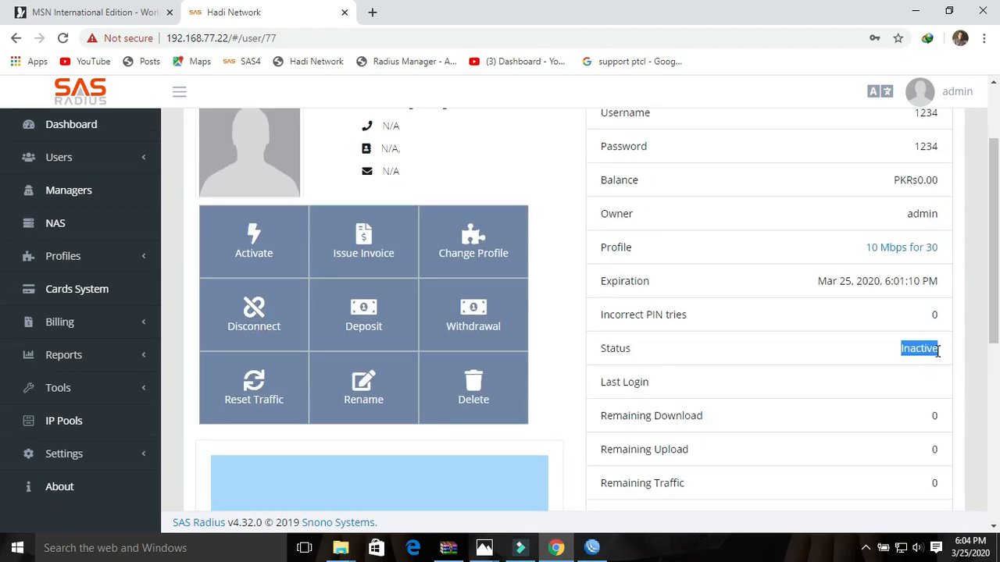
- Activate user 1234 for another month with the required 5,000.00 amount, expiring Apr 25, 2020
left_click(267, 254)
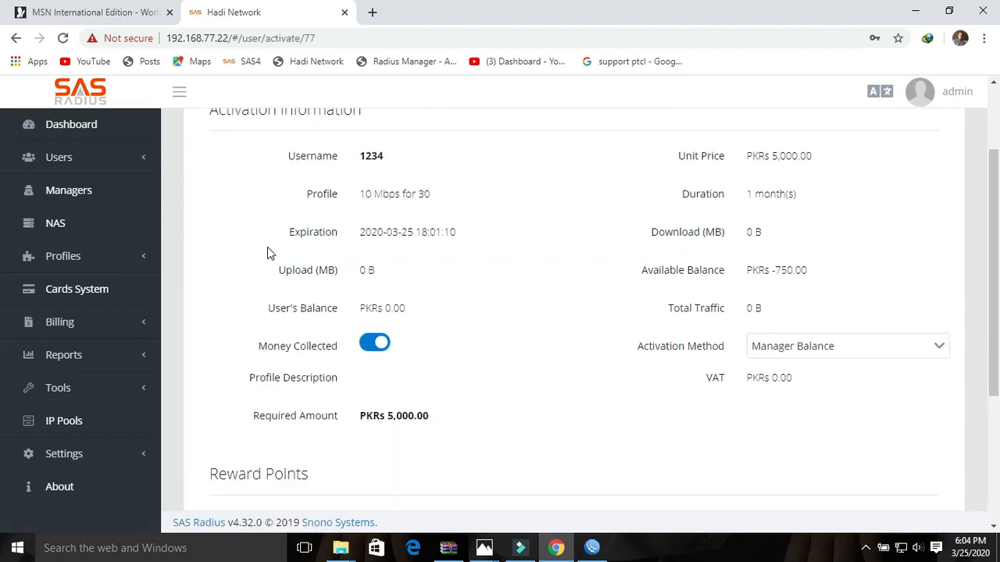
left_click_drag(993, 281, 993, 231)
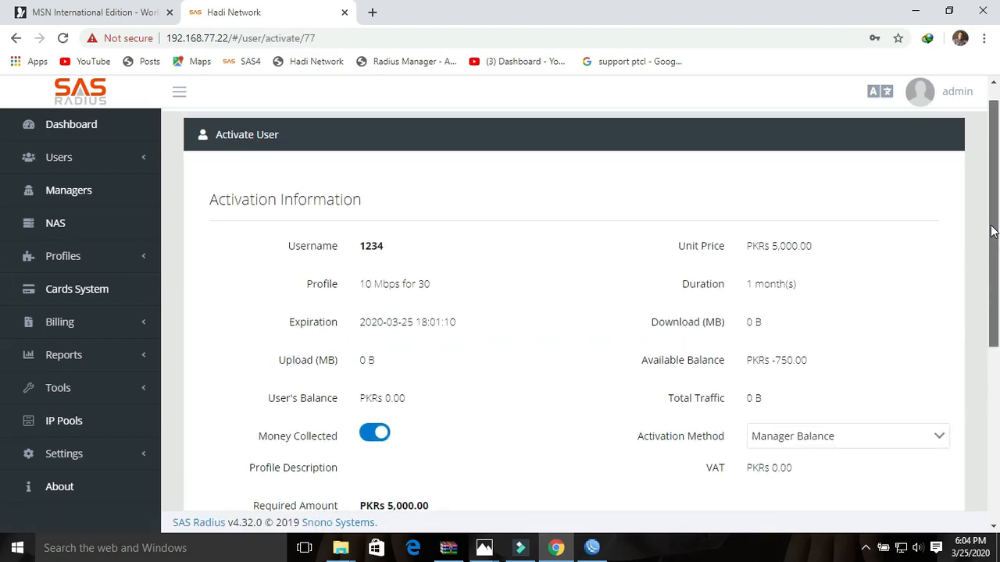
double_click(385, 246)
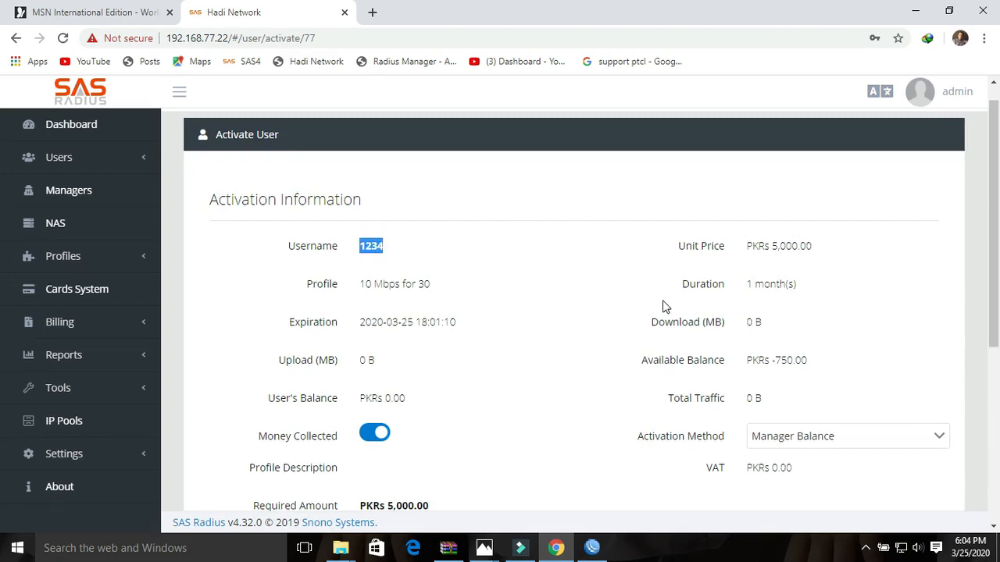
left_click(993, 225)
left_click_drag(993, 225, 994, 286)
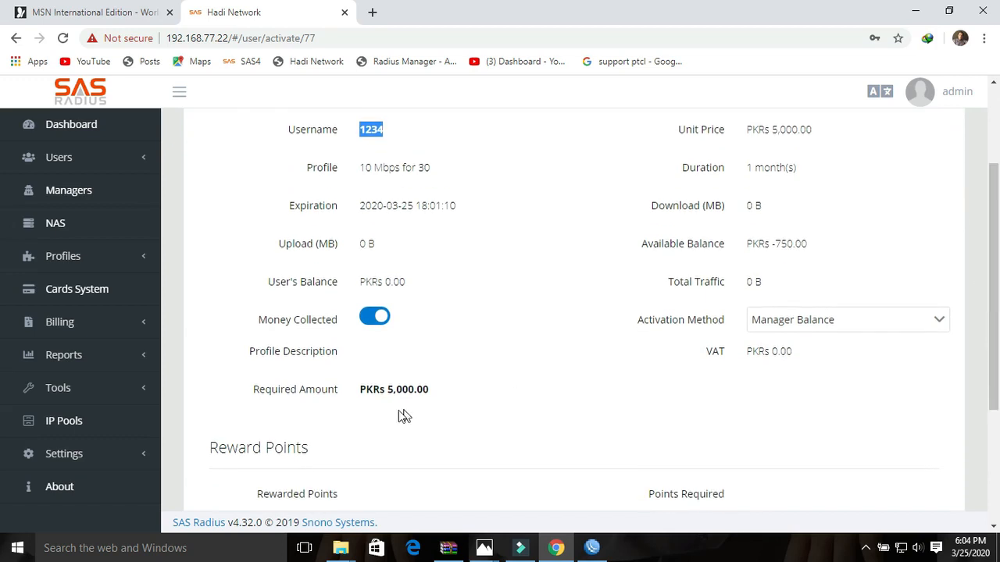
left_click_drag(431, 394, 386, 392)
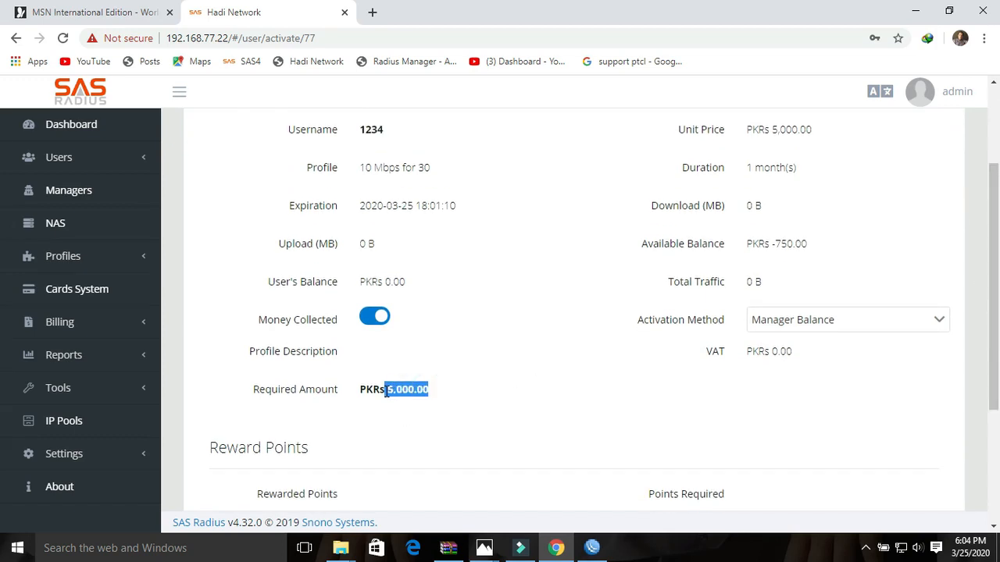
left_click_drag(994, 321, 994, 431)
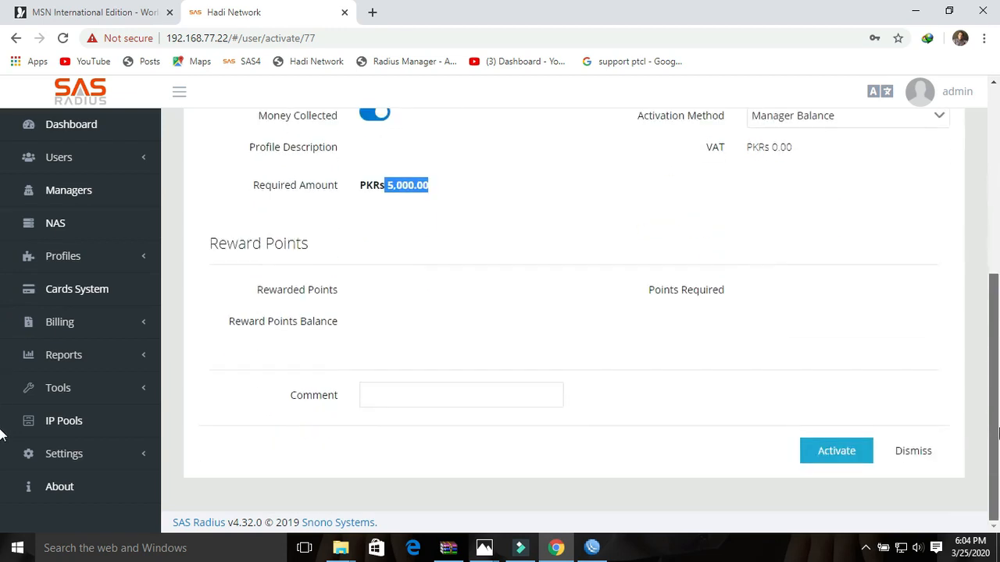
left_click(834, 459)
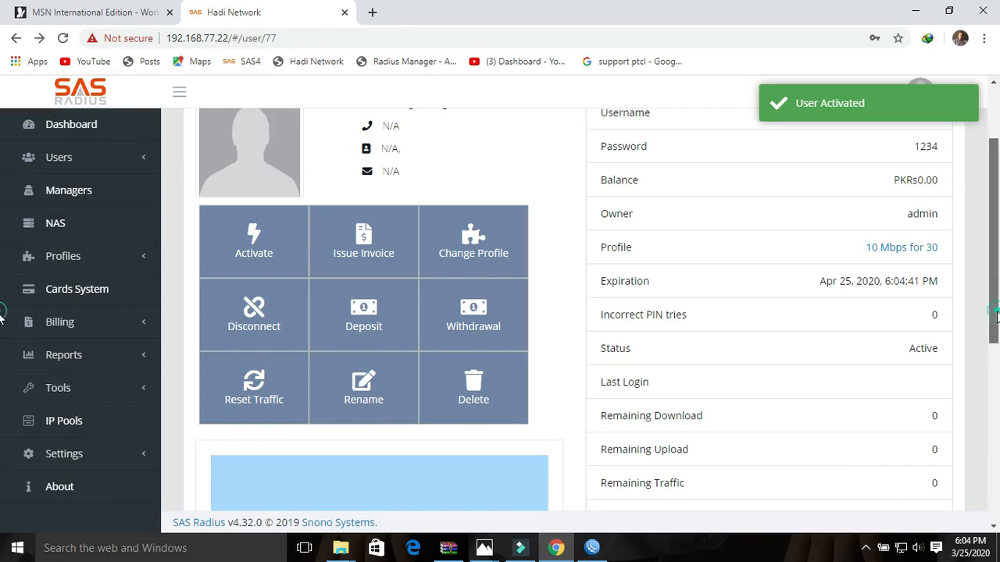
left_click_drag(997, 324, 998, 274)
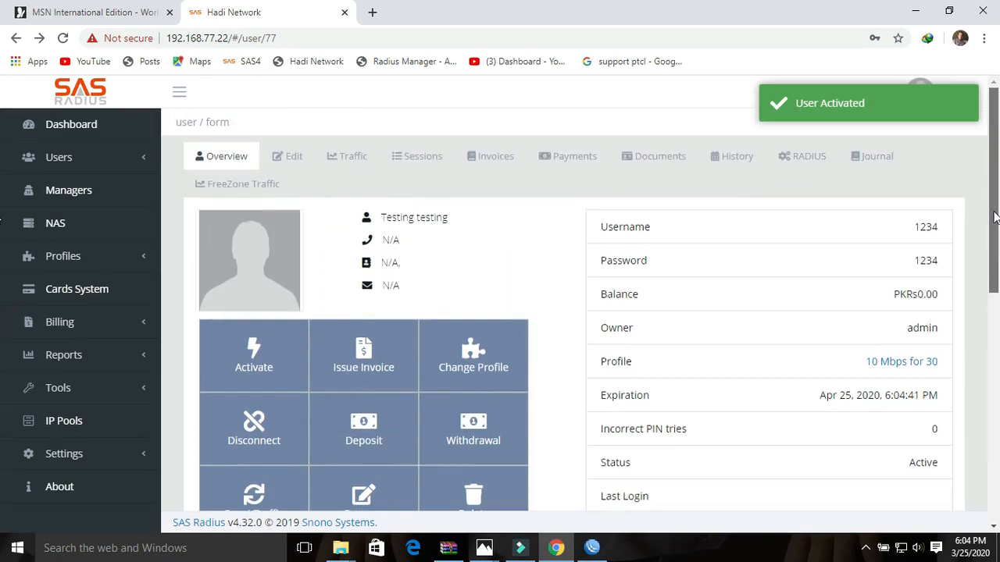
left_click(58, 157)
- Confirm user 1234's new 2020-04-25 expiration in the Users Table, dismissing the New Expiration prompt
left_click(62, 192)
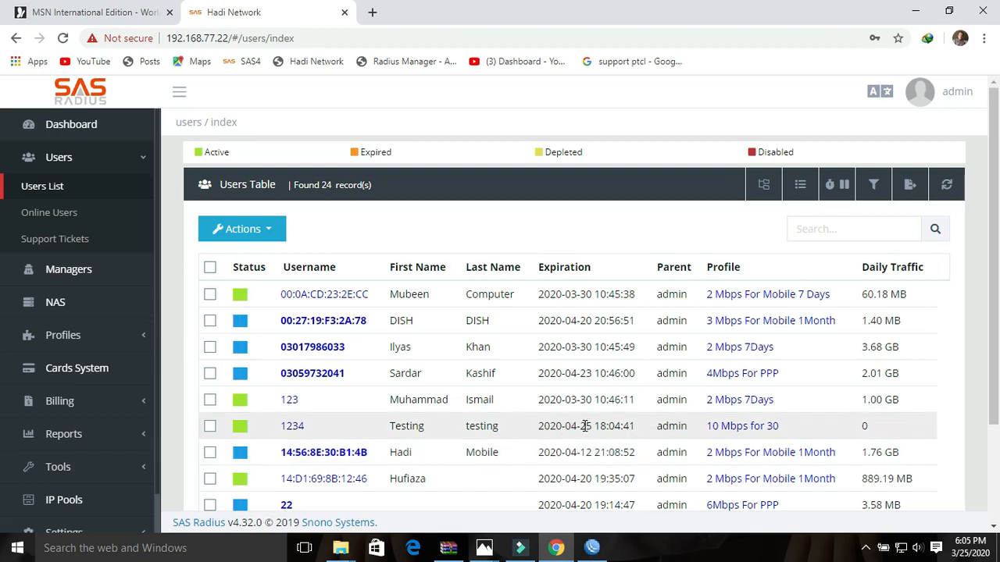
left_click_drag(592, 426, 566, 426)
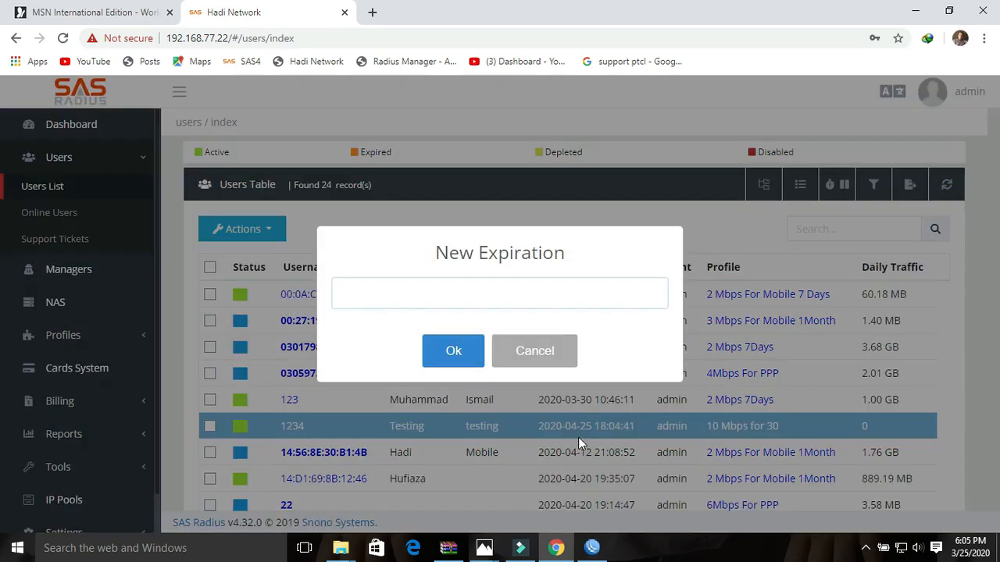
left_click(531, 352)
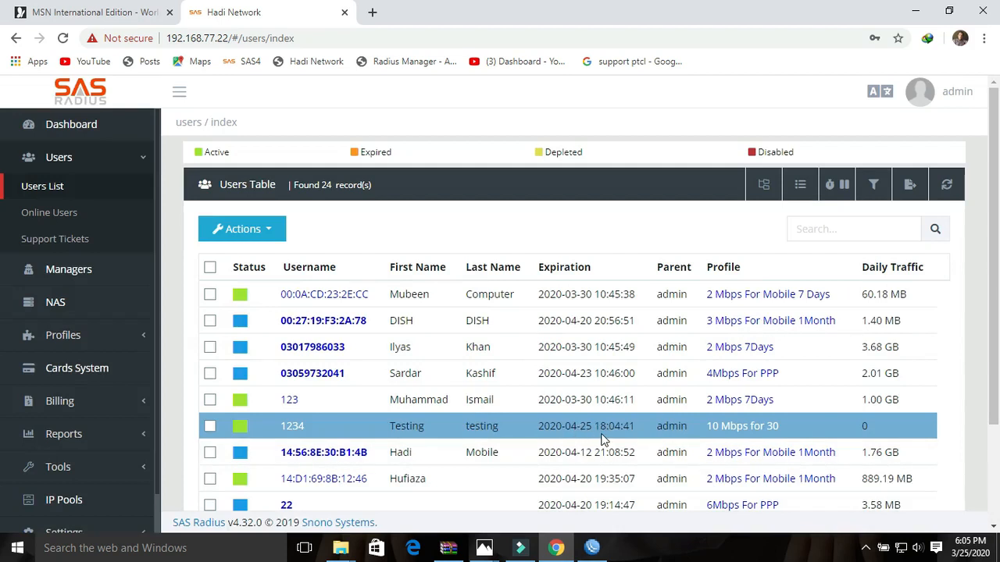
double_click(622, 426)
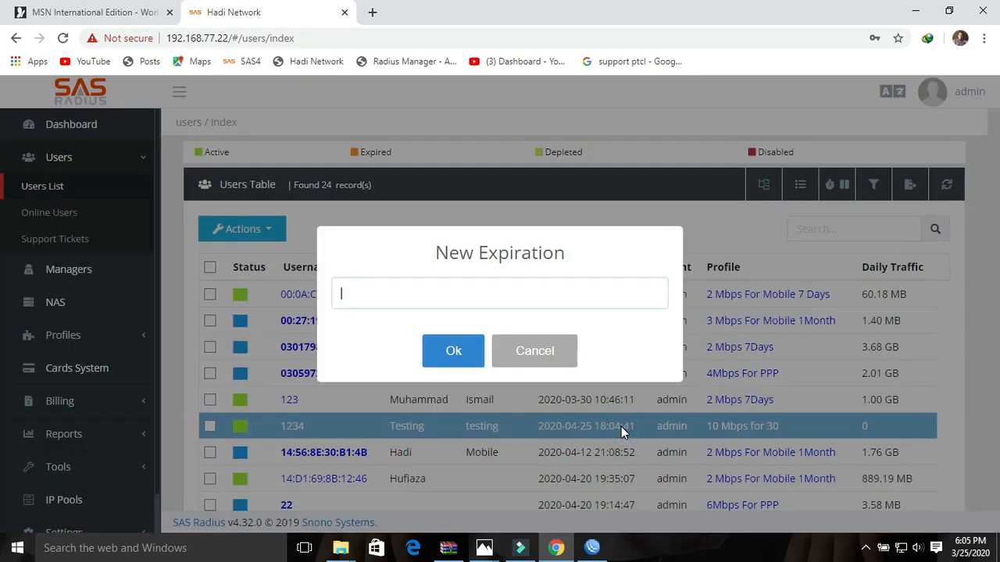
left_click(531, 352)
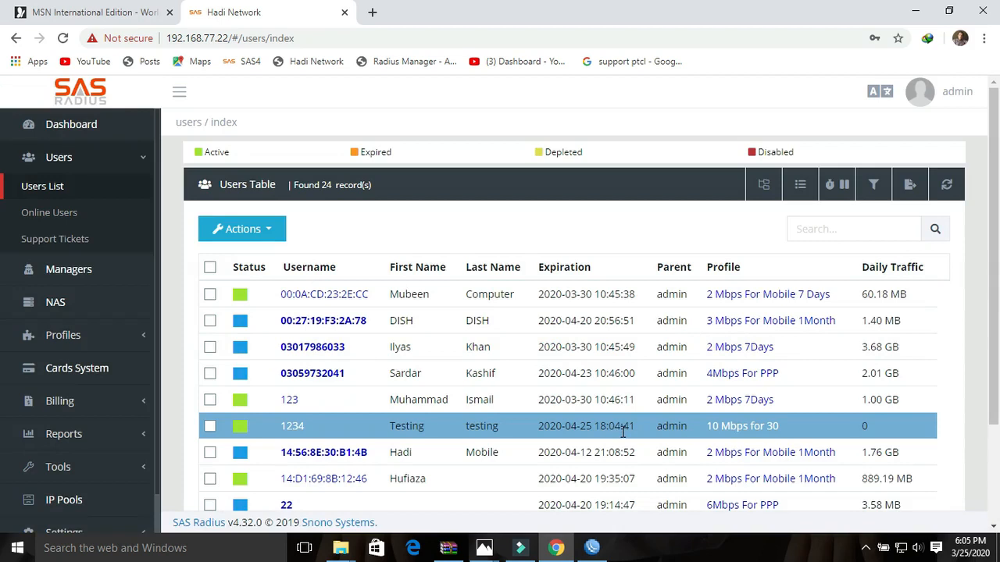
left_click_drag(993, 246, 997, 360)
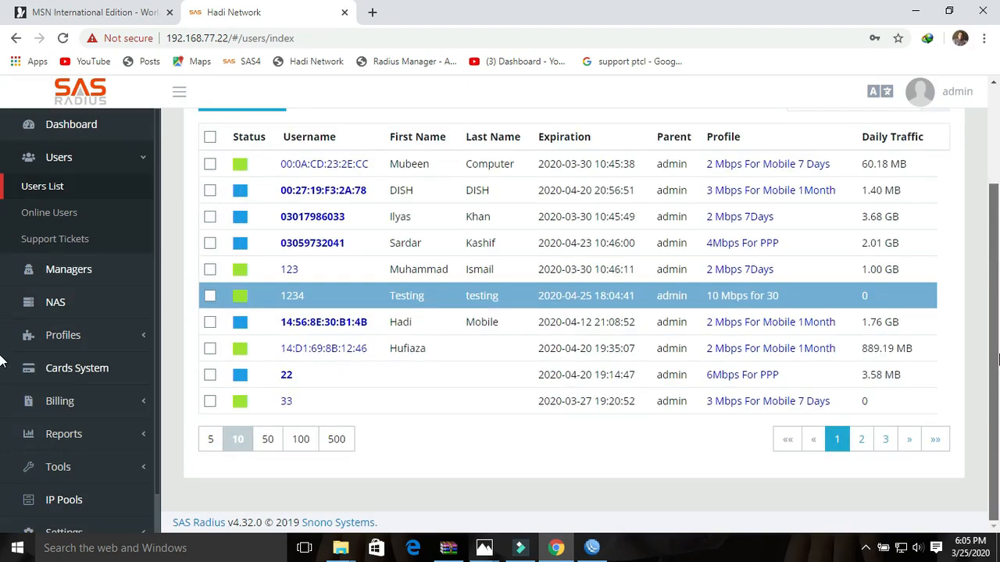
- List 50 users per page and scroll down to the expired ptcl account
left_click(268, 439)
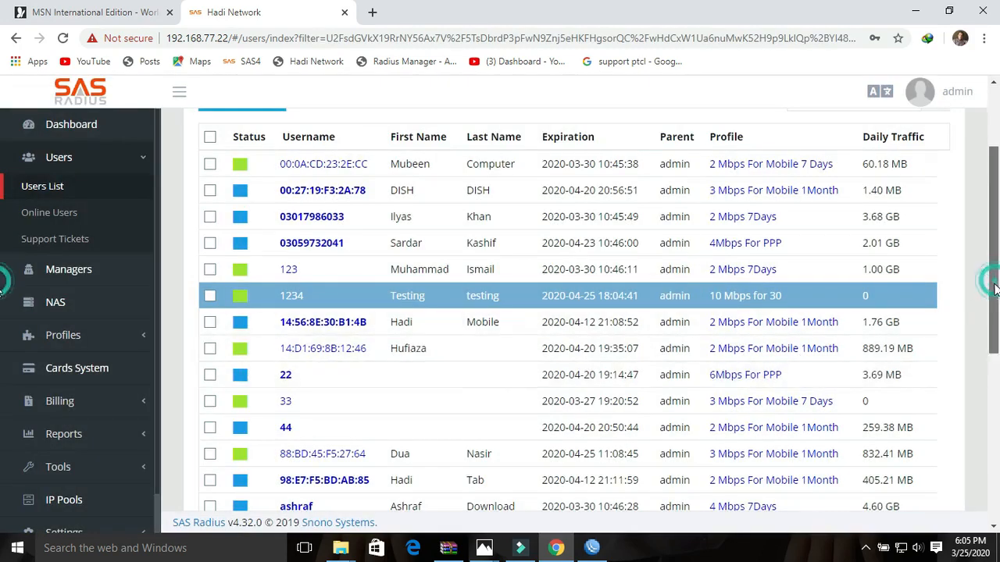
left_click_drag(992, 281, 998, 456)
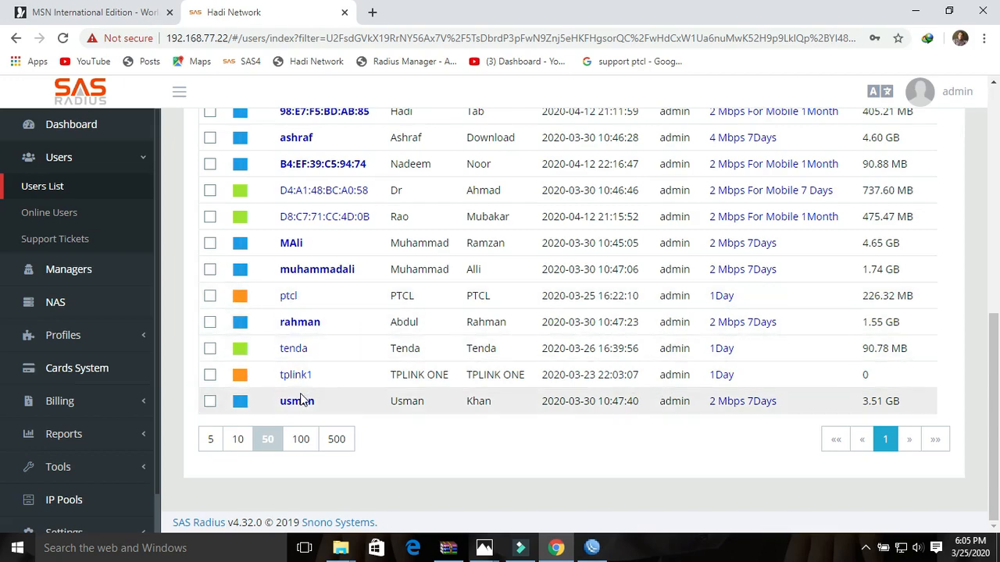
left_click_drag(993, 368, 995, 170)
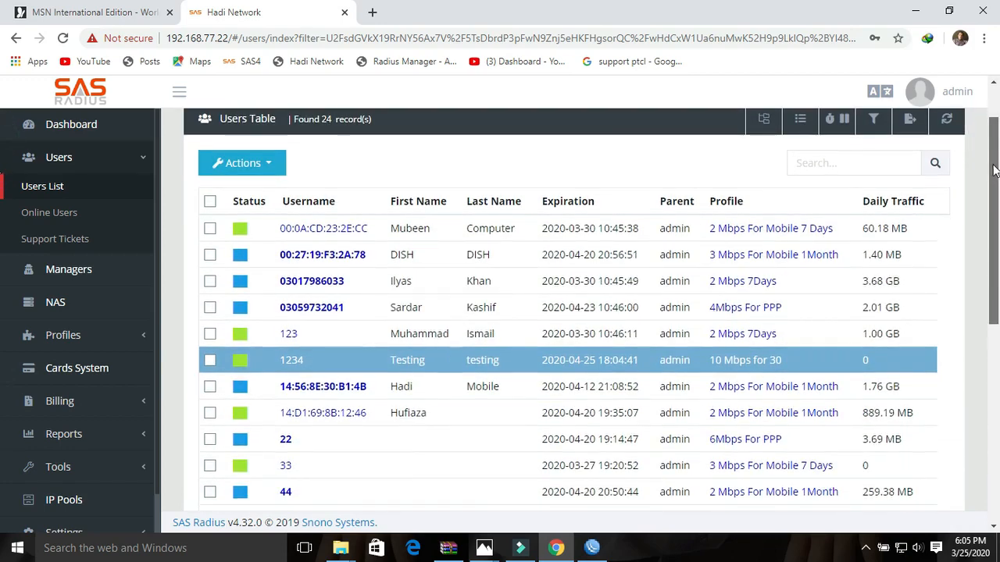
left_click_drag(994, 170, 997, 323)
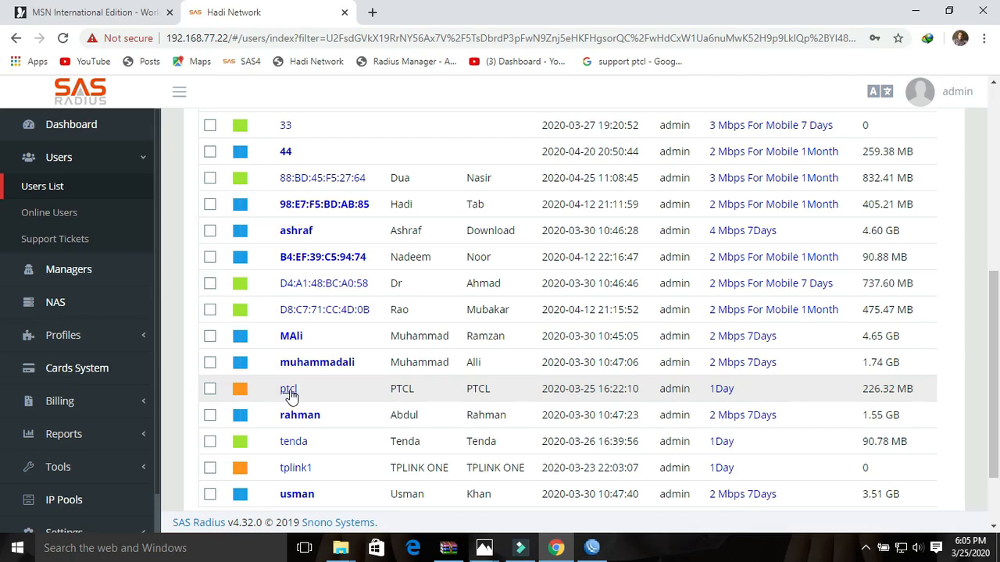
left_click(592, 548)
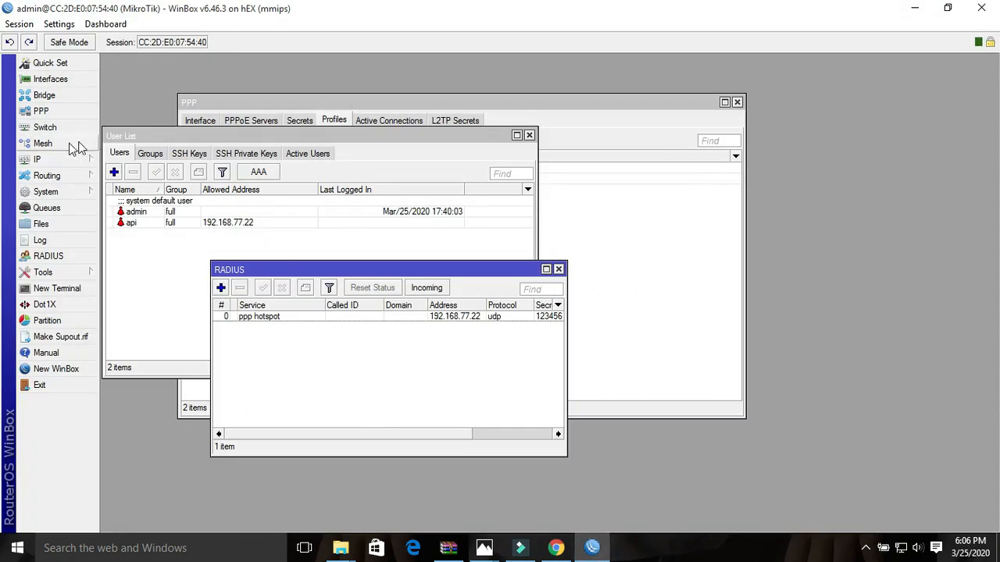
- In WinBox PPP Active Connections, select connection 22 and confirm ptcl is missing
left_click(40, 111)
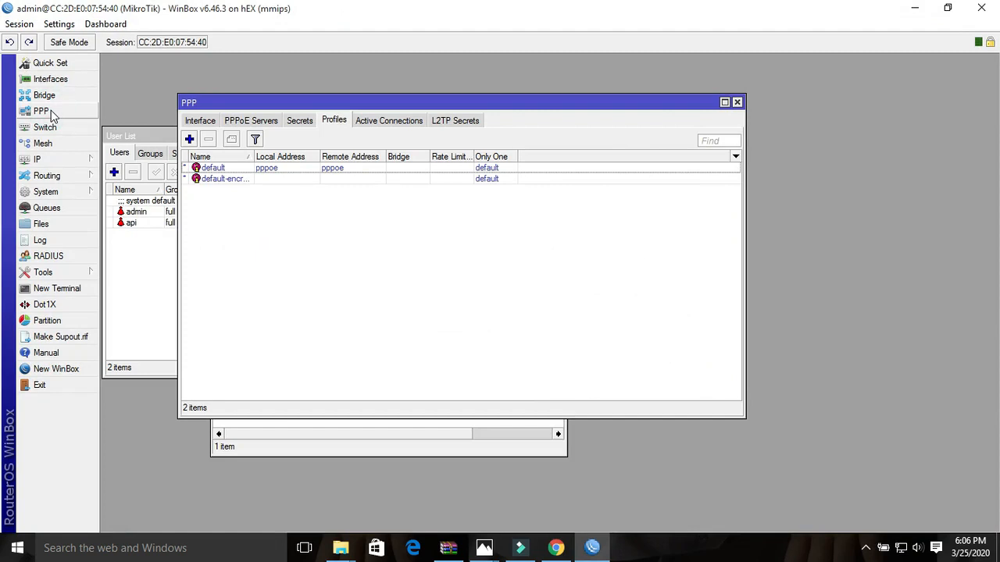
left_click(383, 125)
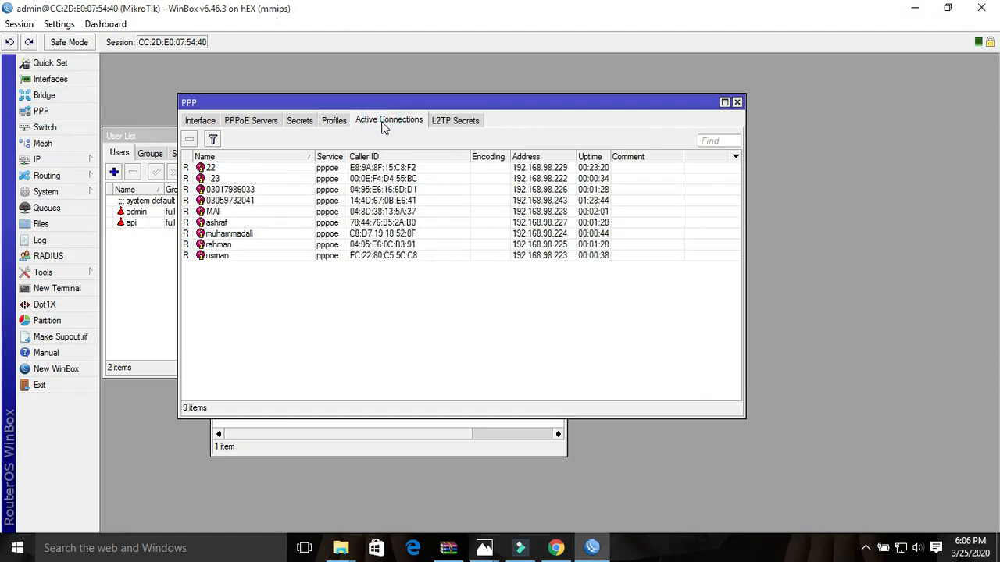
left_click(215, 169)
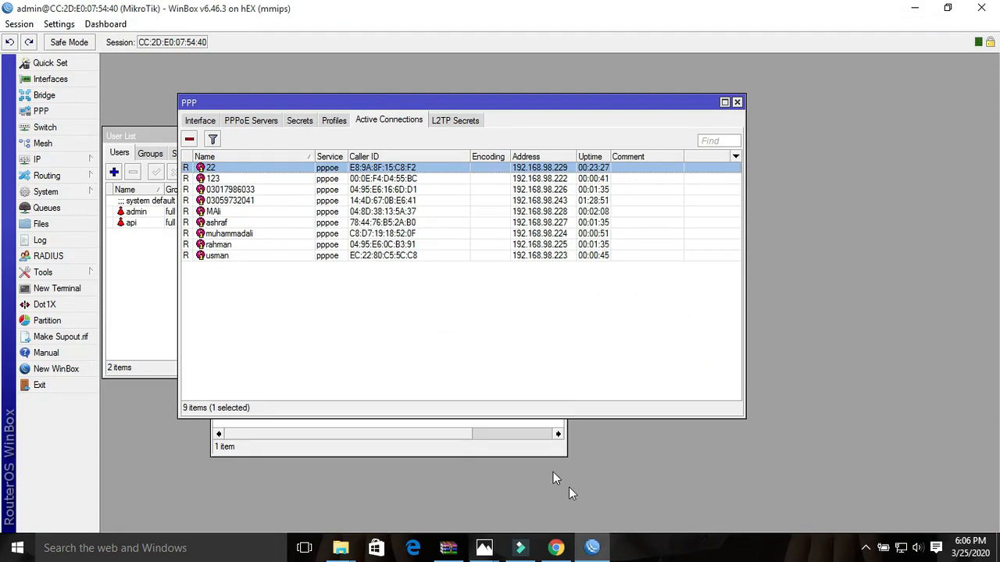
left_click(555, 547)
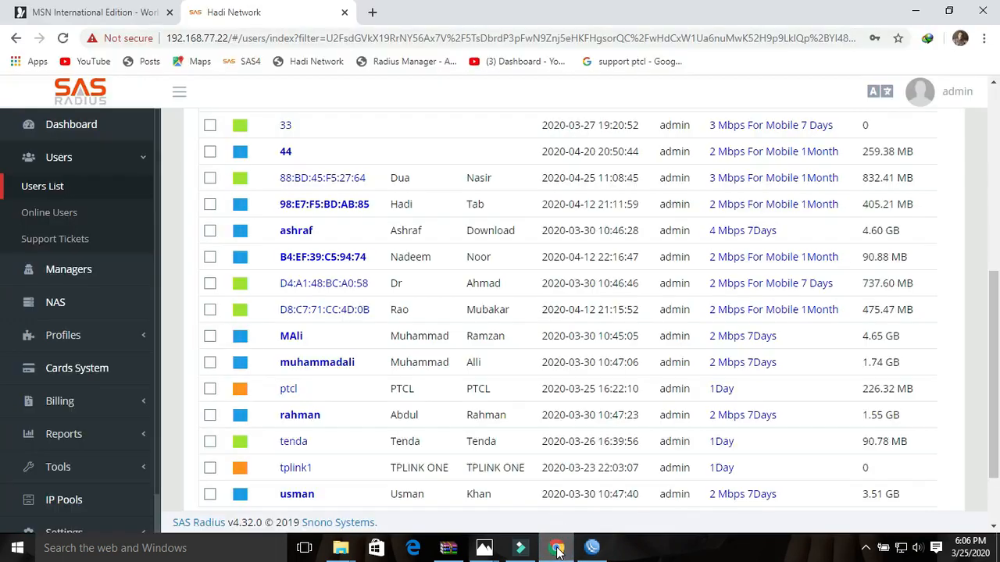
- Open the ptcl user's details and check its 1Day profile
left_click(288, 388)
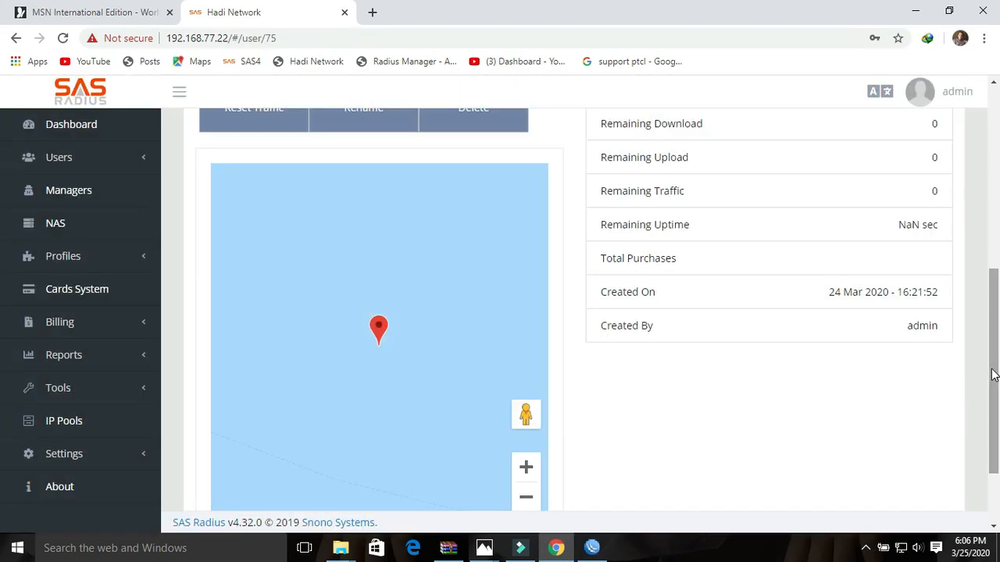
left_click_drag(993, 371, 998, 277)
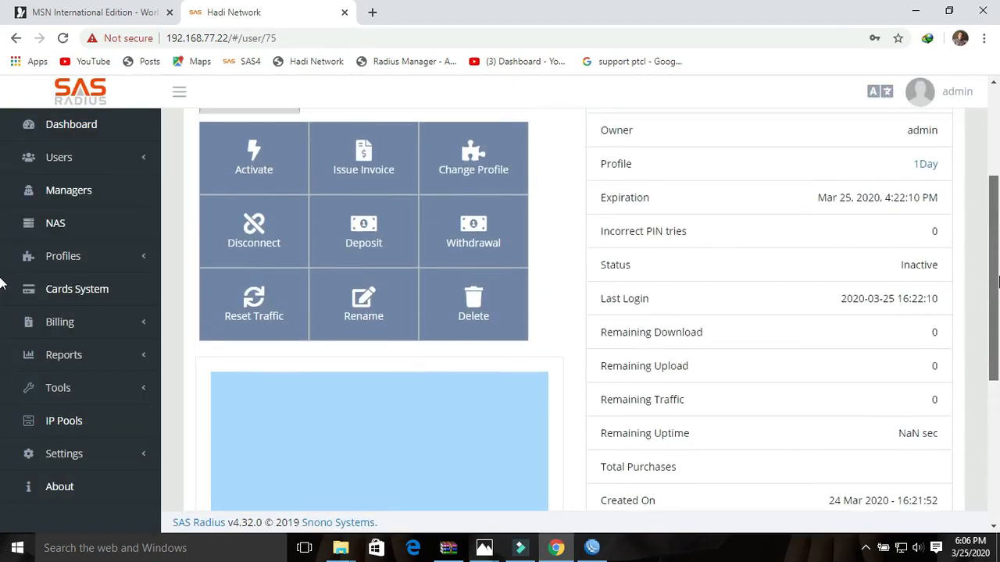
left_click_drag(900, 266, 932, 265)
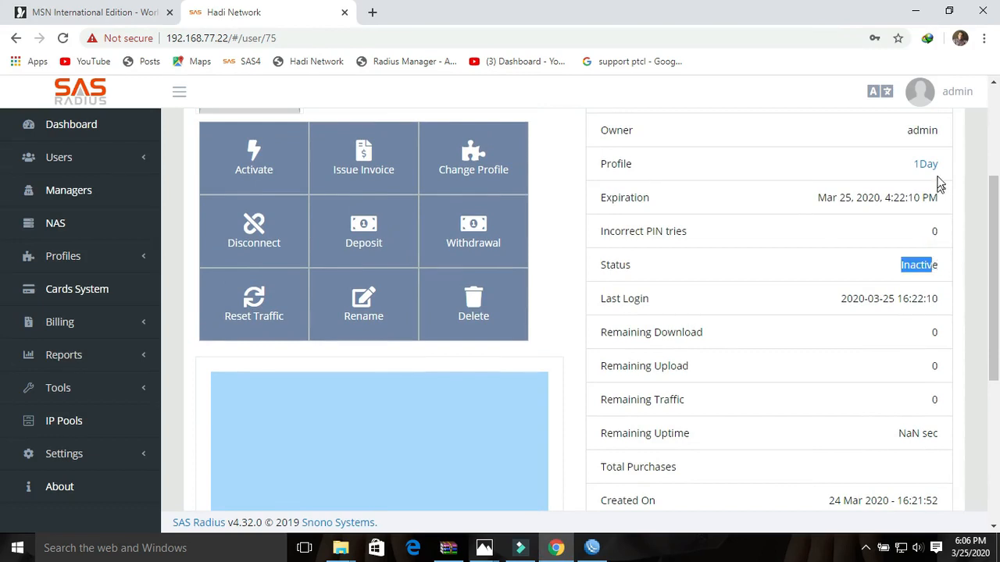
left_click_drag(939, 170, 912, 165)
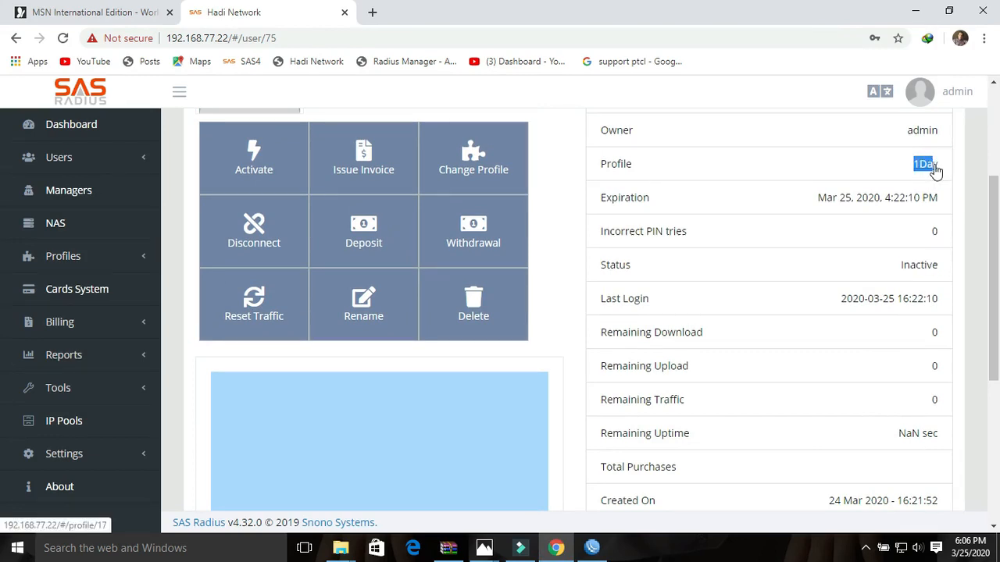
left_click_drag(994, 226, 998, 159)
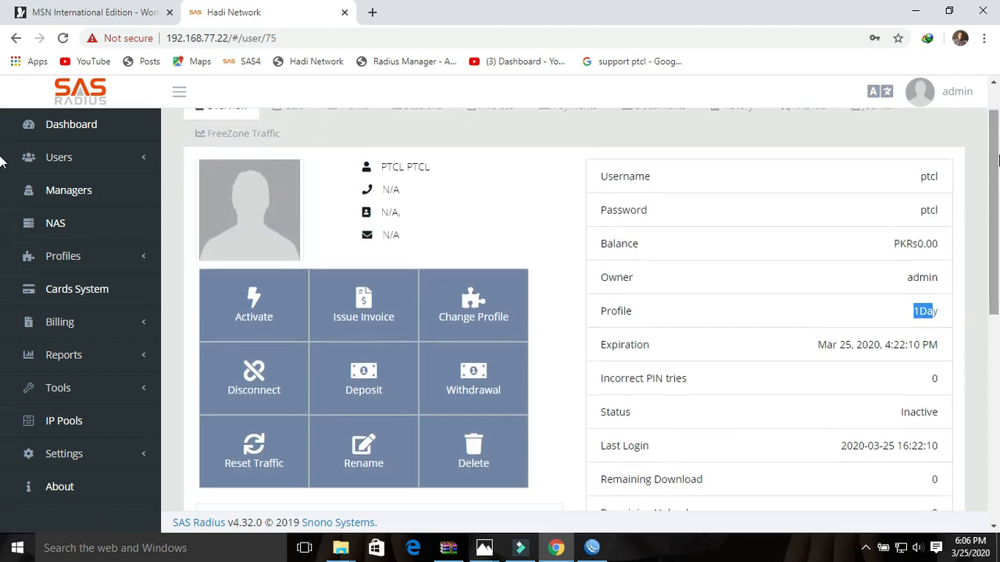
- Activate the ptcl user so its status becomes Active
left_click(254, 301)
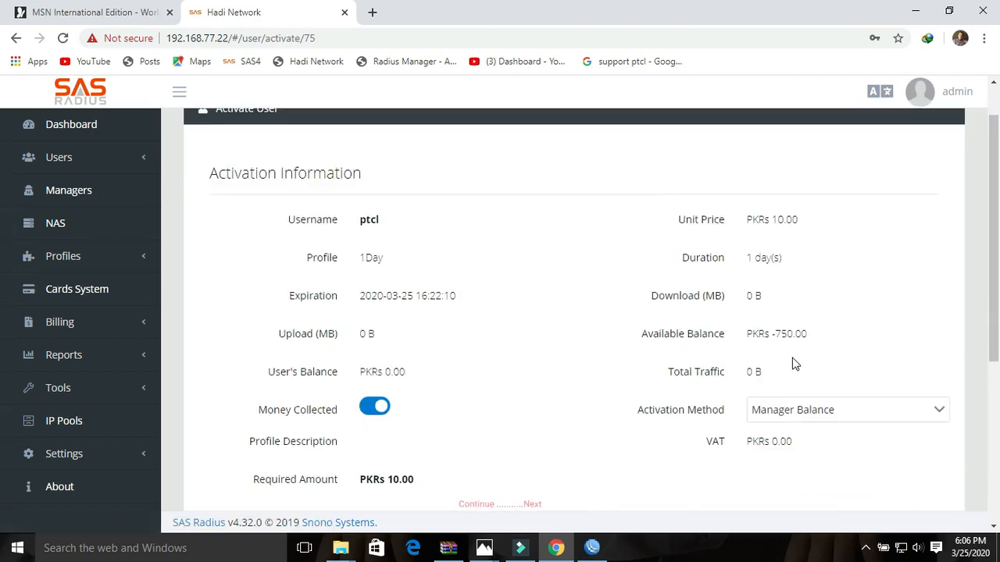
scroll(795, 364, "down", 4)
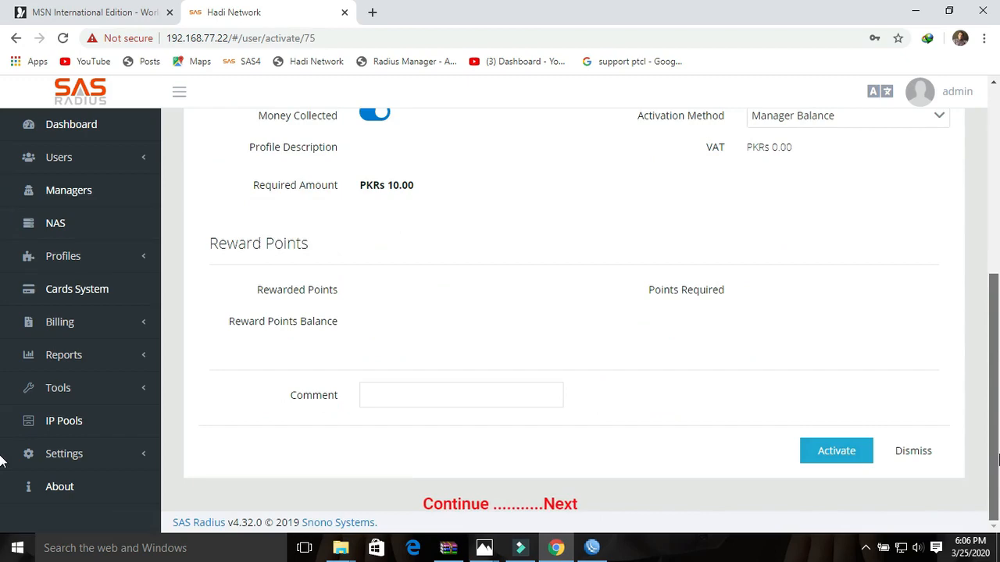
left_click(851, 461)
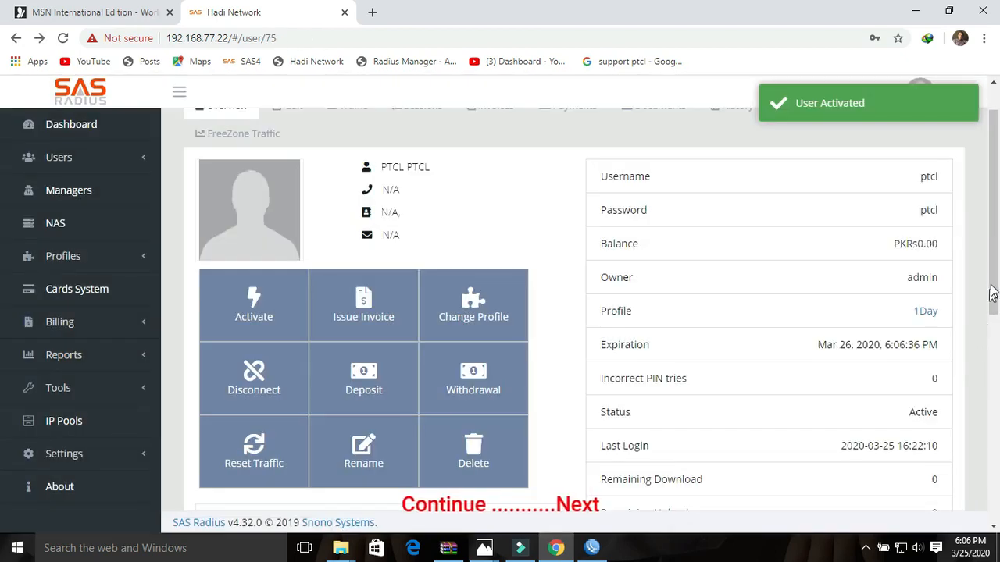
scroll(992, 293, "up", 1)
left_click(592, 549)
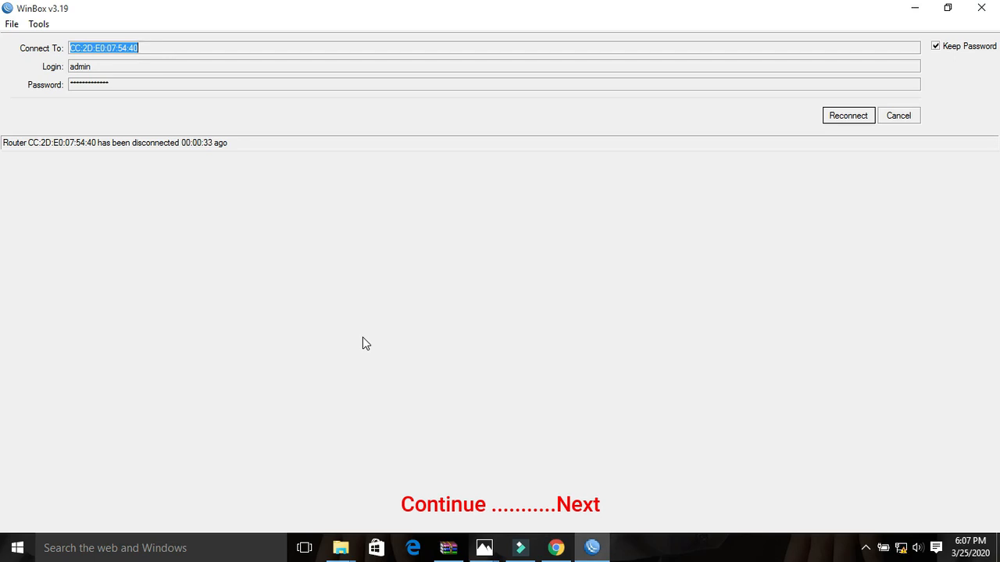
- Bring WinBox forward, abort the reconnect attempt and return to the full login screen
left_click(591, 549)
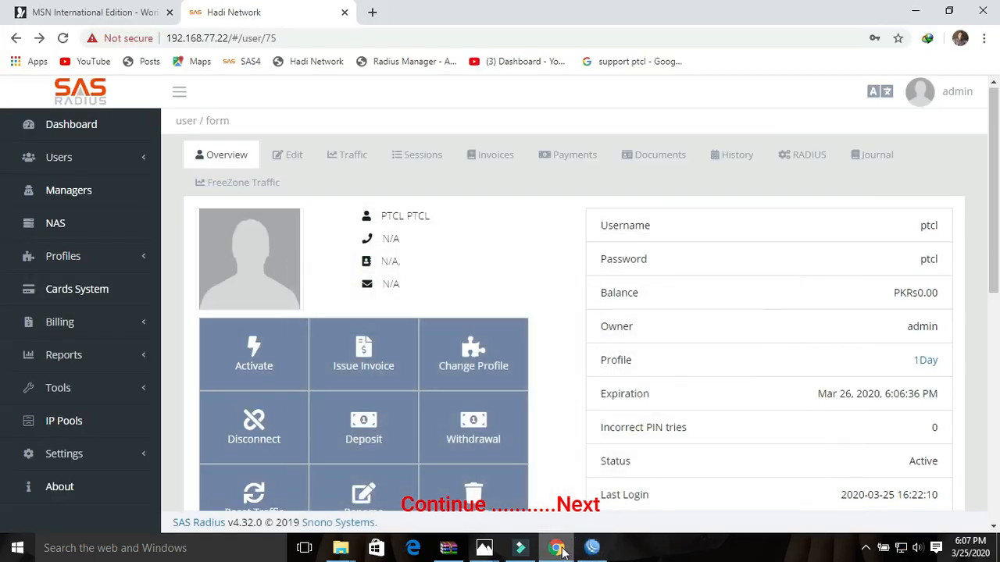
left_click(559, 549)
left_click(563, 549)
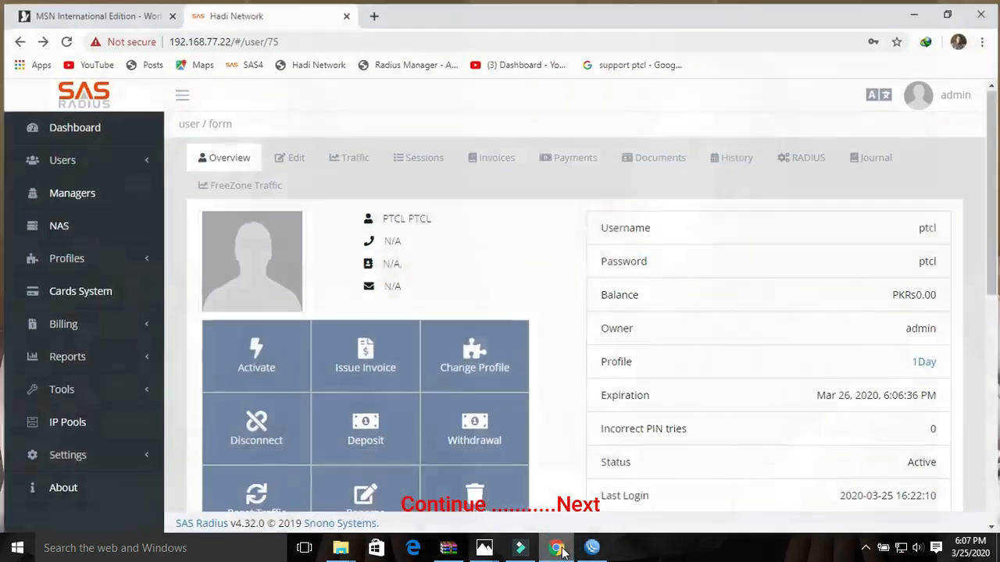
left_click(591, 549)
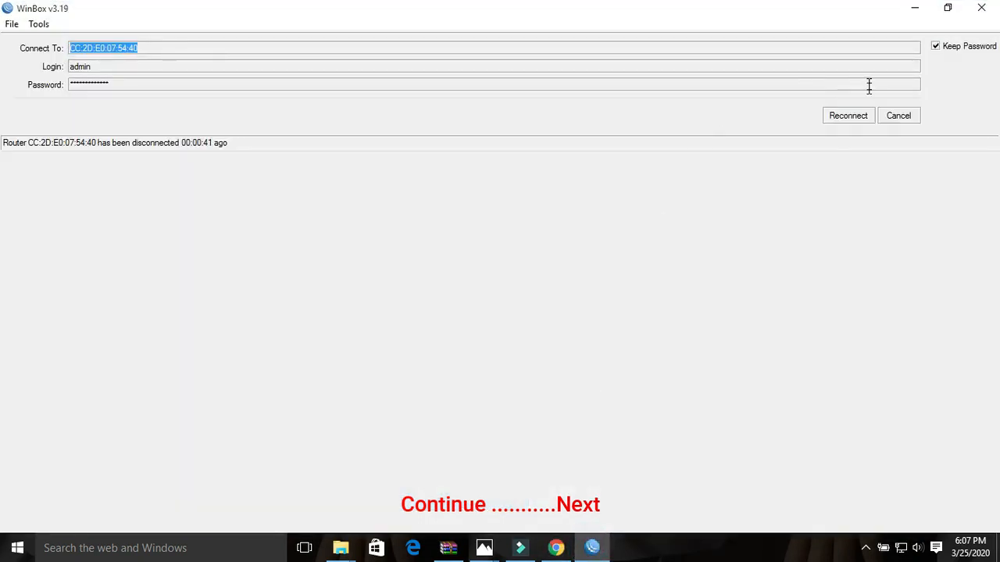
left_click(843, 117)
left_click(891, 124)
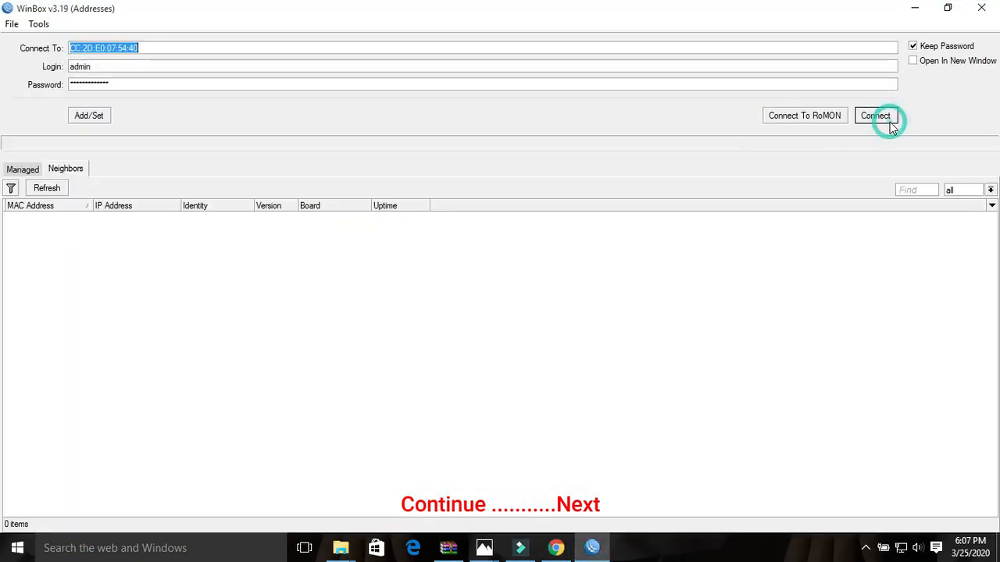
left_click(56, 190)
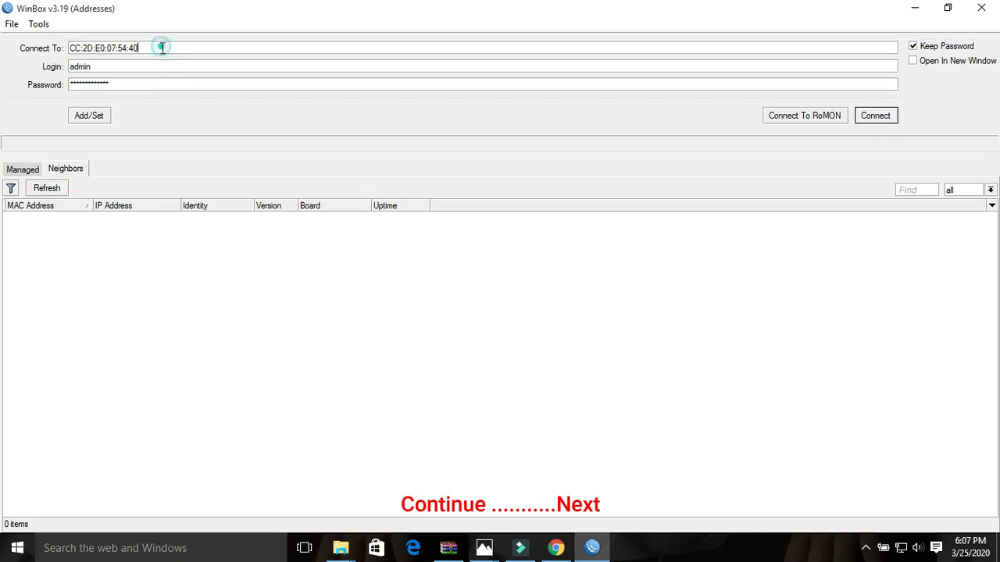
- Connect to the router at 192.168.88.1
left_click(162, 48)
type("19")
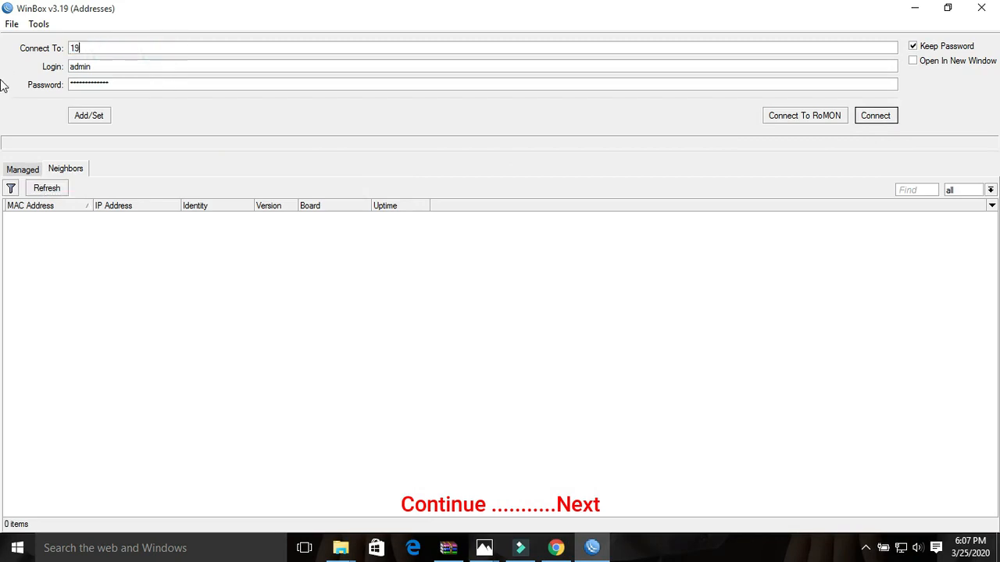
type("2.168.1")
key("BackSpace")
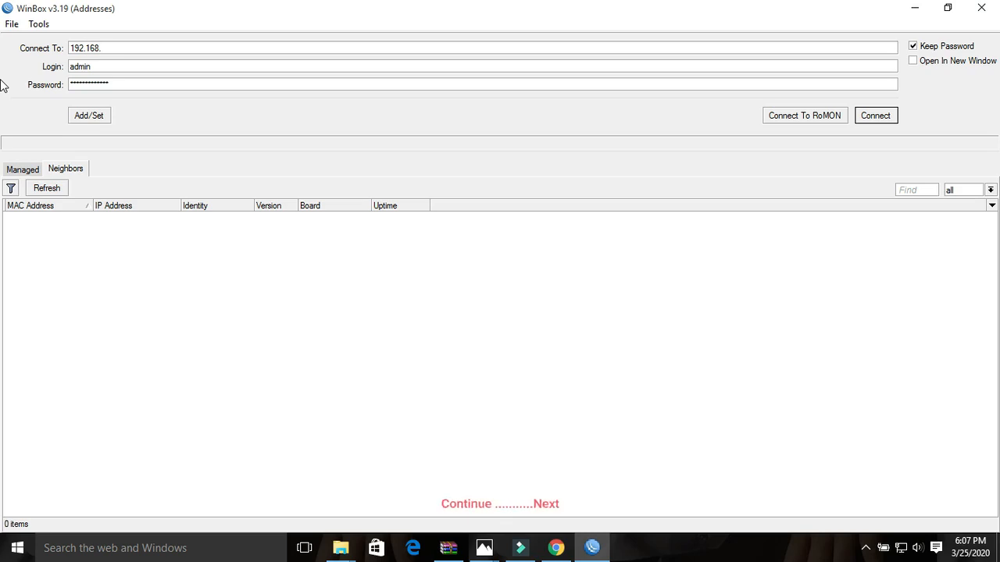
type("889.1")
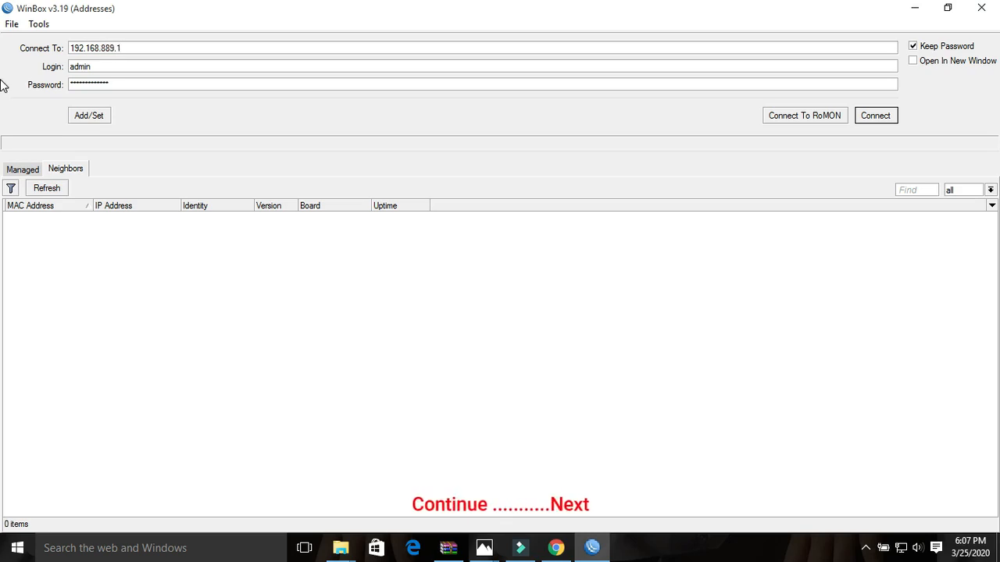
key("BackSpace")
key("BackSpace")
key("BackSpace")
type(".1")
key("Return")
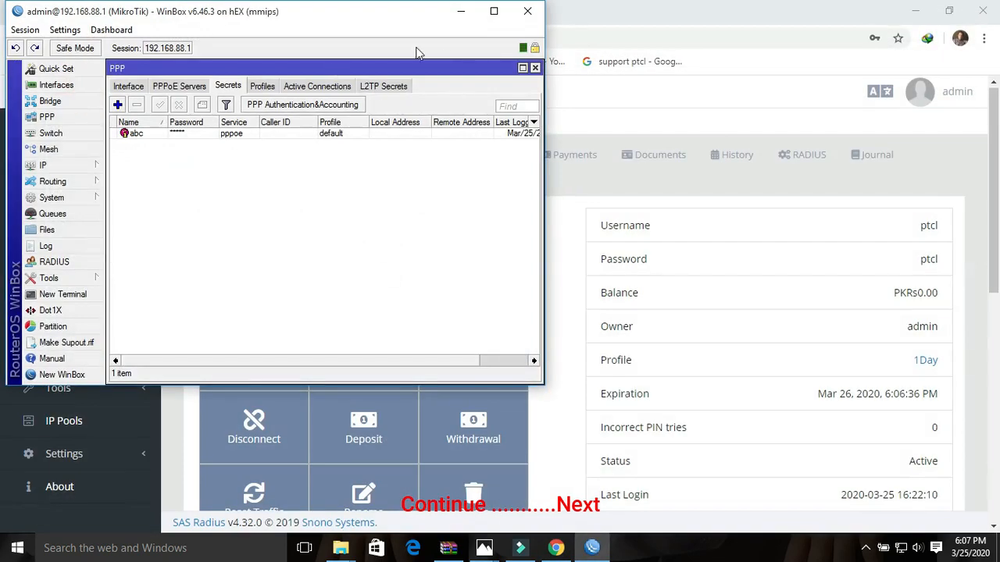
- Maximize WinBox and select ptcl in the PPP Active Connections list
left_click(494, 11)
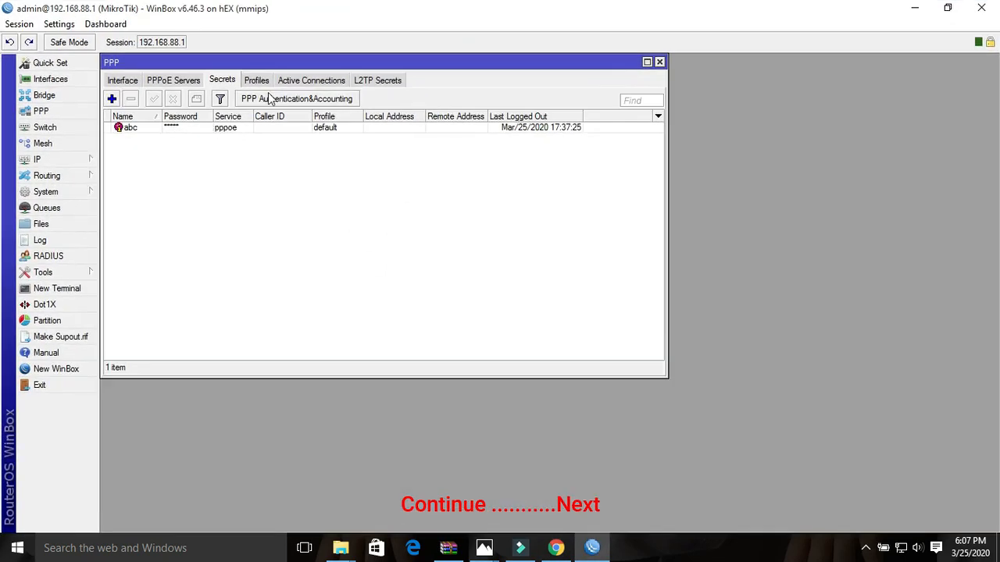
left_click(290, 82)
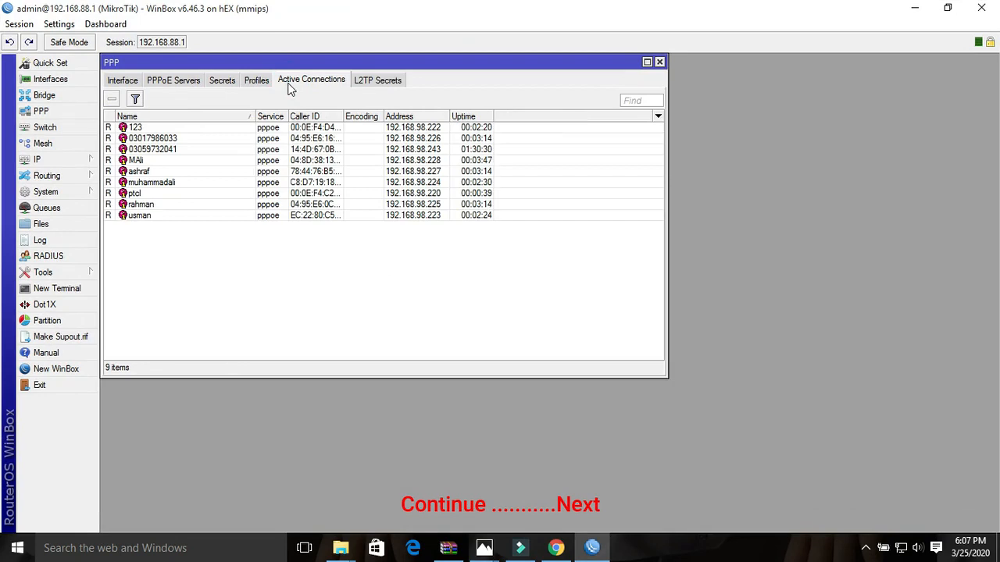
left_click(143, 194)
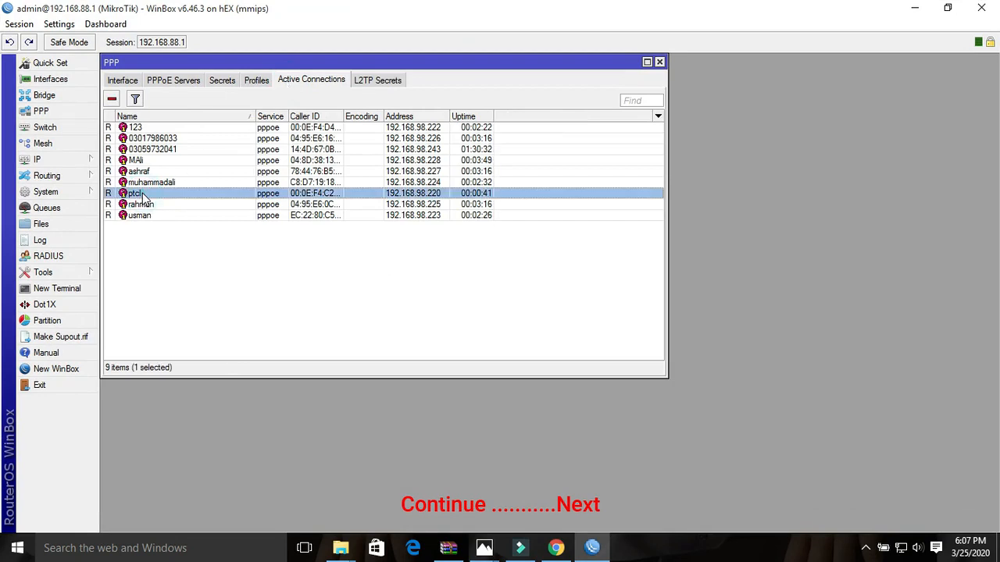